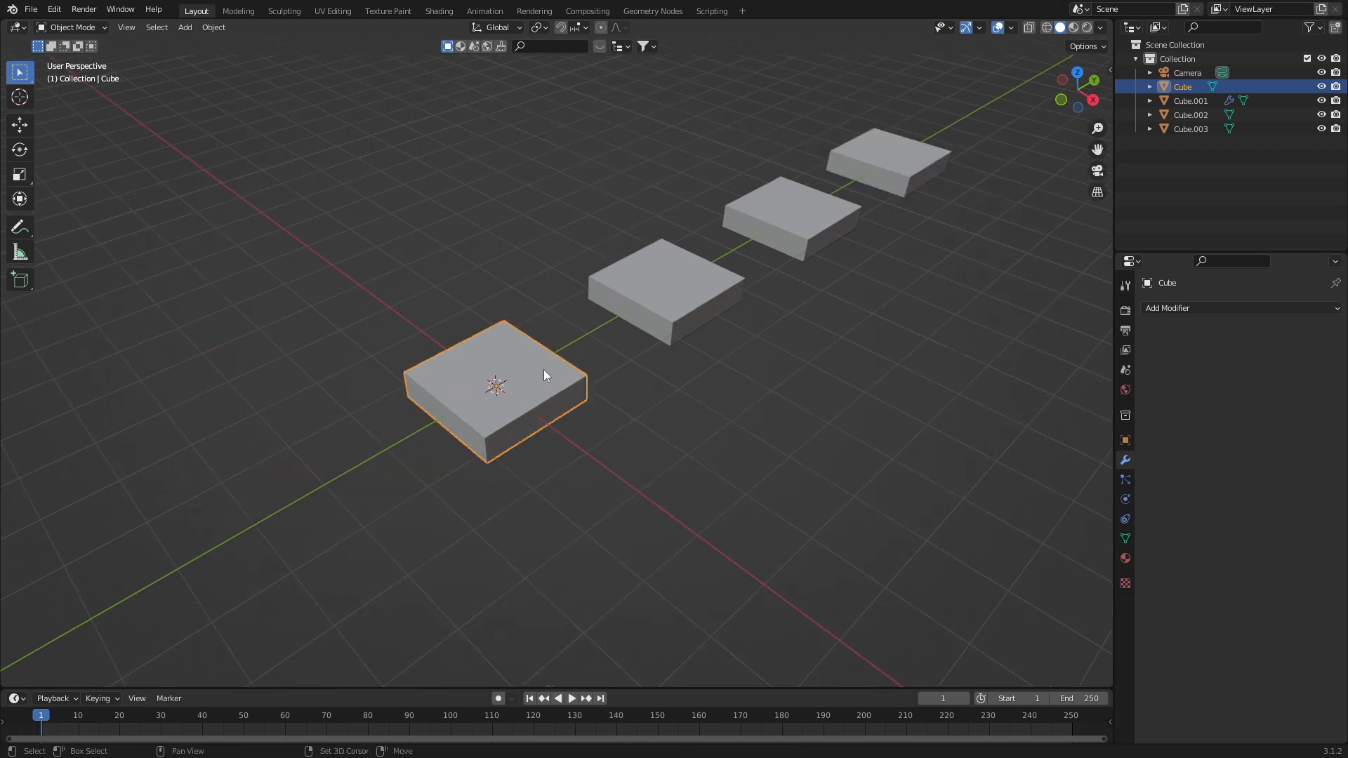
- Add Plating Generator plates to the selected slab at the world origin
{"action": "key", "text": "F3"}
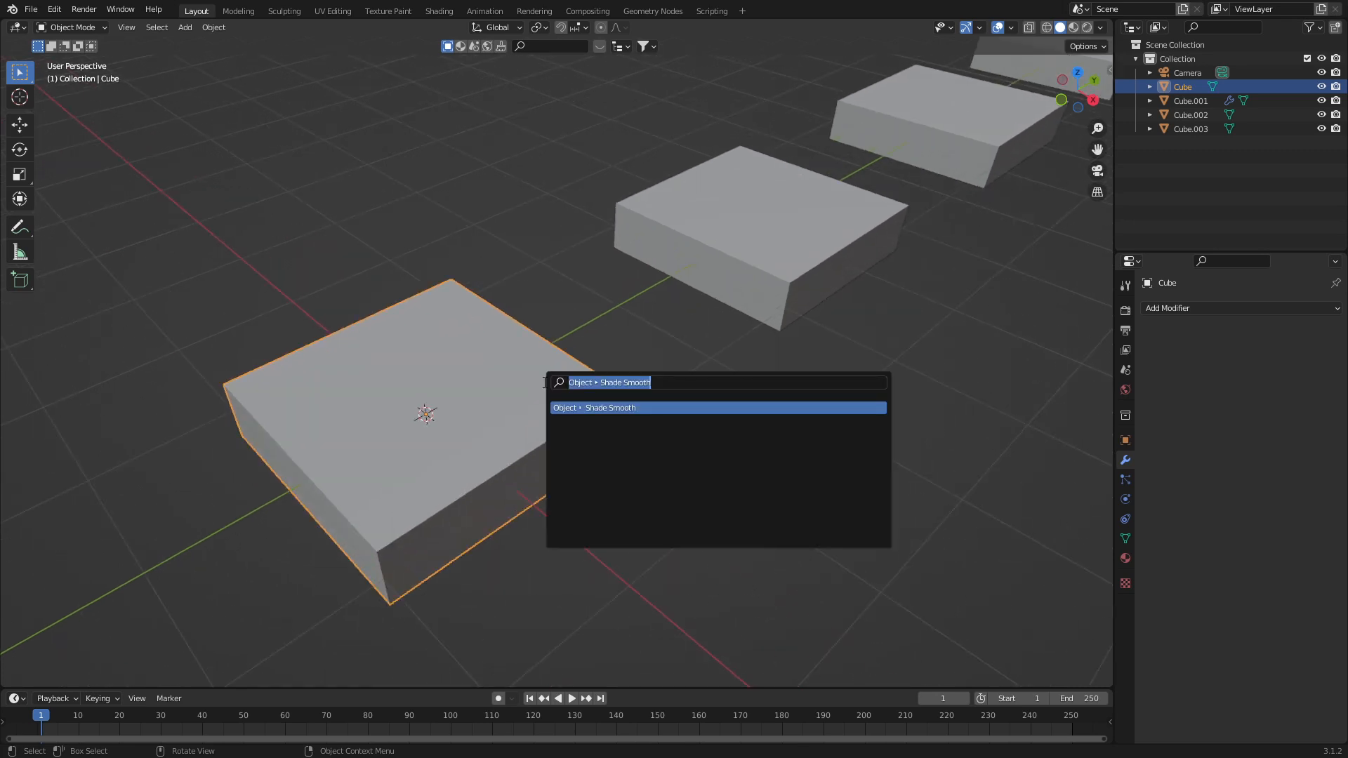
{"action": "type", "text": "plating"}
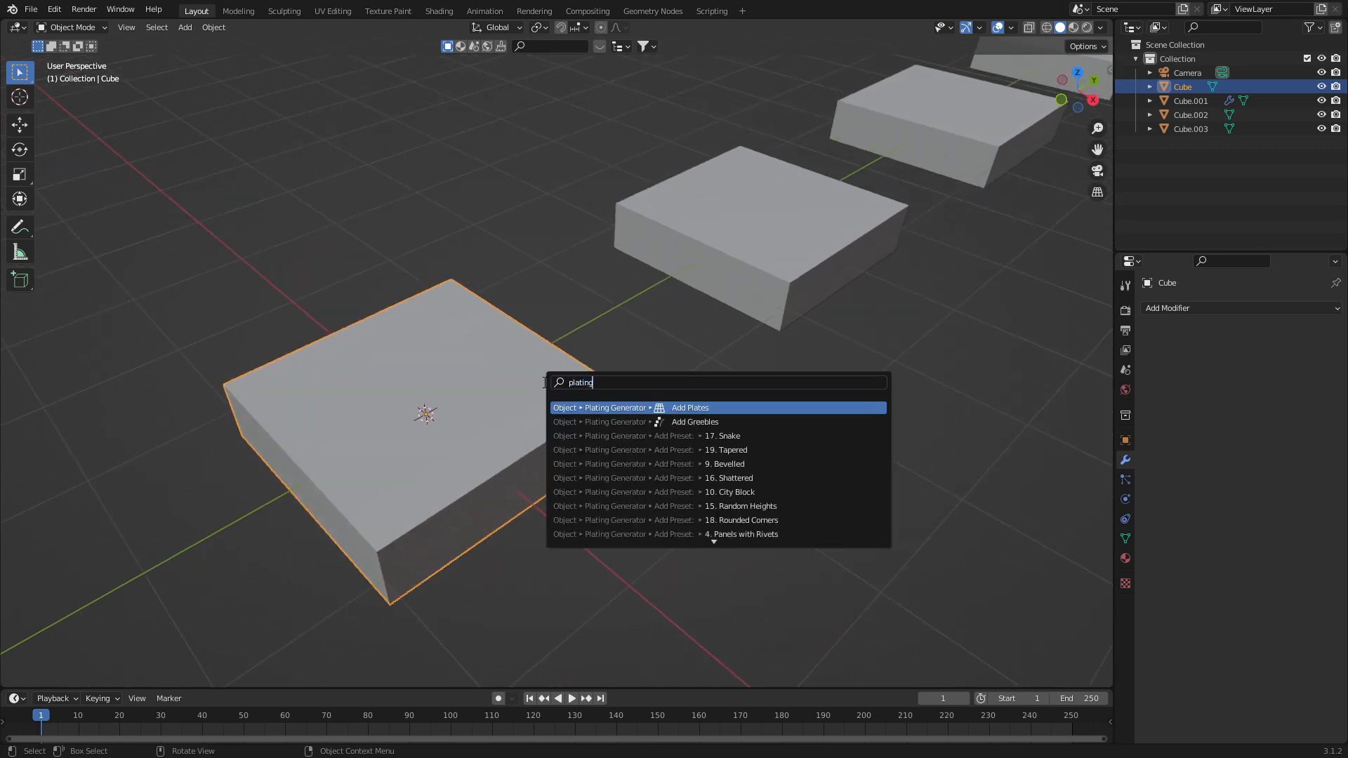
{"action": "key", "text": "Return"}
{"action": "middle_click_drag", "start_coordinate": [543, 382], "coordinate": [577, 476]}
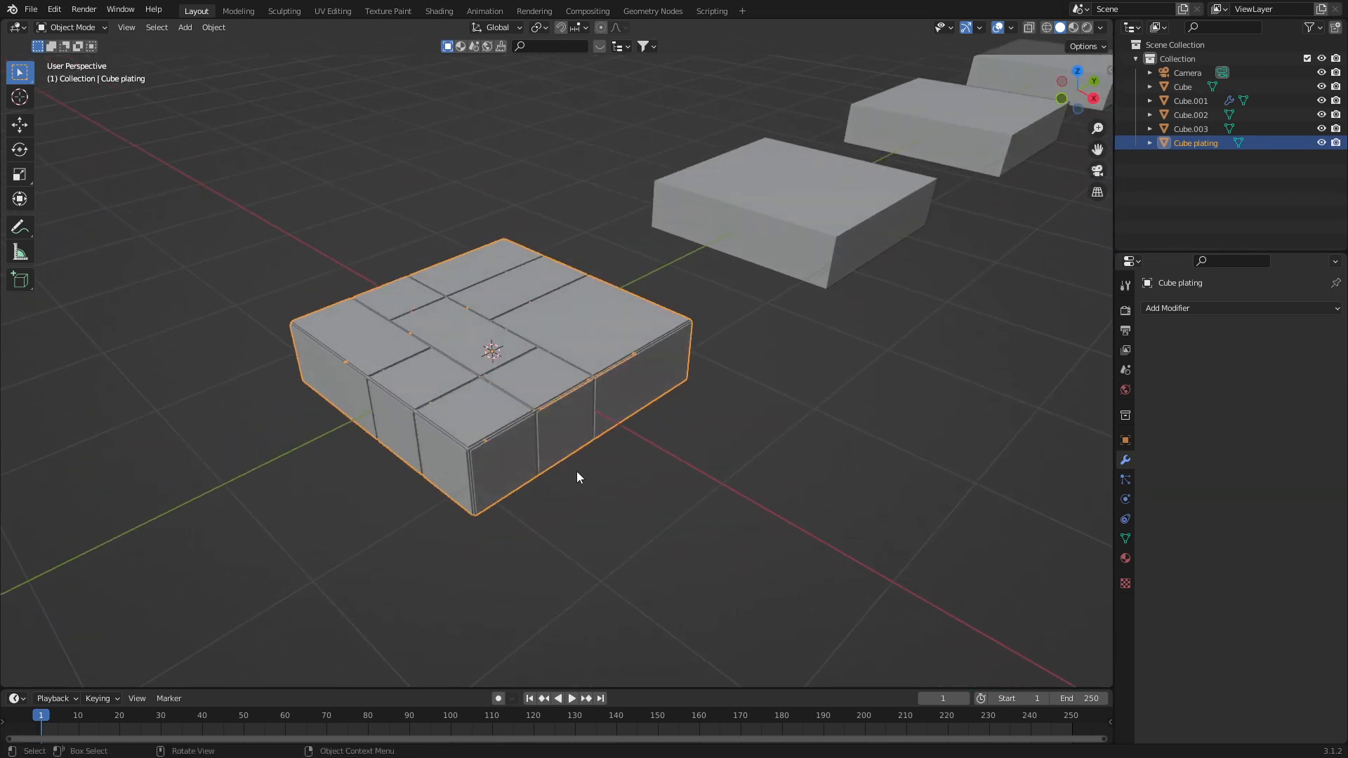
- Set the plating pattern percentage of the plated slab to 25%
{"action": "key", "text": "n"}
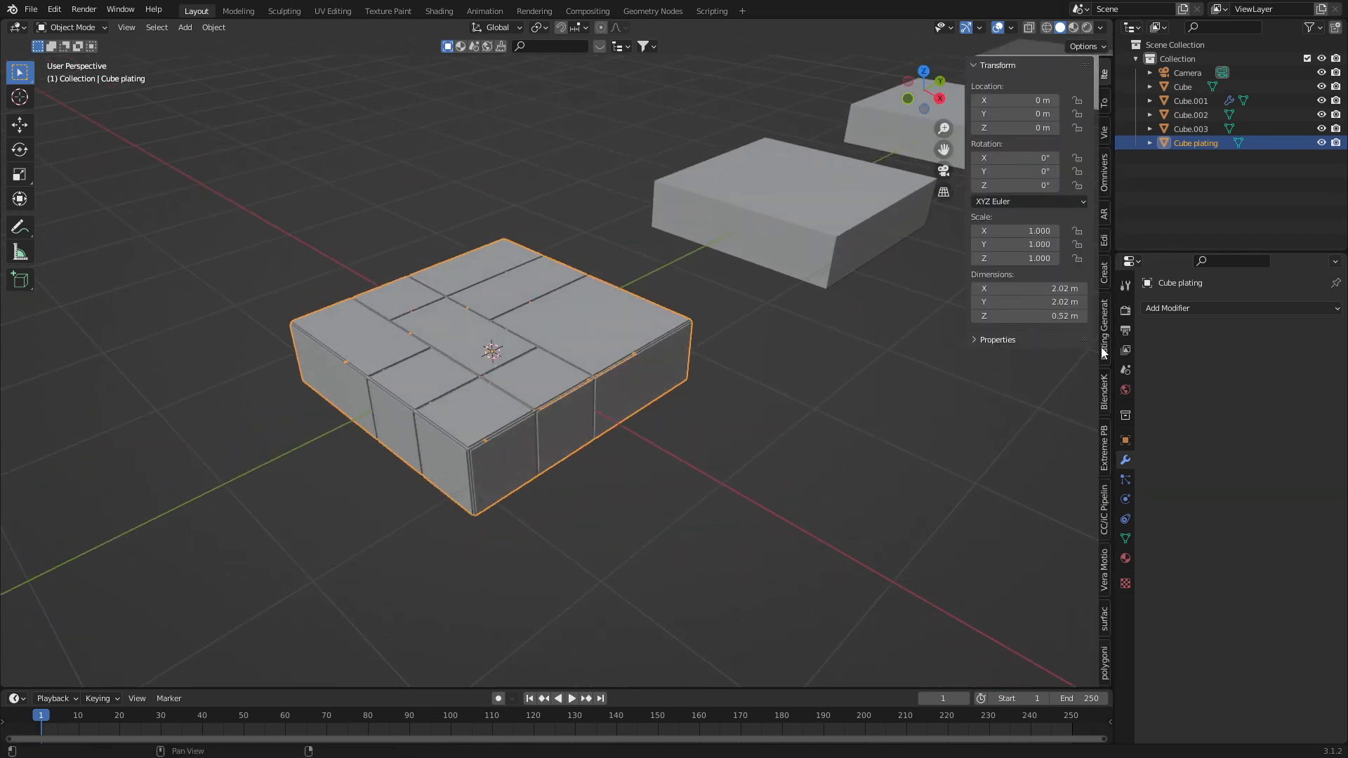
{"action": "left_click", "coordinate": [1106, 344]}
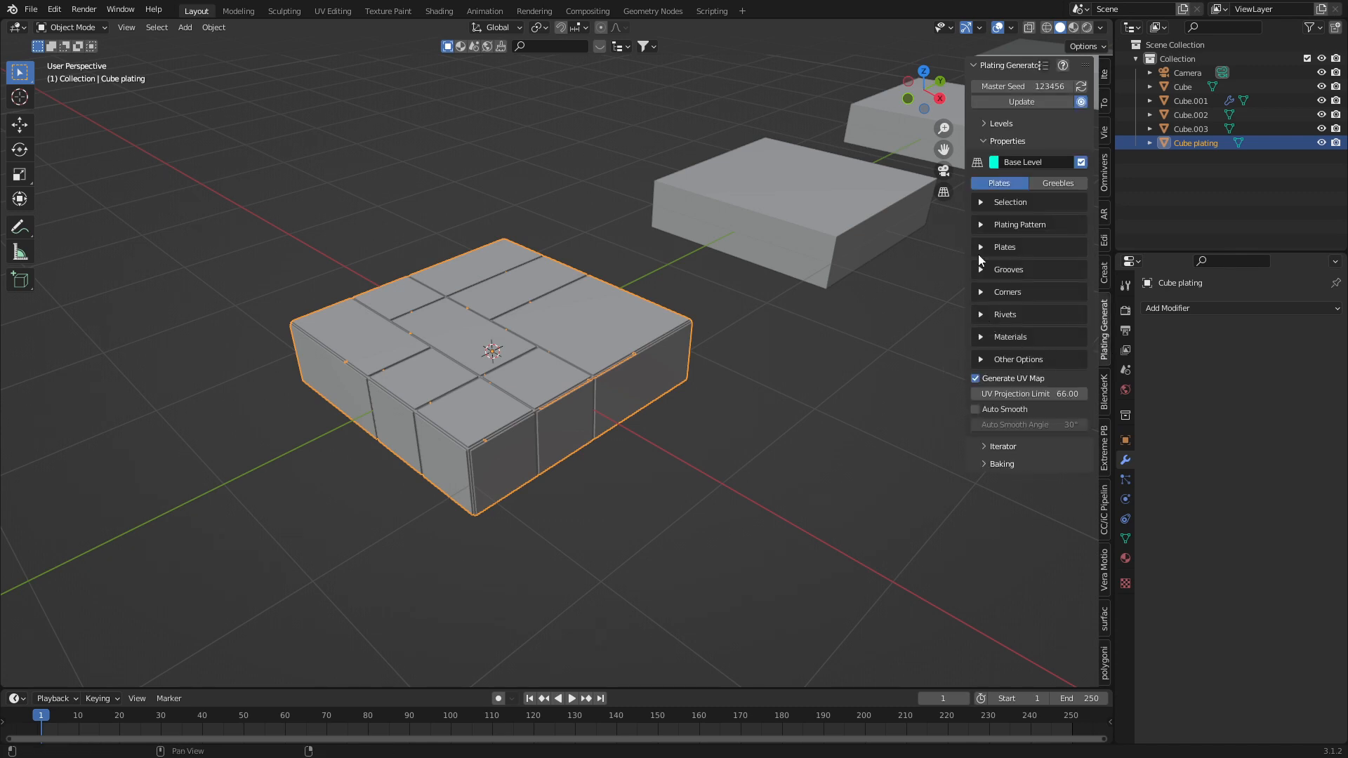
{"action": "left_click", "coordinate": [982, 222]}
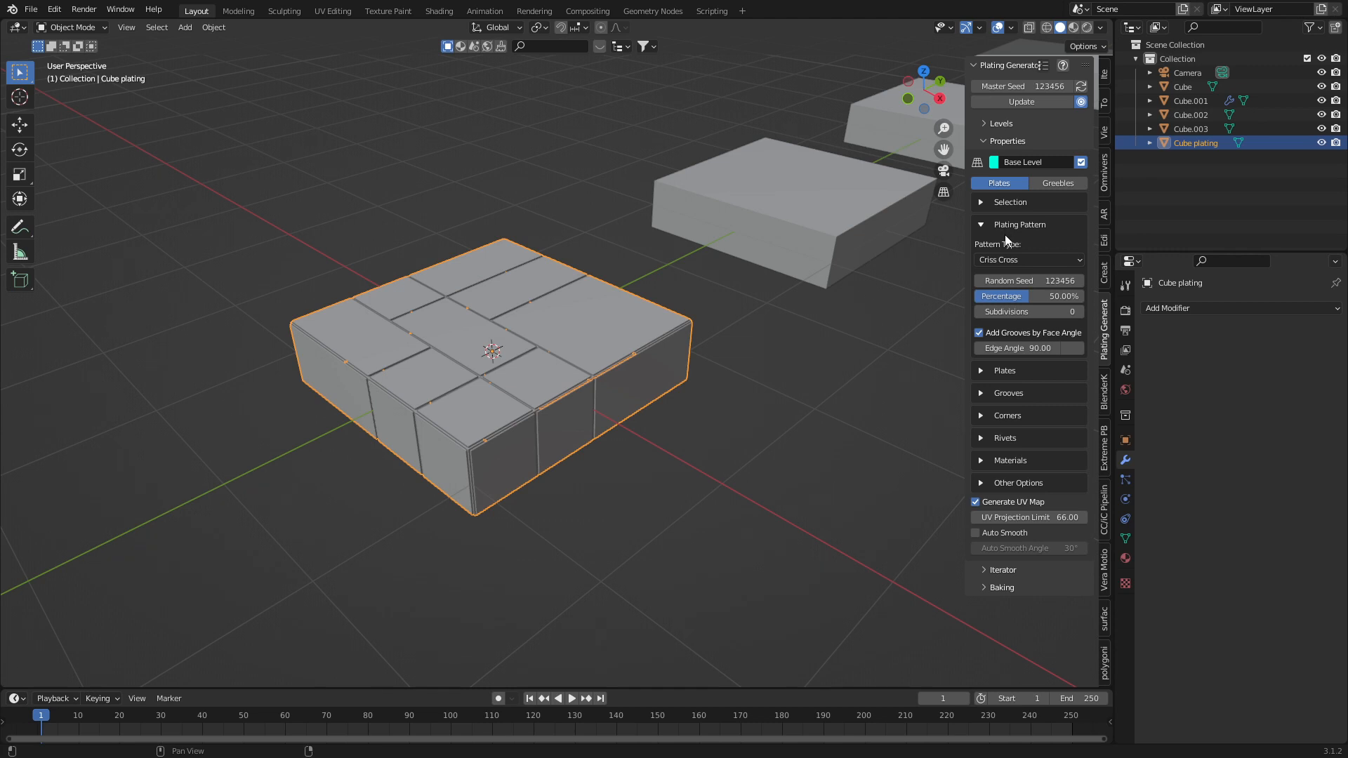
{"action": "left_click", "coordinate": [1052, 294]}
{"action": "type", "text": "25"}
{"action": "key", "text": "Return"}
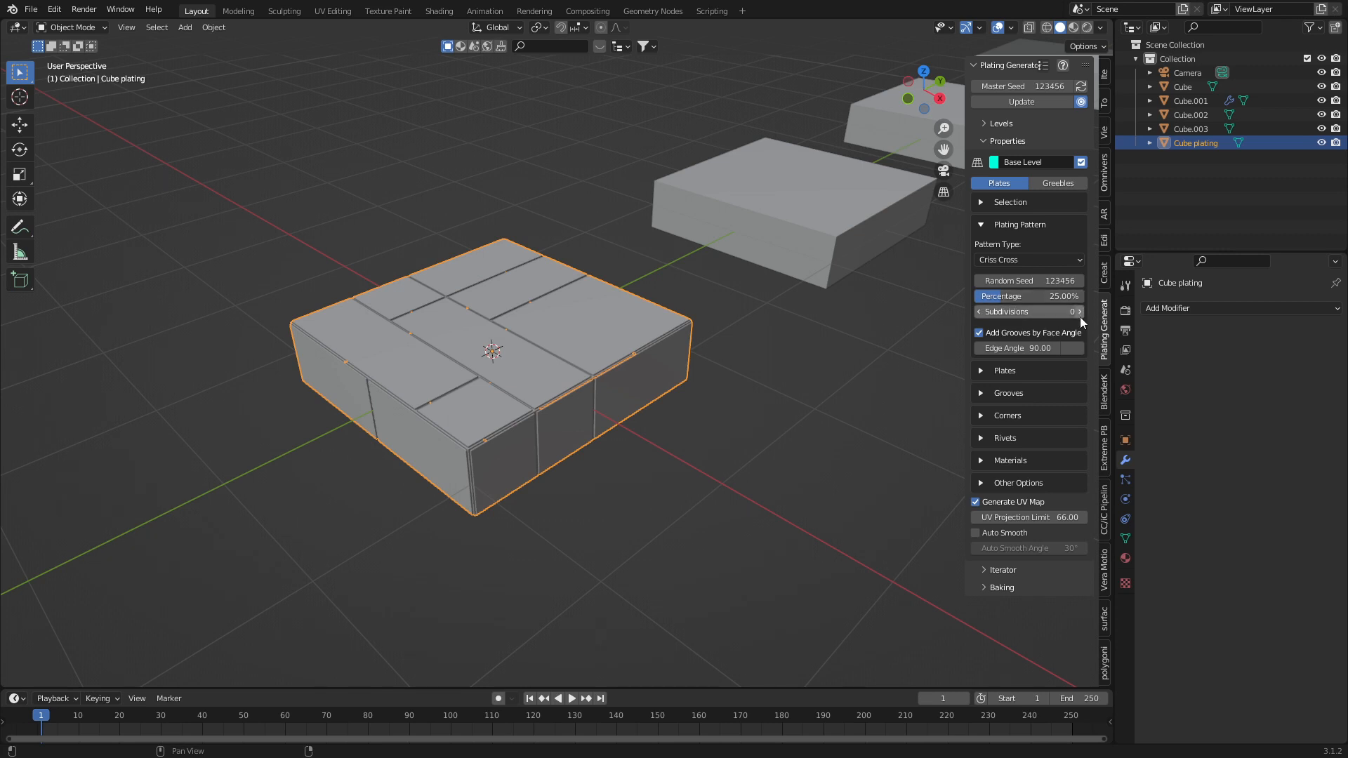
- Set the plating pattern's subdivisions to 1 and its percentage to 10%
{"action": "left_click", "coordinate": [1080, 314]}
{"action": "middle_click_drag", "start_coordinate": [634, 432], "coordinate": [709, 442]}
{"action": "double_click", "coordinate": [1013, 298]}
{"action": "type", "text": "10"}
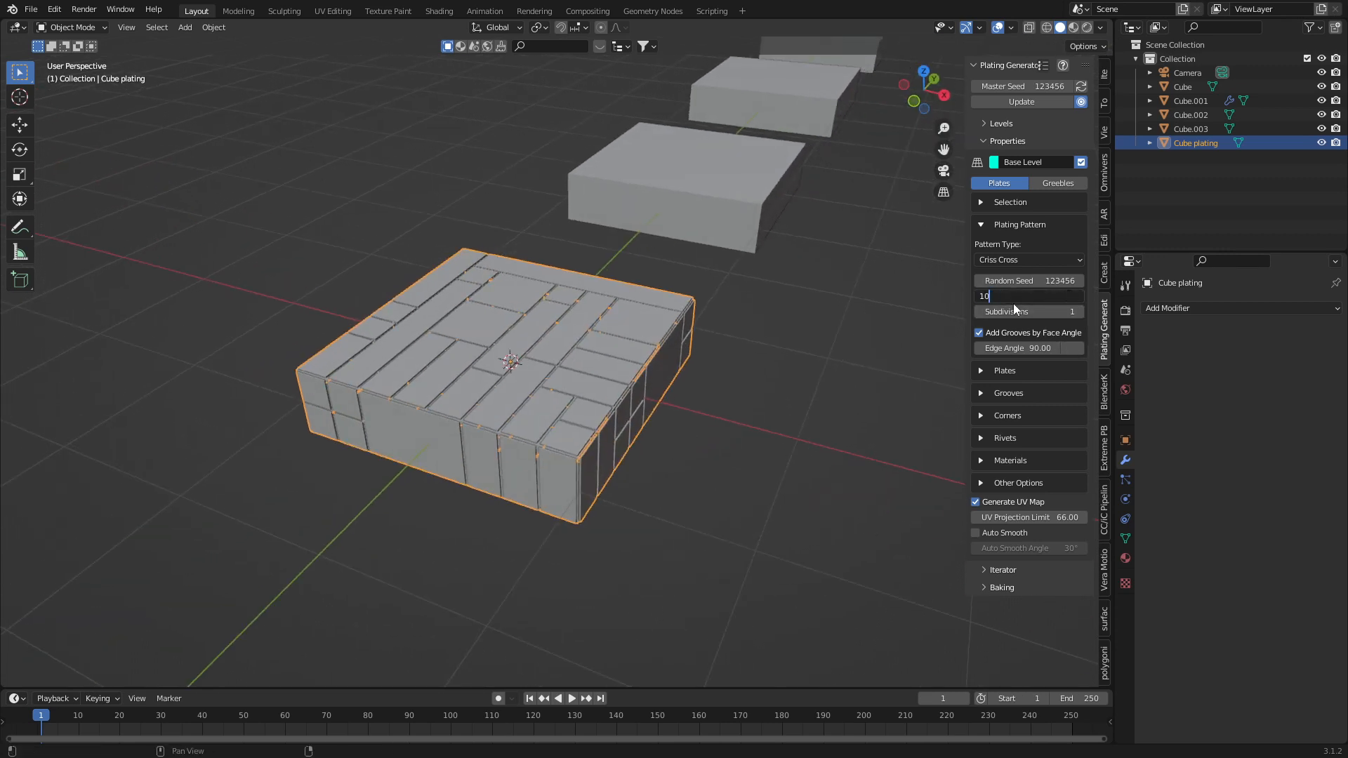
{"action": "key", "text": "Return"}
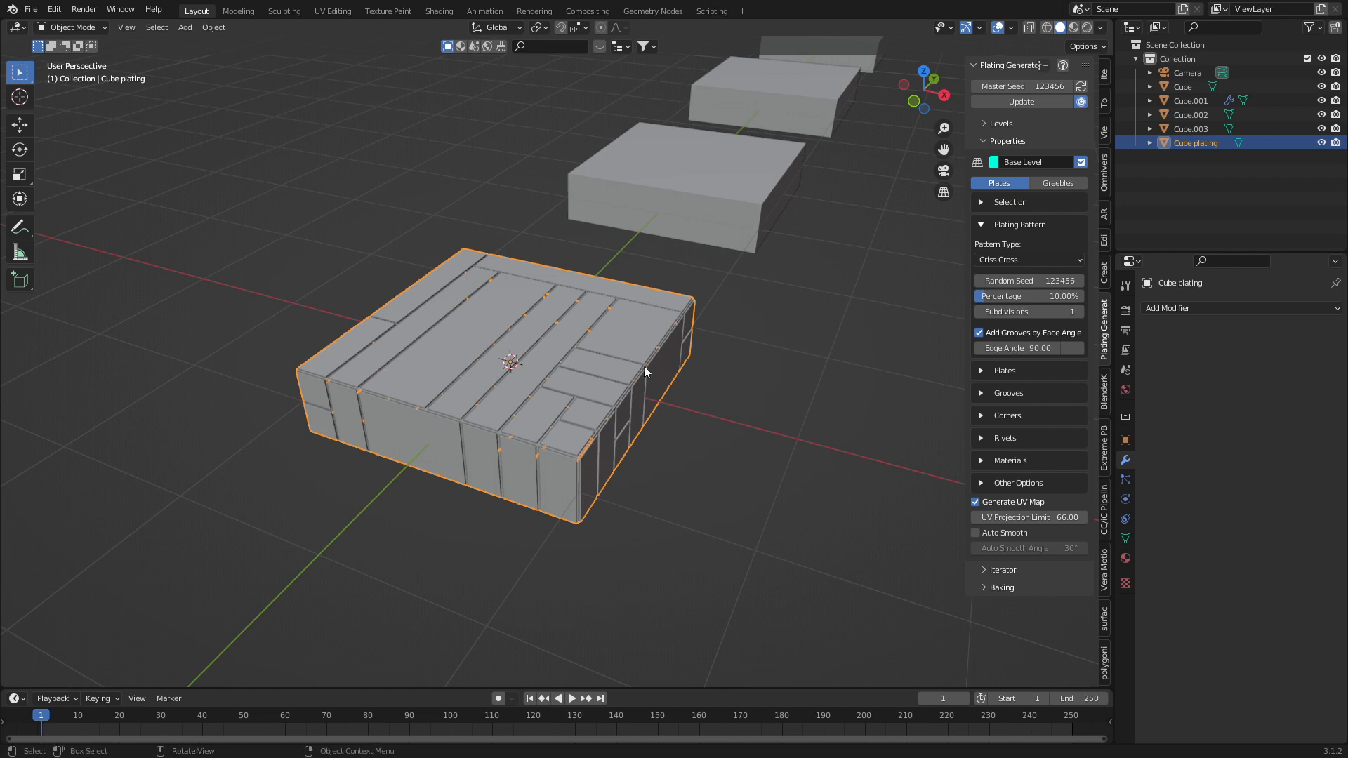
- Change the plating pattern type to Triangular and set the amount of triangles to 15%
{"action": "left_click", "coordinate": [1018, 260]}
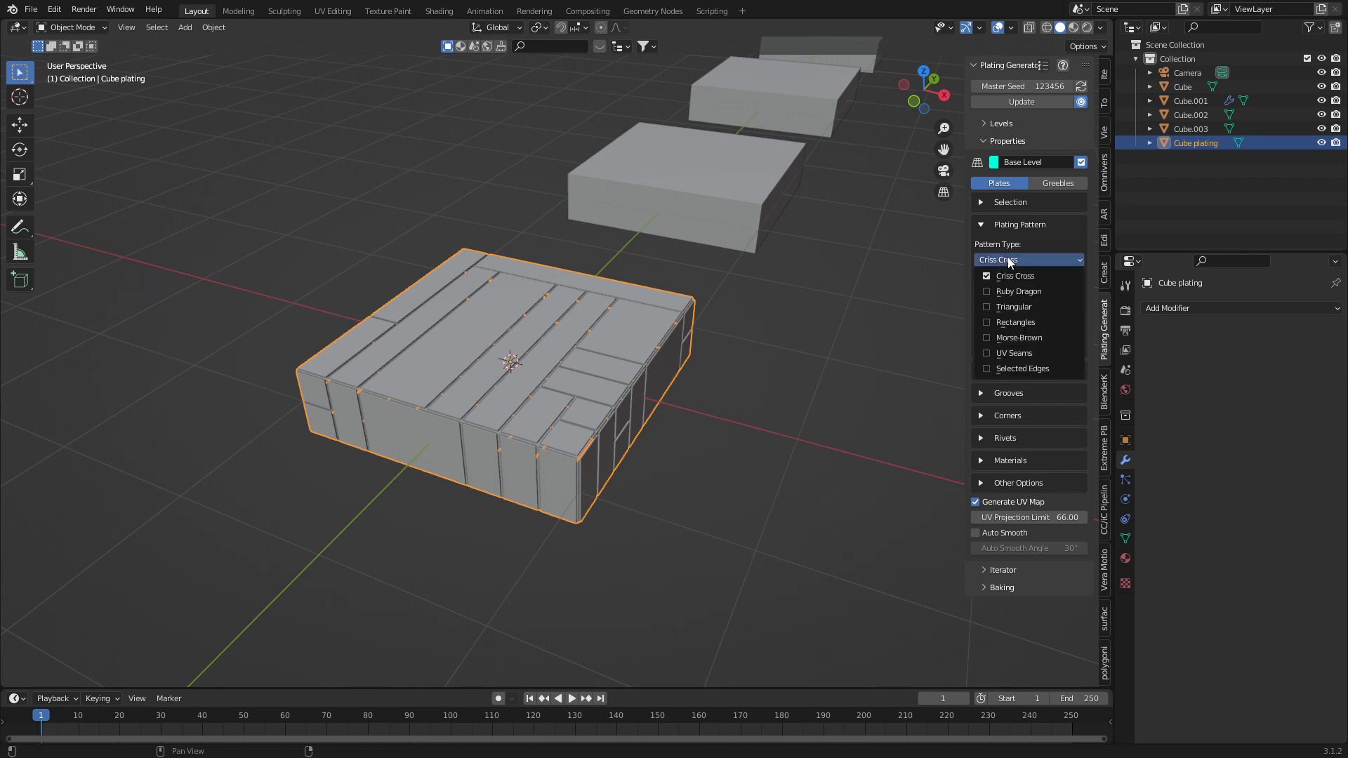
{"action": "left_click", "coordinate": [989, 310]}
{"action": "middle_click_drag", "start_coordinate": [785, 453], "coordinate": [759, 437]}
{"action": "scroll", "coordinate": [757, 441], "scroll_direction": "up", "scroll_amount": 5}
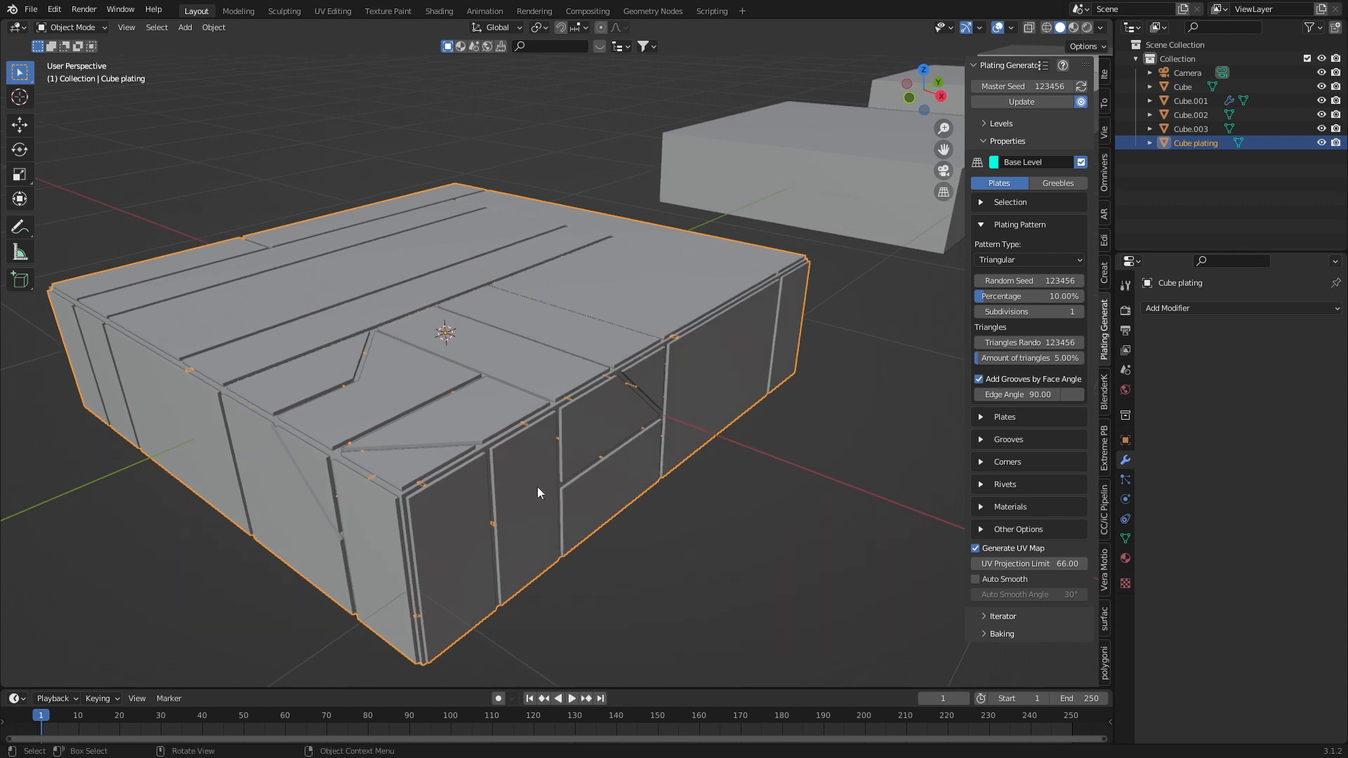
{"action": "double_click", "coordinate": [1042, 357]}
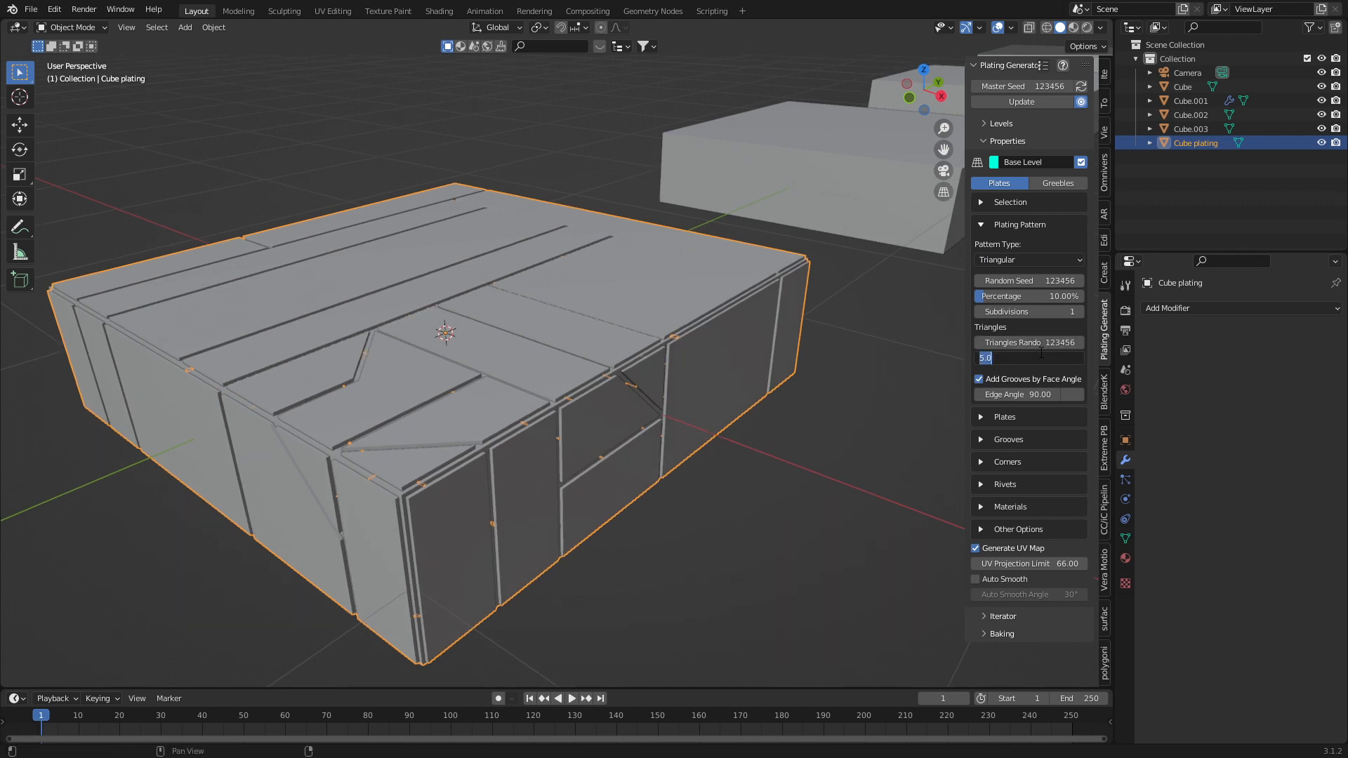
{"action": "type", "text": "15"}
{"action": "key", "text": "Return"}
{"action": "scroll", "coordinate": [654, 520], "scroll_direction": "down", "scroll_amount": 3}
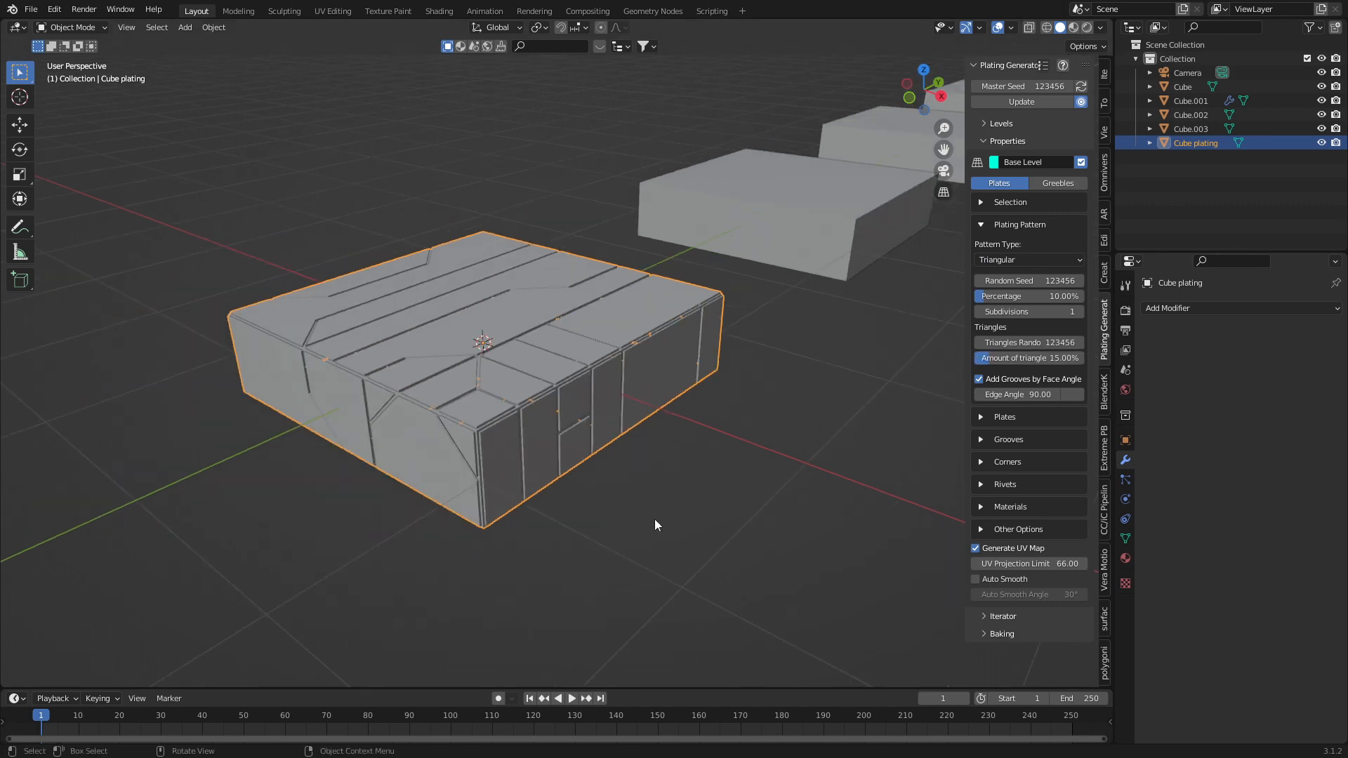
{"action": "middle_click_drag", "start_coordinate": [654, 519], "coordinate": [647, 566]}
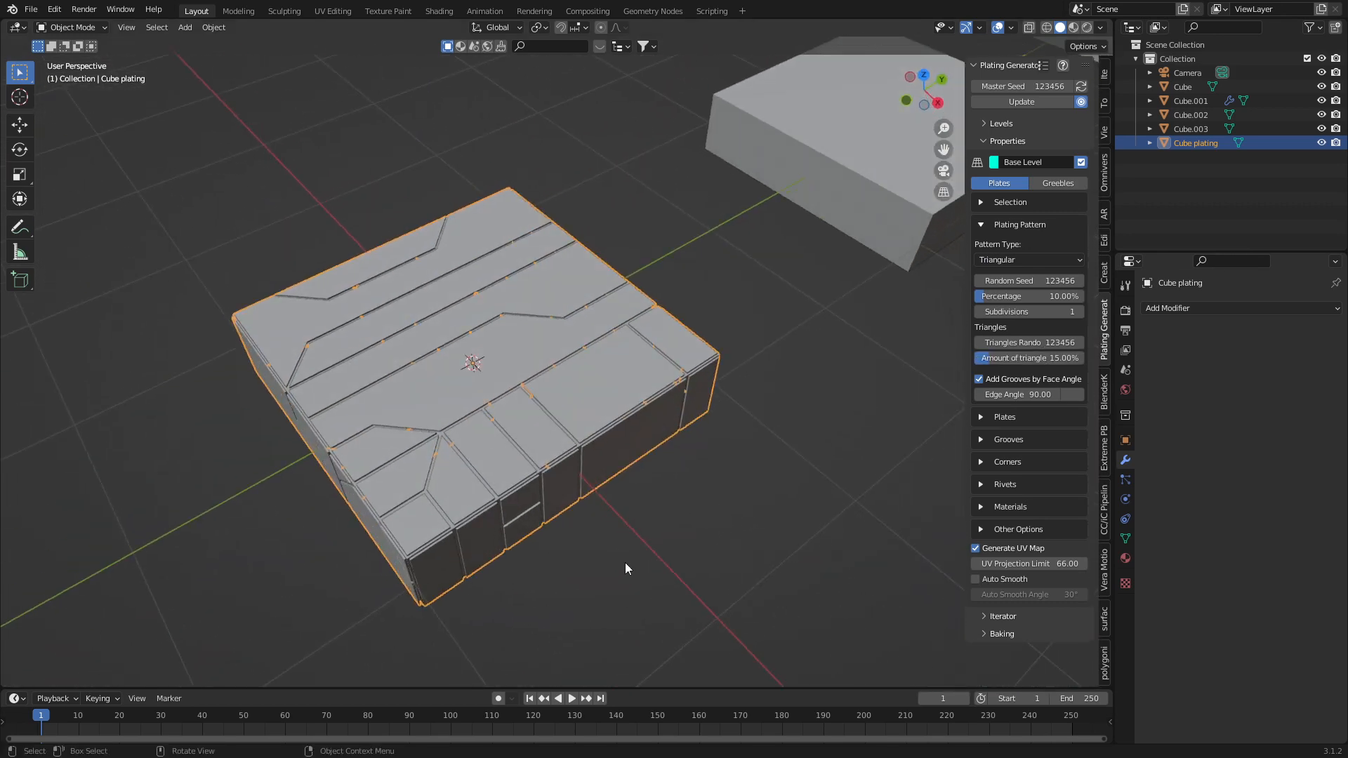
{"action": "middle_click_drag", "start_coordinate": [726, 535], "coordinate": [745, 519]}
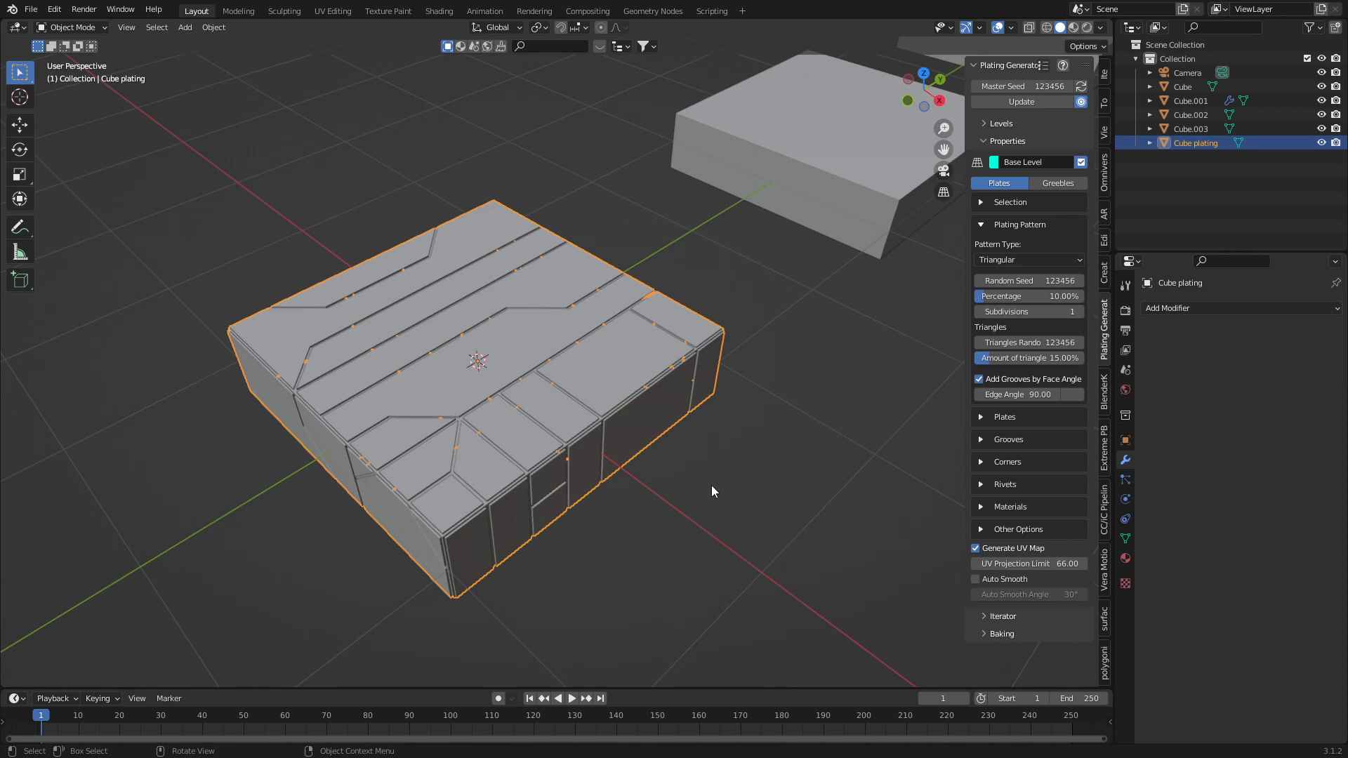
- Enable rivets on the plated slab
{"action": "left_click", "coordinate": [980, 484]}
{"action": "left_click", "coordinate": [979, 504]}
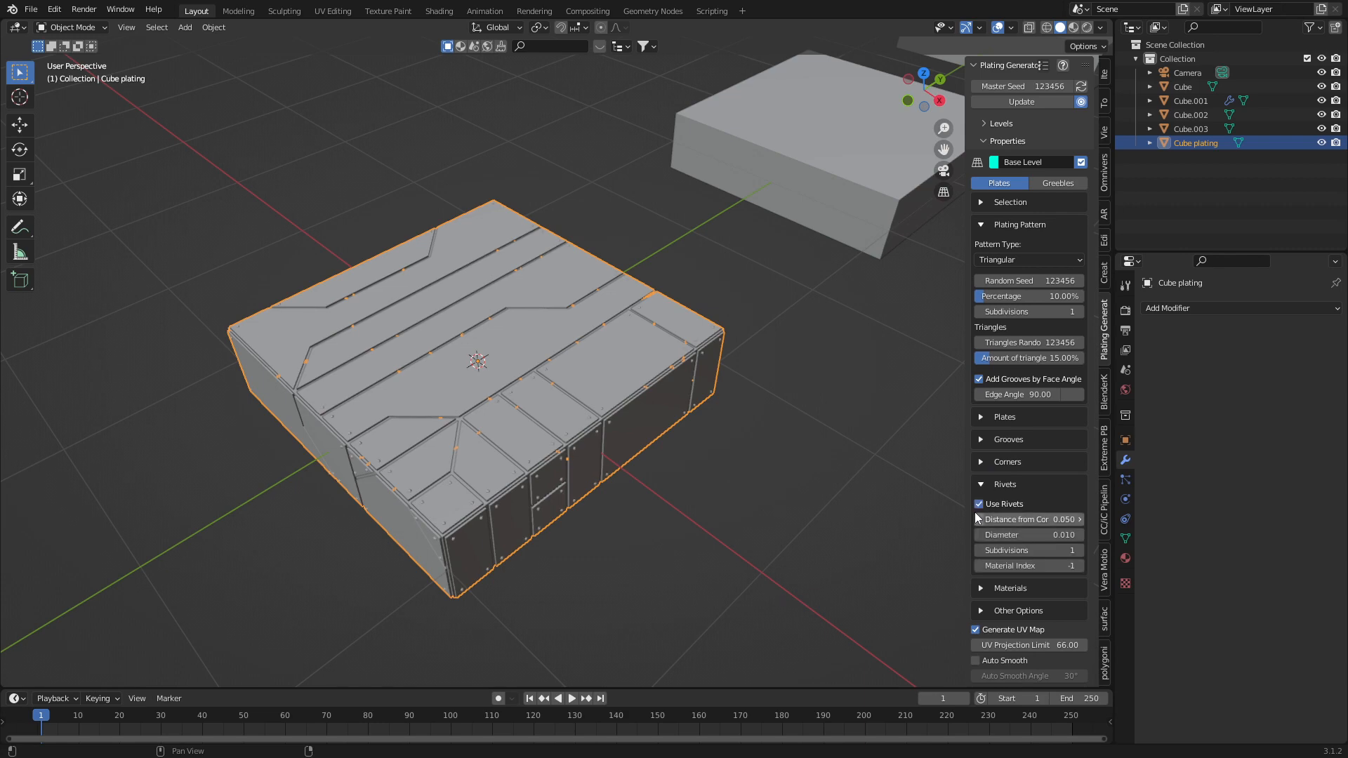
{"action": "scroll", "coordinate": [785, 473], "scroll_direction": "up", "scroll_amount": 5}
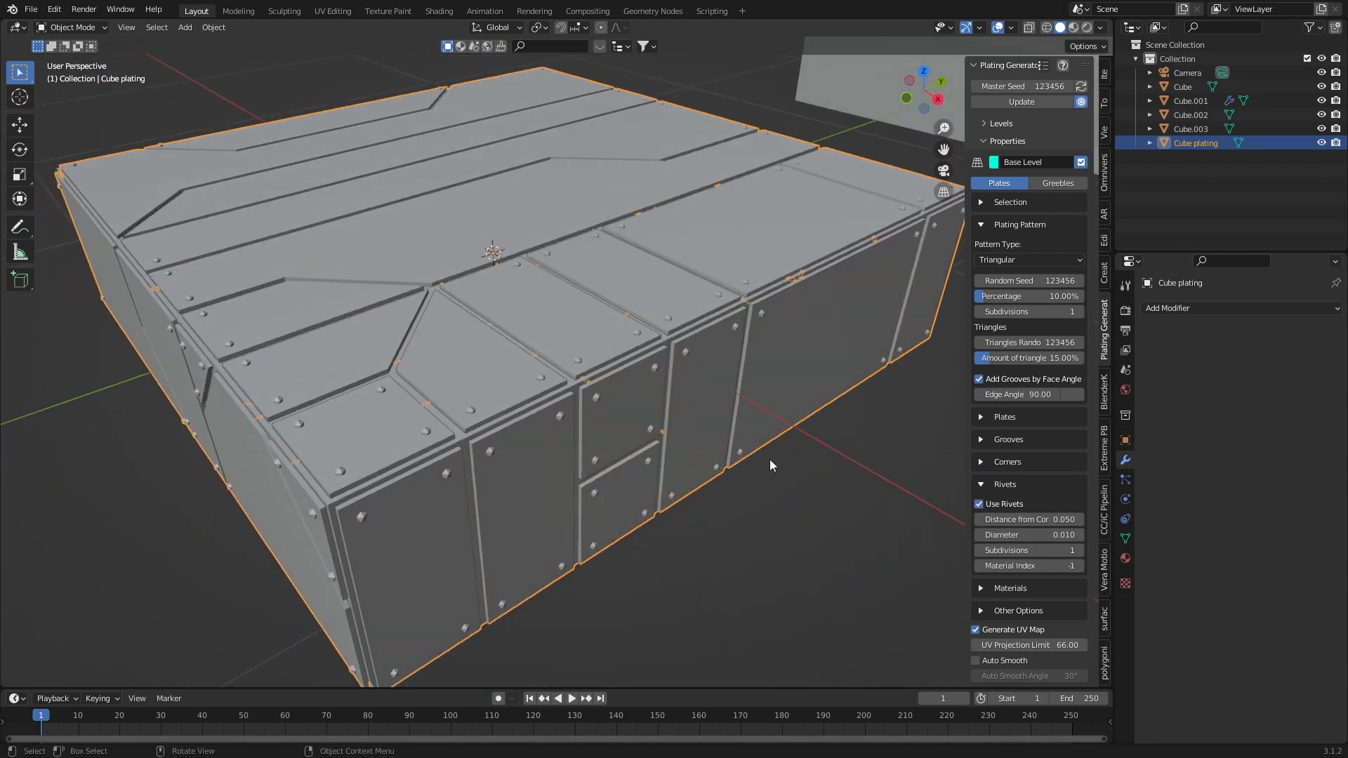
- Select the second slab, Cube.001, and examine its mirrored mesh in Edit Mode
{"action": "left_click", "coordinate": [754, 498]}
{"action": "mouse_move", "coordinate": [754, 498]}
{"action": "middle_mouse_down"}
{"action": "mouse_move", "coordinate": [692, 504]}
{"action": "mouse_move", "coordinate": [716, 535]}
{"action": "mouse_move", "coordinate": [908, 485]}
{"action": "mouse_move", "coordinate": [846, 468]}
{"action": "mouse_move", "coordinate": [752, 507]}
{"action": "middle_mouse_up"}
{"action": "scroll", "coordinate": [789, 520], "scroll_direction": "down", "scroll_amount": 4}
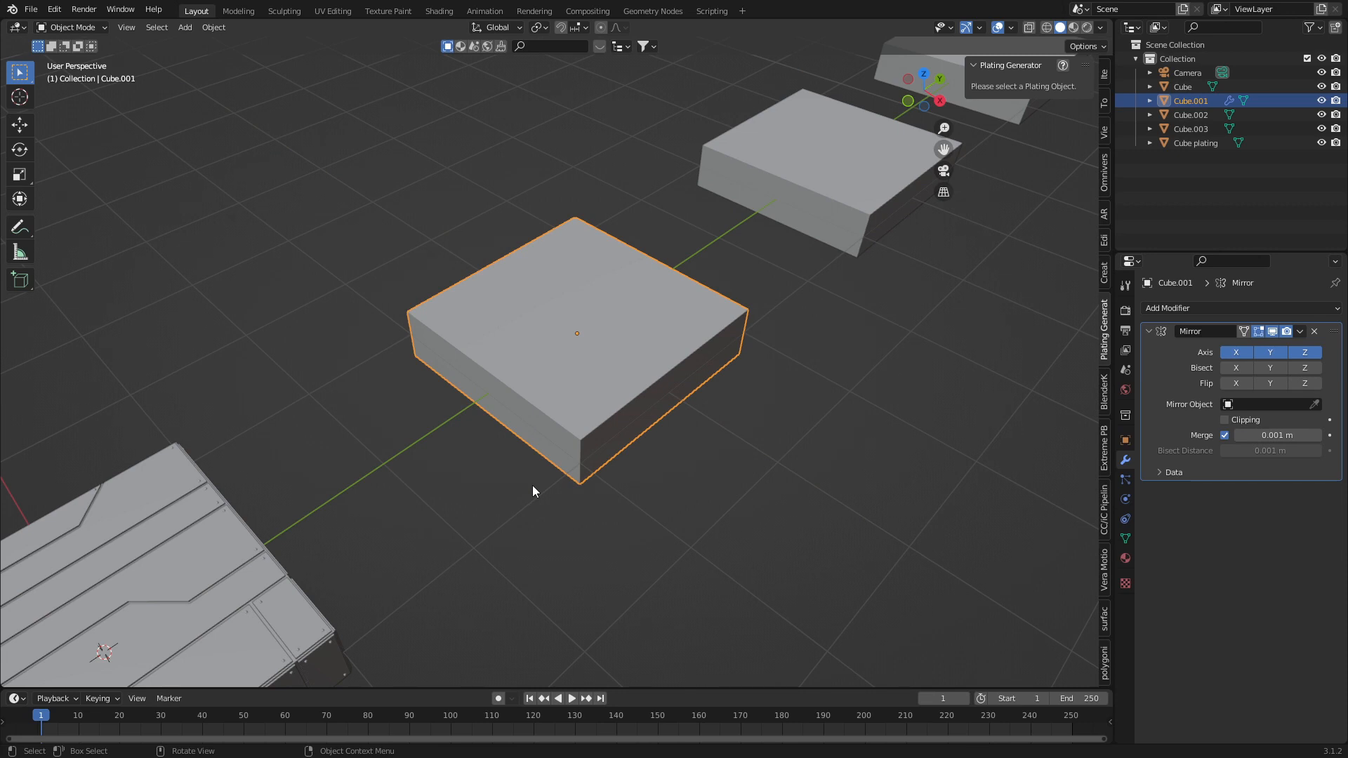
{"action": "key", "text": "Tab"}
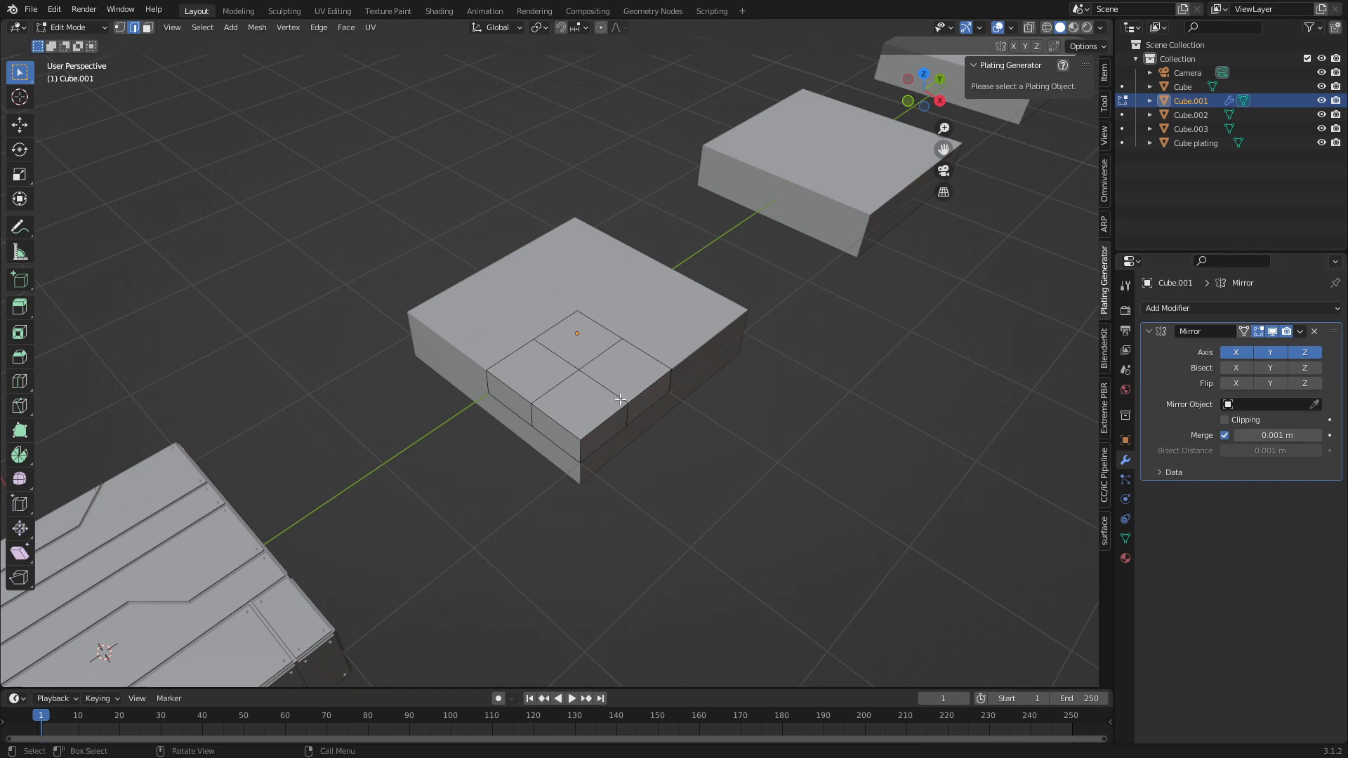
{"action": "key", "text": "Tab"}
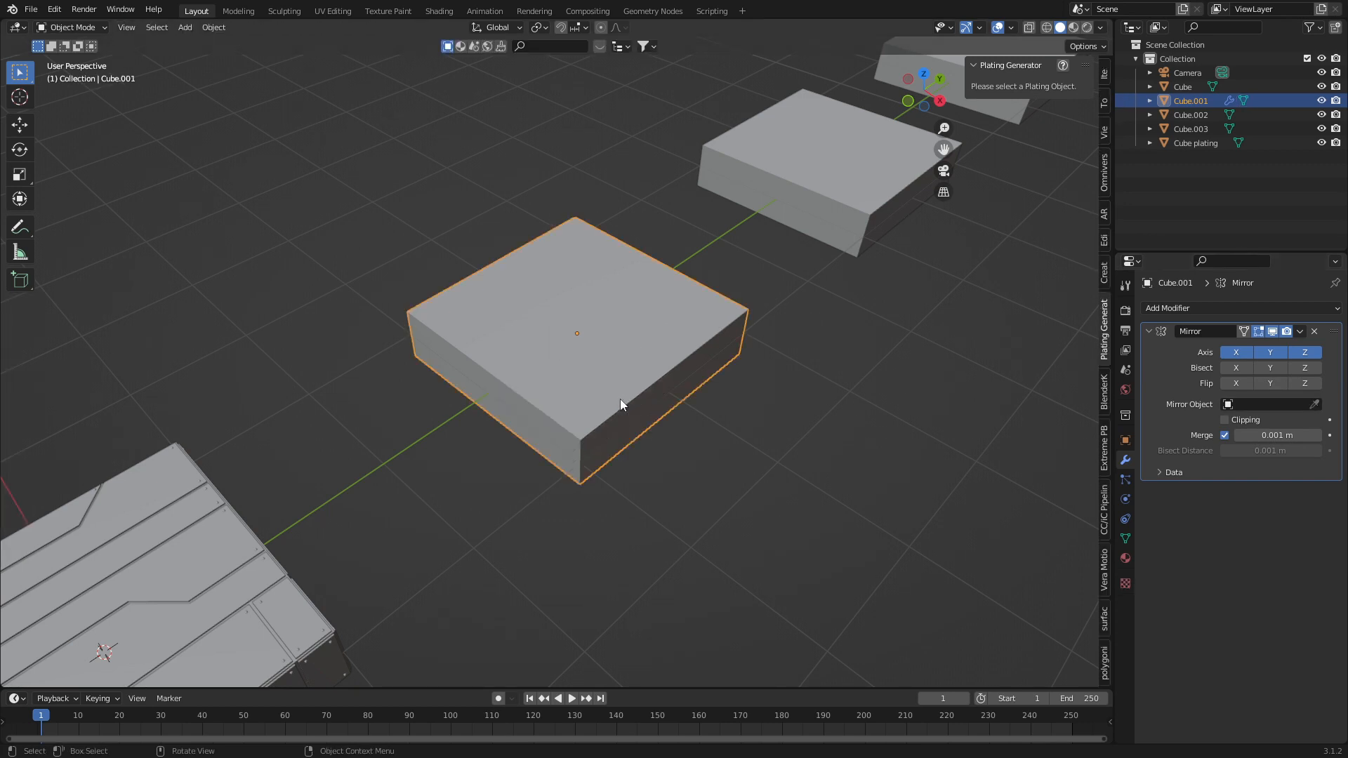
- Try to run Random Loop Extrude on Cube.001 in Object Mode
{"action": "key", "text": "ctrl+alt+q"}
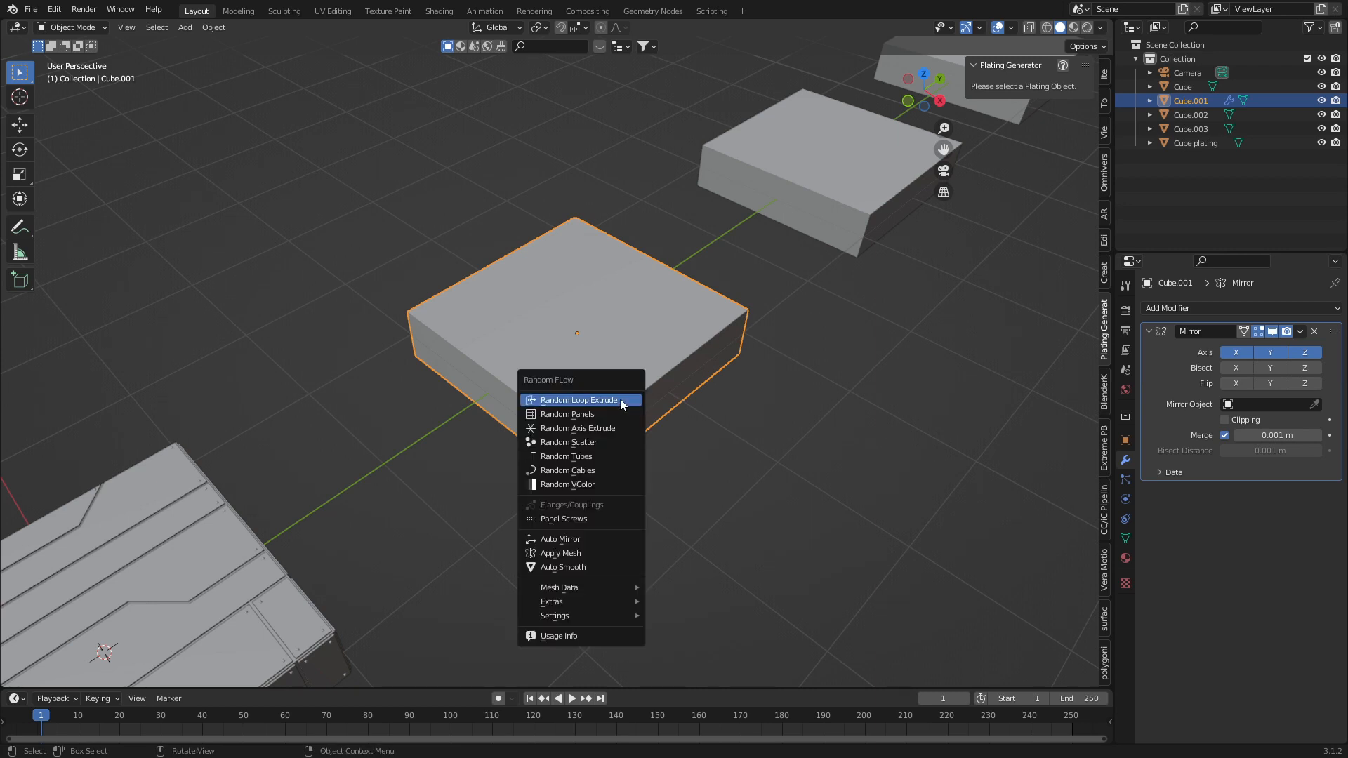
{"action": "left_click", "coordinate": [620, 400]}
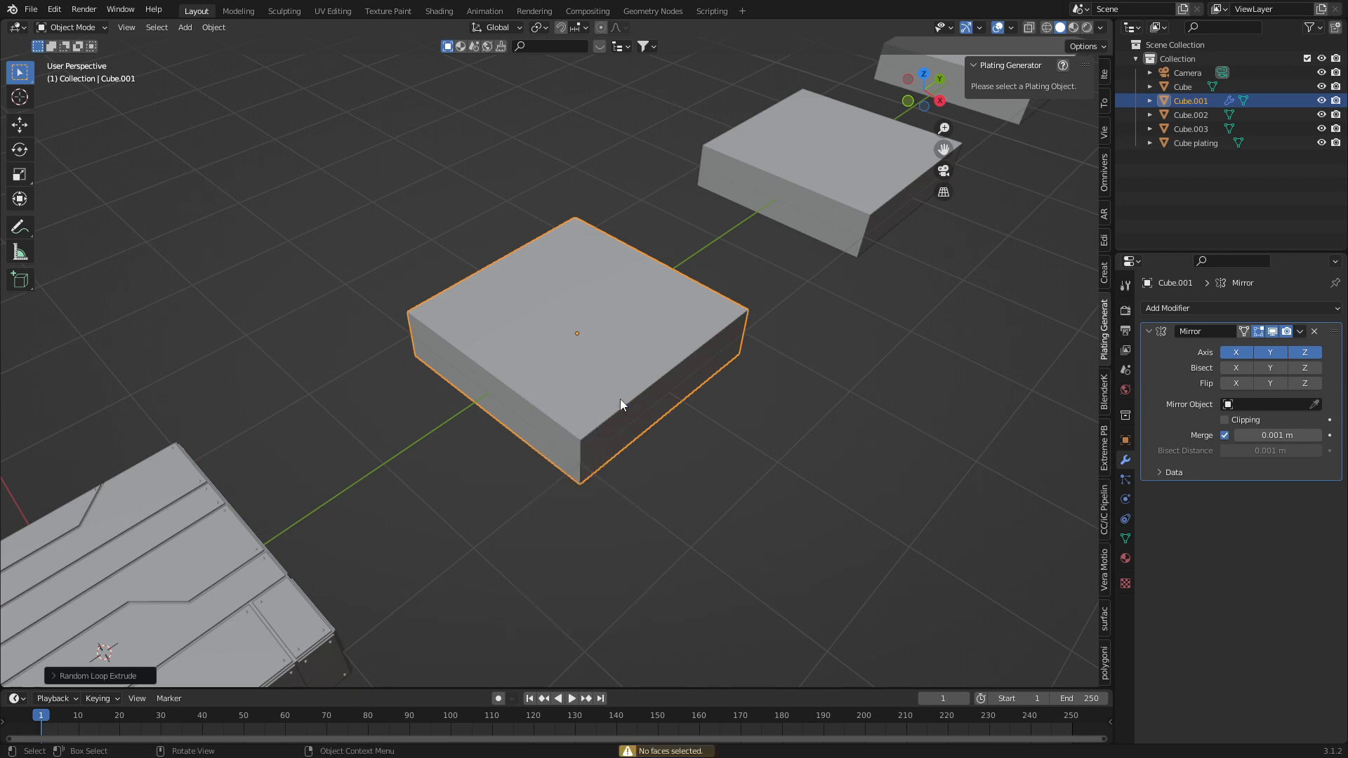
- Select the linked mesh of Cube.001 and apply Random Loop Extrude to it with loops 1, 2 and 3 enabled
{"action": "key", "text": "Tab"}
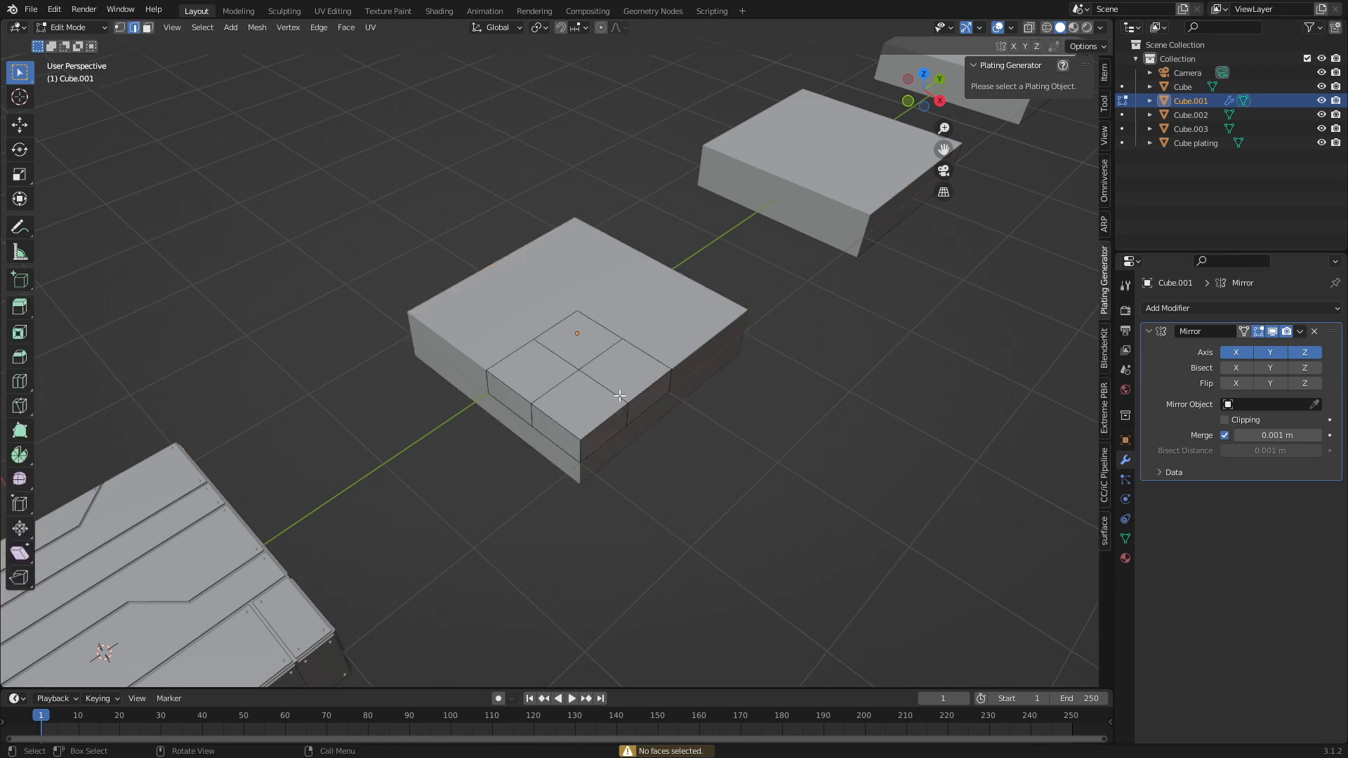
{"action": "key", "text": "l"}
{"action": "key", "text": "Tab"}
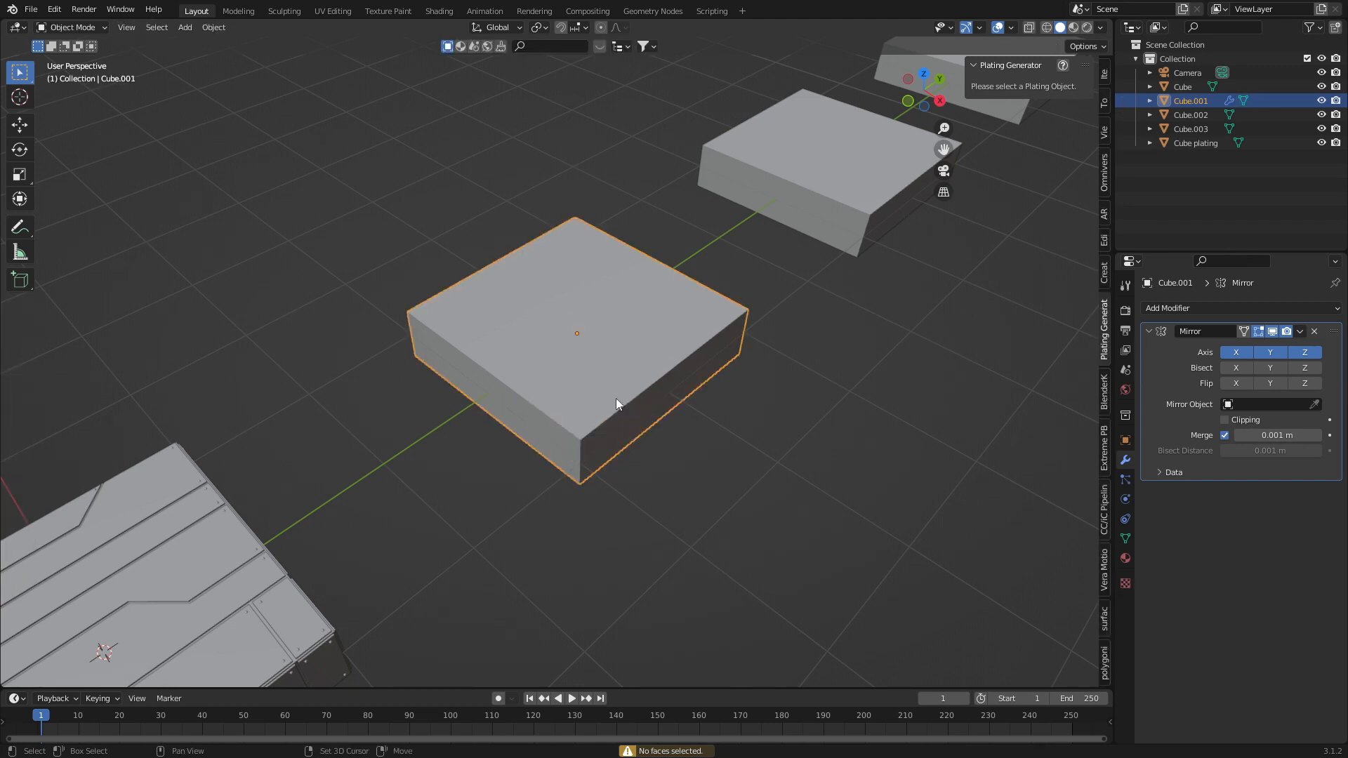
{"action": "key", "text": "ctrl+alt+q"}
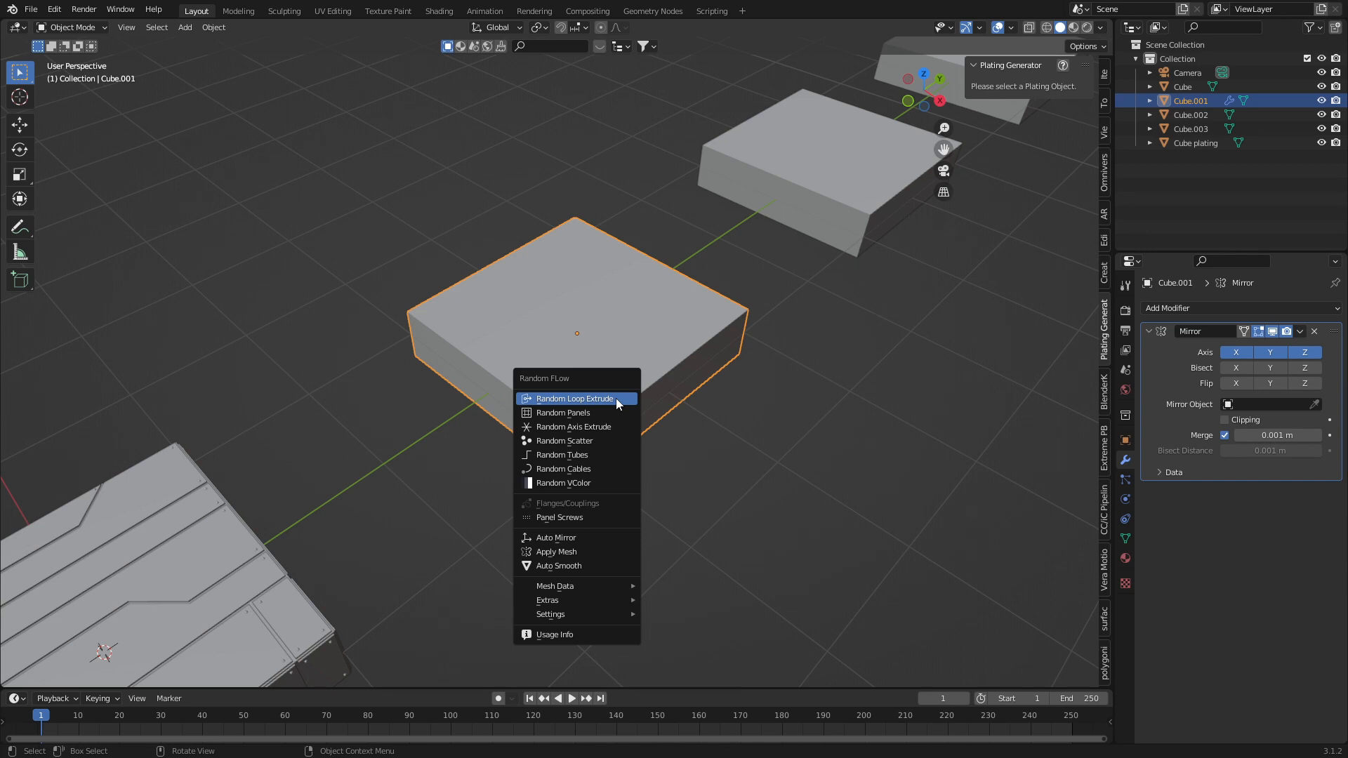
{"action": "left_click", "coordinate": [616, 398]}
{"action": "left_click_drag", "start_coordinate": [712, 293], "coordinate": [886, 213]}
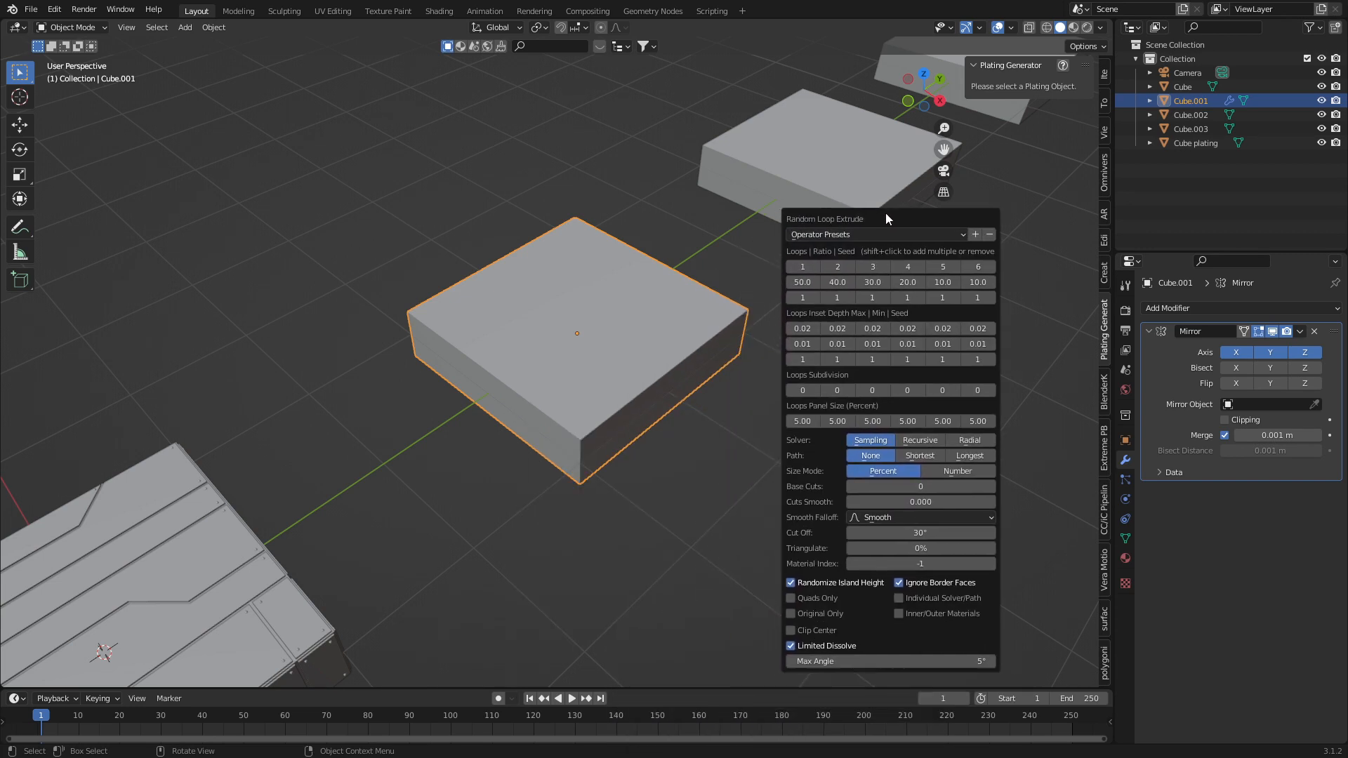
{"action": "left_click", "coordinate": [803, 266]}
{"action": "left_click", "coordinate": [835, 266], "text": "shift"}
{"action": "left_click", "coordinate": [872, 265], "text": "shift"}
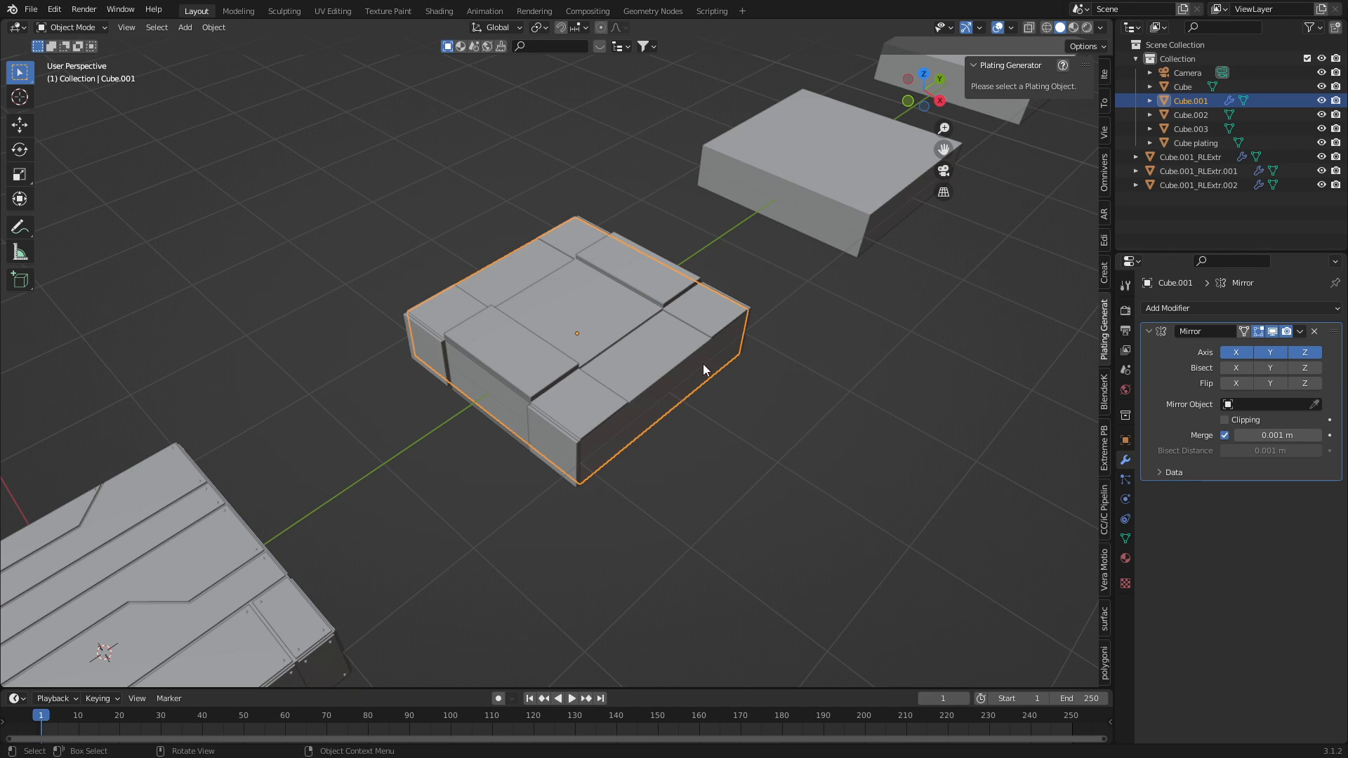
- Set the first loop's inset depth seed to 3 and its subdivision to 2 in Random Loop Extrude
{"action": "key", "text": "F9"}
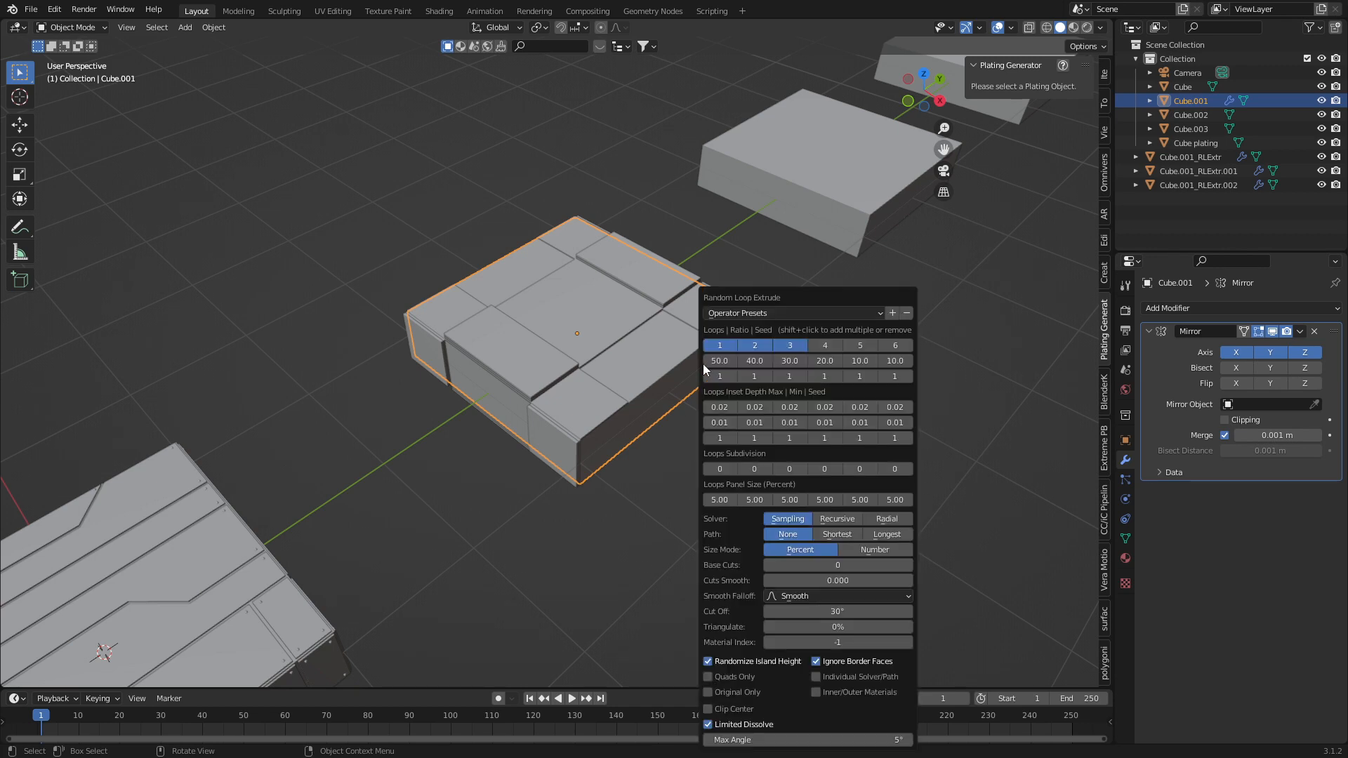
{"action": "left_click_drag", "start_coordinate": [801, 307], "coordinate": [888, 139]}
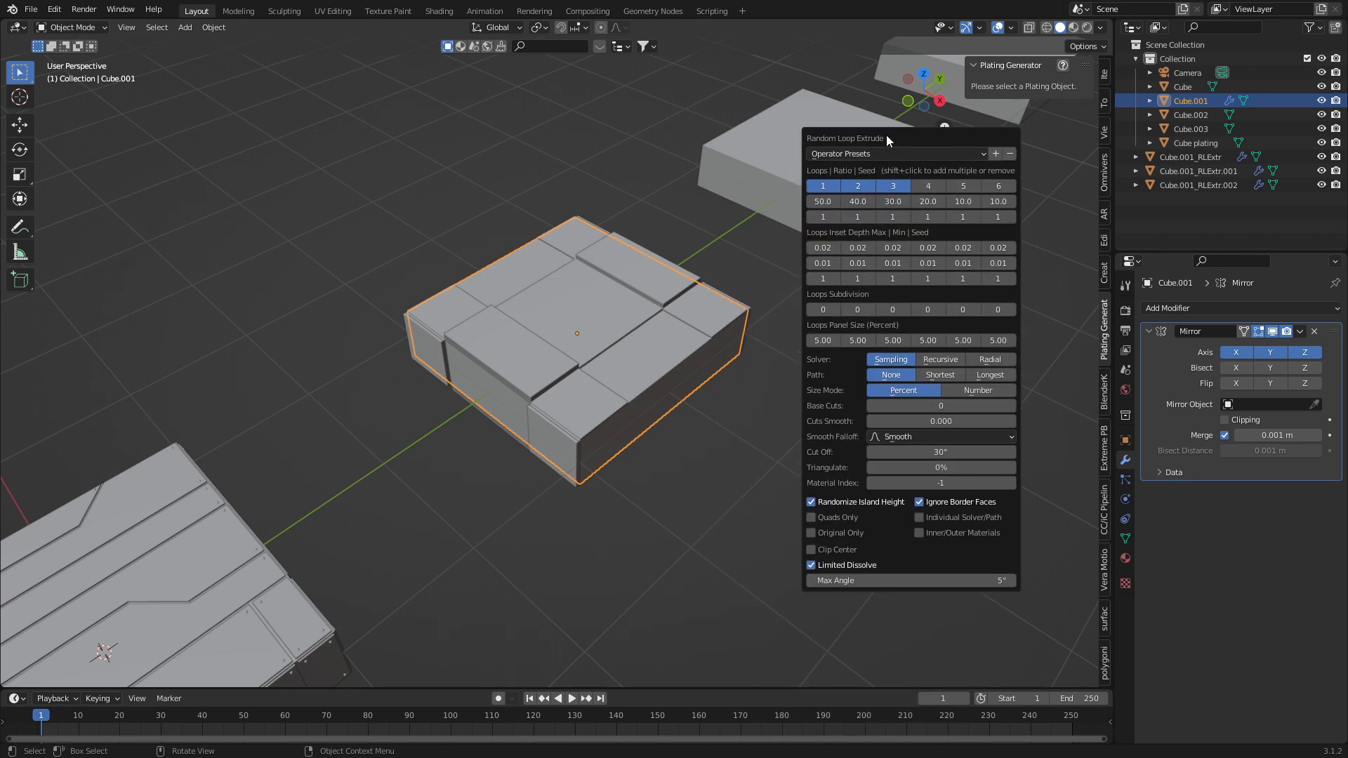
{"action": "left_click", "coordinate": [837, 279]}
{"action": "left_click", "coordinate": [837, 280]}
{"action": "left_click", "coordinate": [837, 309]}
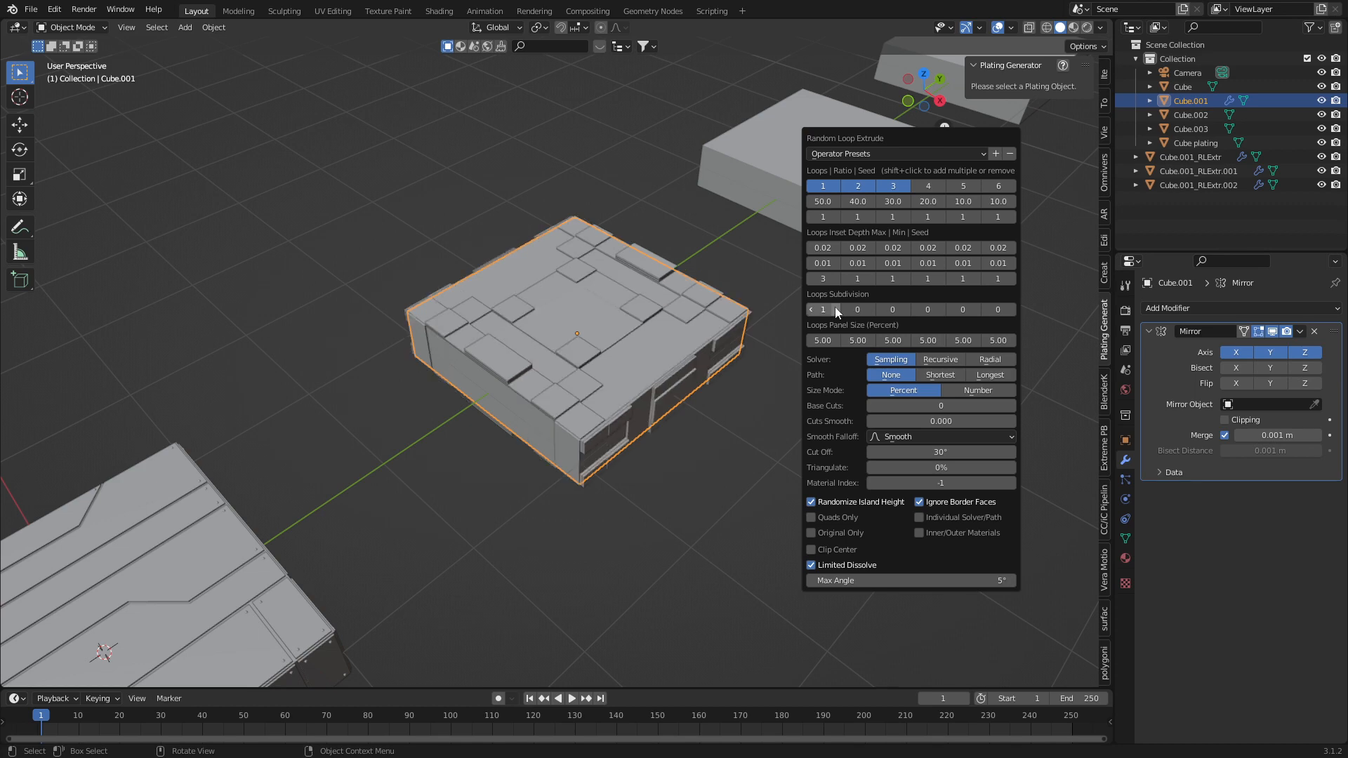
{"action": "left_click", "coordinate": [836, 309]}
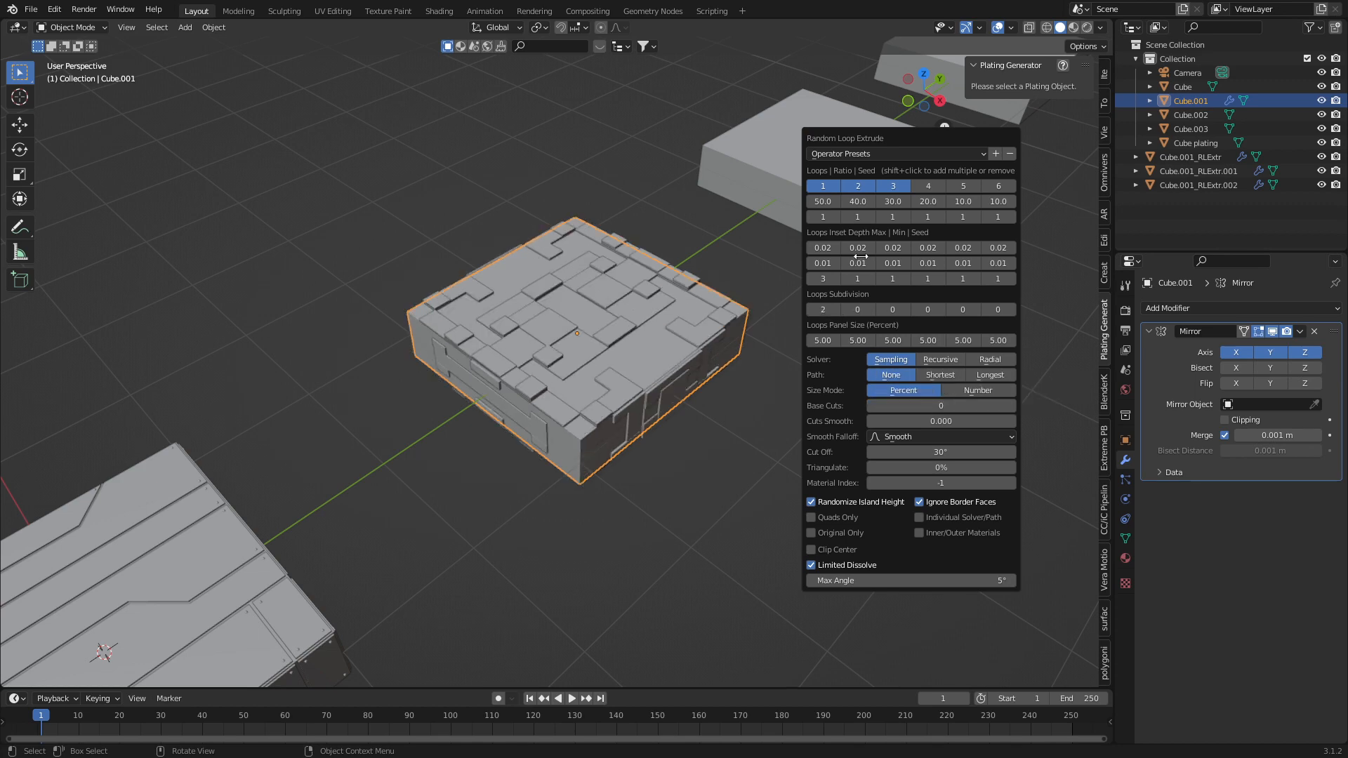
- Add loop 4 to the Random Loop Extrude on Cube.001
{"action": "left_click", "coordinate": [925, 189], "text": "shift"}
{"action": "mouse_move", "coordinate": [676, 414]}
{"action": "middle_mouse_down"}
{"action": "mouse_move", "coordinate": [641, 394]}
{"action": "mouse_move", "coordinate": [685, 402]}
{"action": "middle_mouse_up"}
{"action": "scroll", "coordinate": [640, 396], "scroll_direction": "up", "scroll_amount": 4}
{"action": "scroll", "coordinate": [666, 412], "scroll_direction": "down", "scroll_amount": 2}
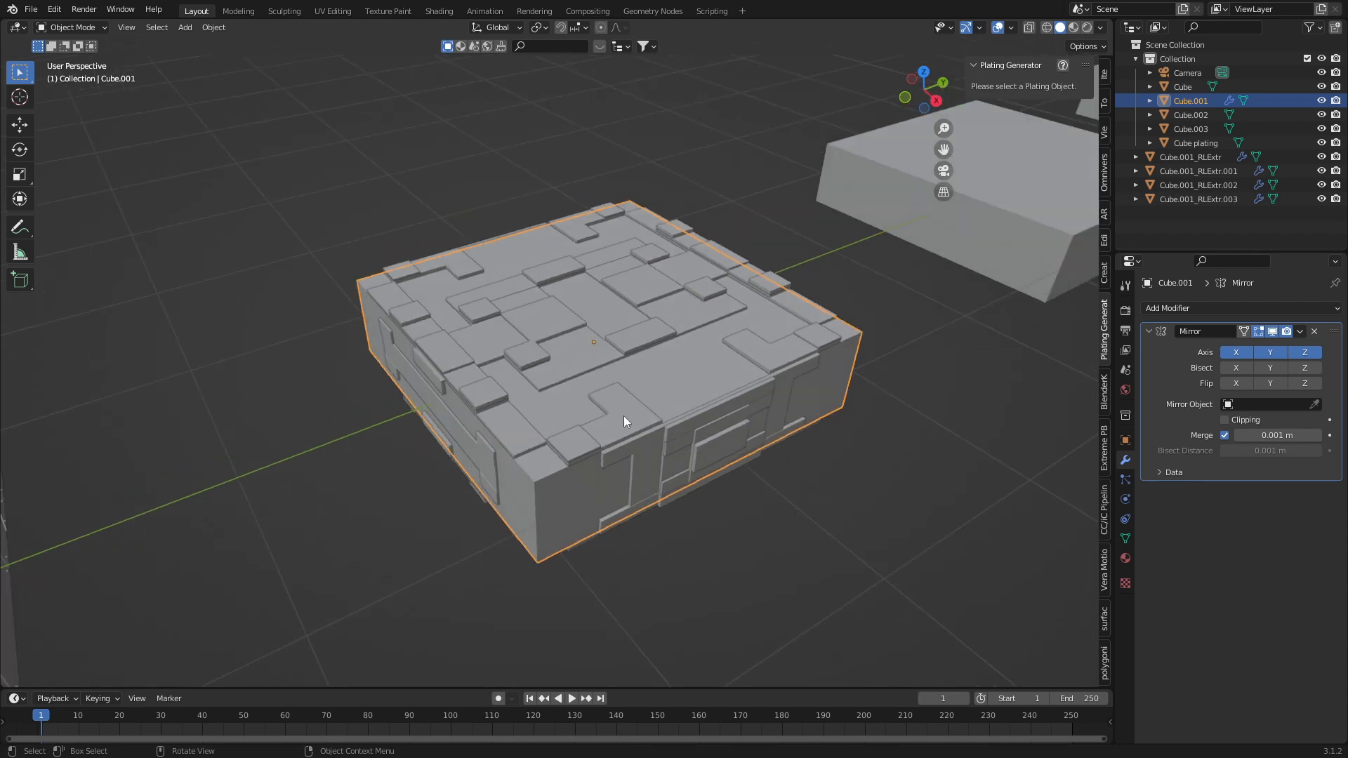
{"action": "key", "text": "Tab"}
{"action": "key", "text": "z"}
{"action": "left_click", "coordinate": [565, 418]}
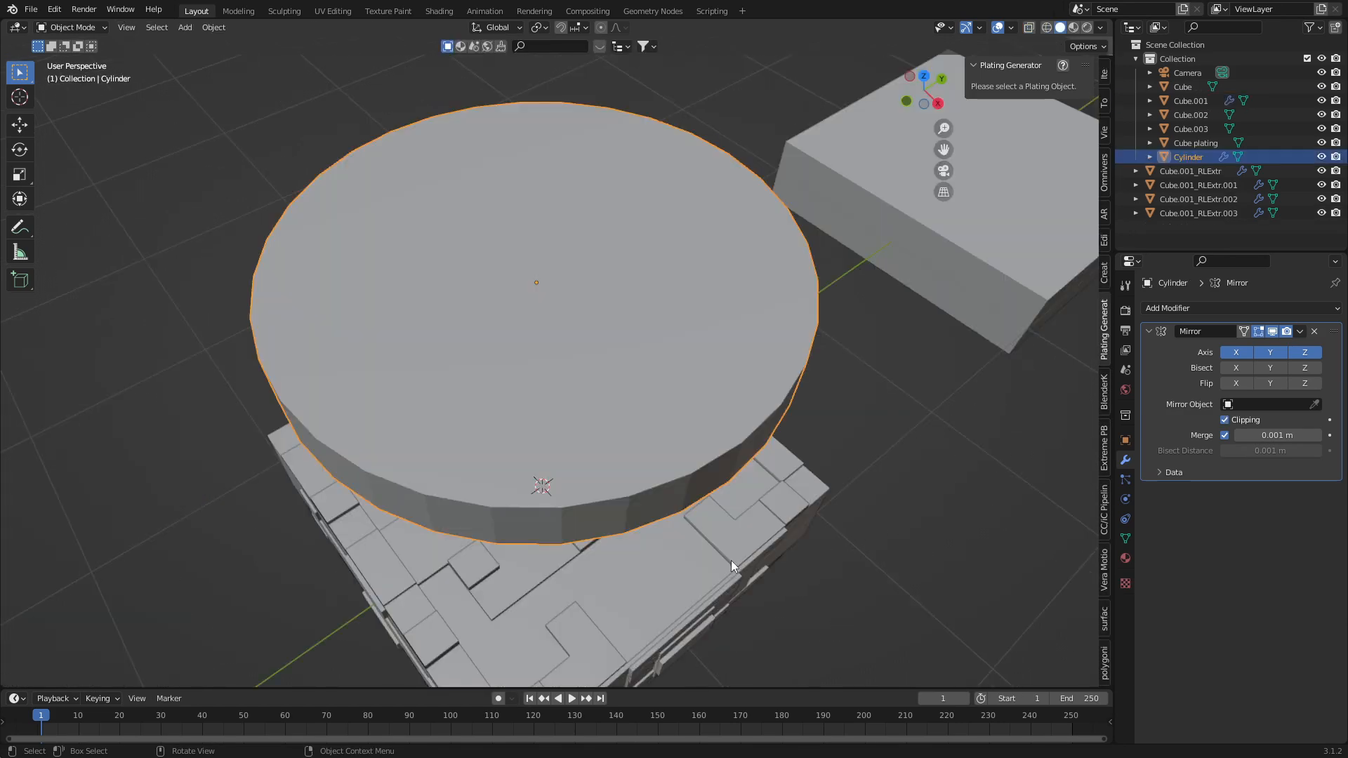
- Try to run Random Loop Extrude on the cylinder in Object Mode
{"action": "scroll", "coordinate": [731, 561], "scroll_direction": "down", "scroll_amount": 1}
{"action": "scroll", "coordinate": [612, 533], "scroll_direction": "up", "scroll_amount": 1}
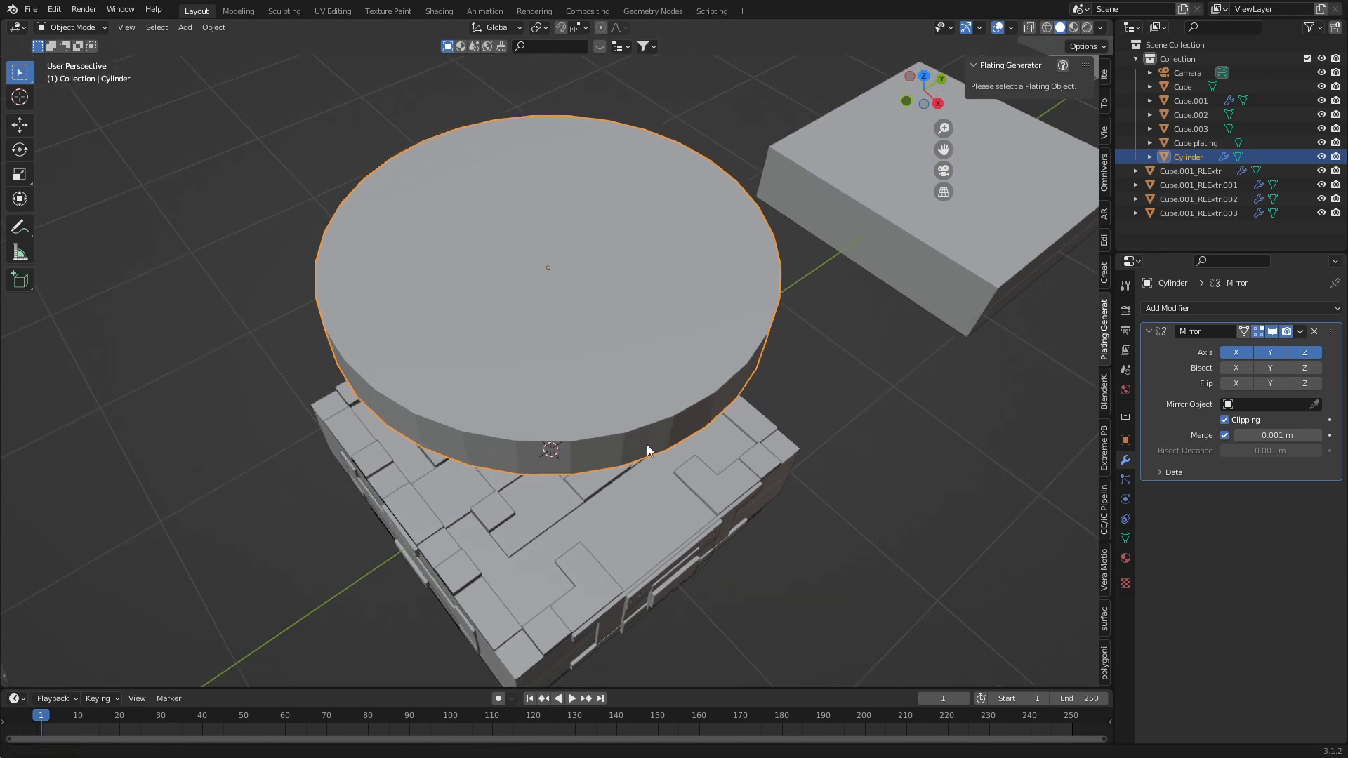
{"action": "key", "text": "Tab"}
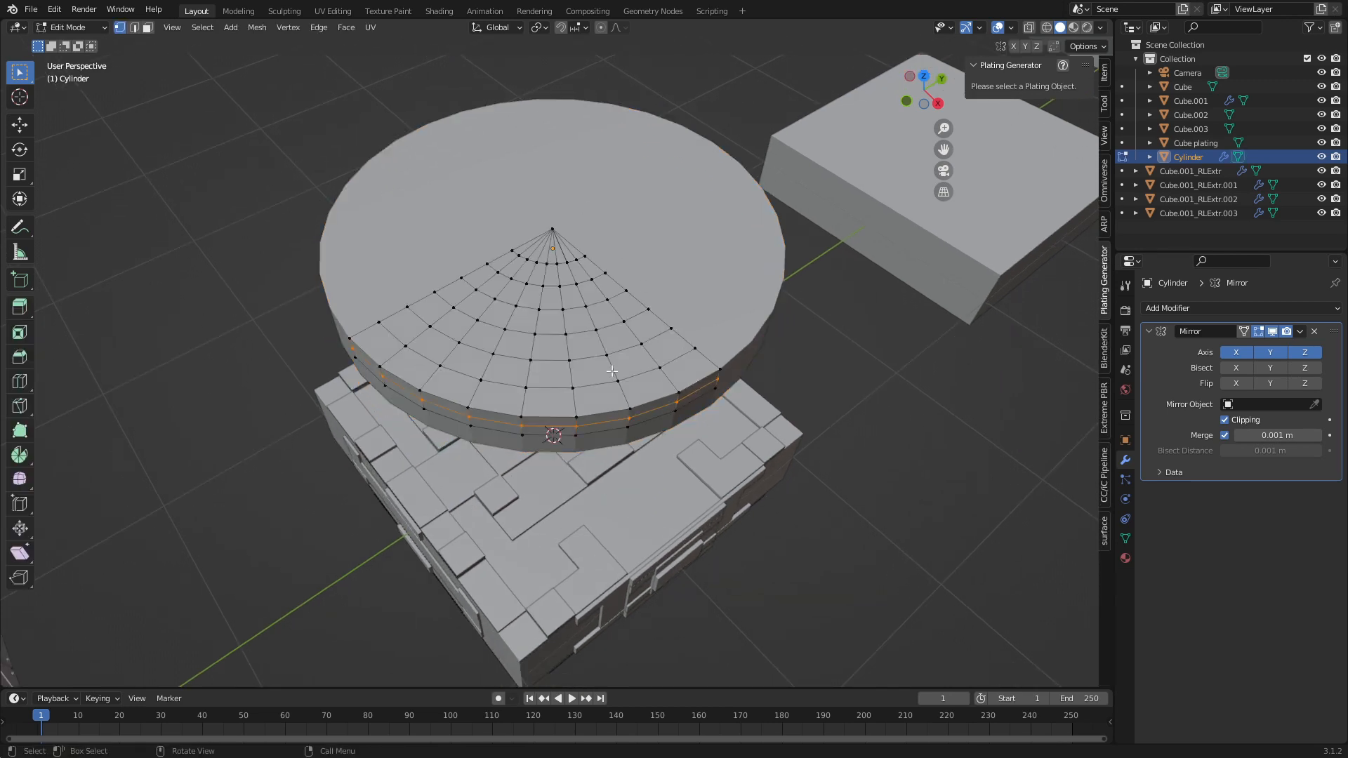
{"action": "key", "text": "Tab"}
{"action": "right_click", "coordinate": [576, 347]}
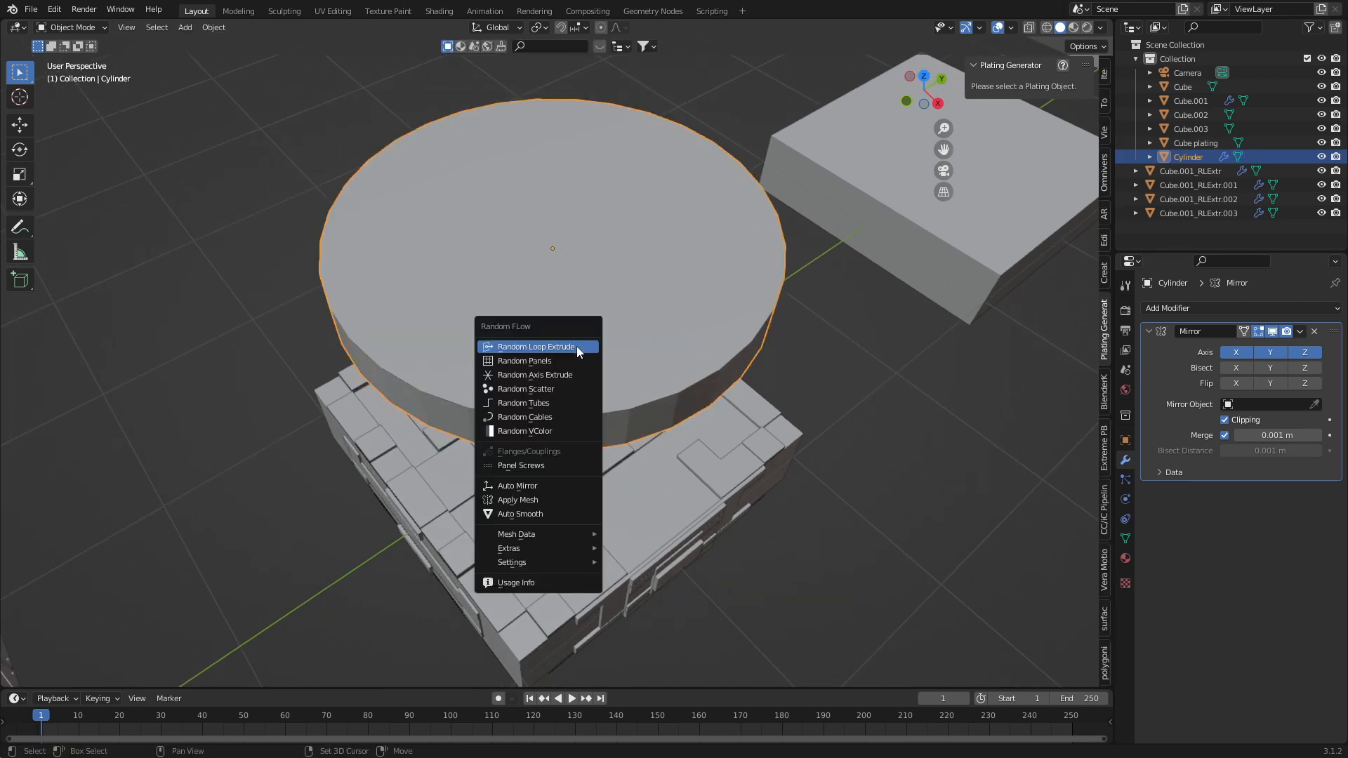
{"action": "left_click", "coordinate": [576, 346]}
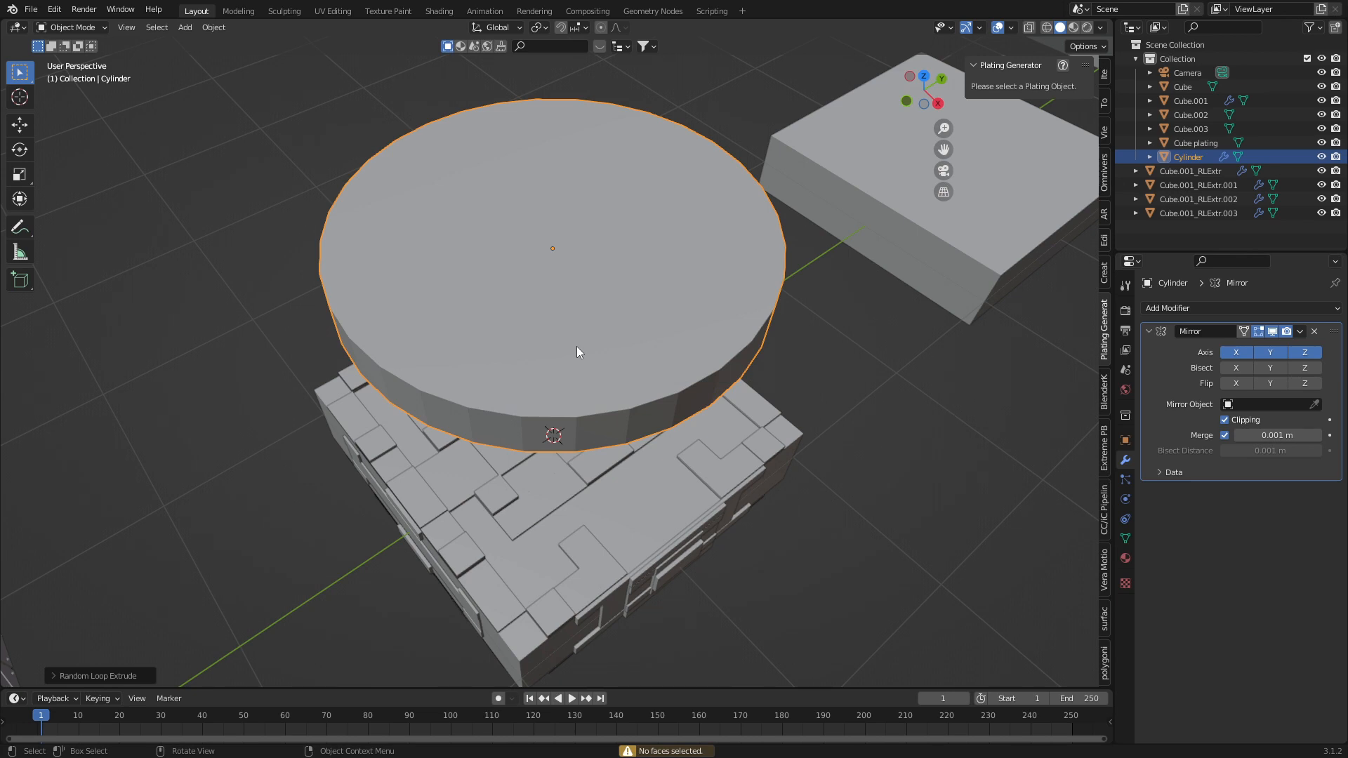
{"action": "key", "text": "ctrl+z"}
- Apply Random Loop Extrude to the cylinder with loops 1, 2 and 3 enabled
{"action": "key", "text": "shift+q"}
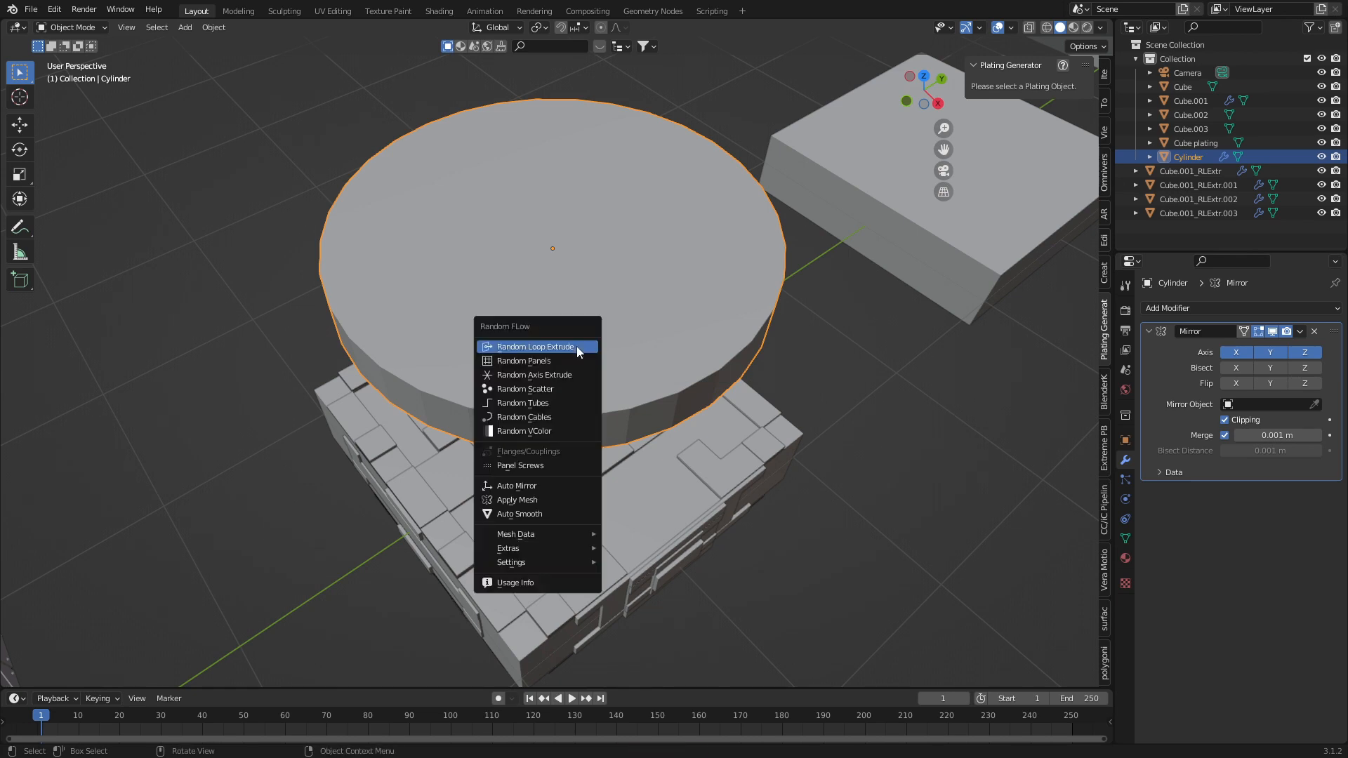
{"action": "left_click", "coordinate": [575, 347]}
{"action": "left_click", "coordinate": [629, 345], "text": "shift"}
{"action": "left_click", "coordinate": [664, 346], "text": "shift"}
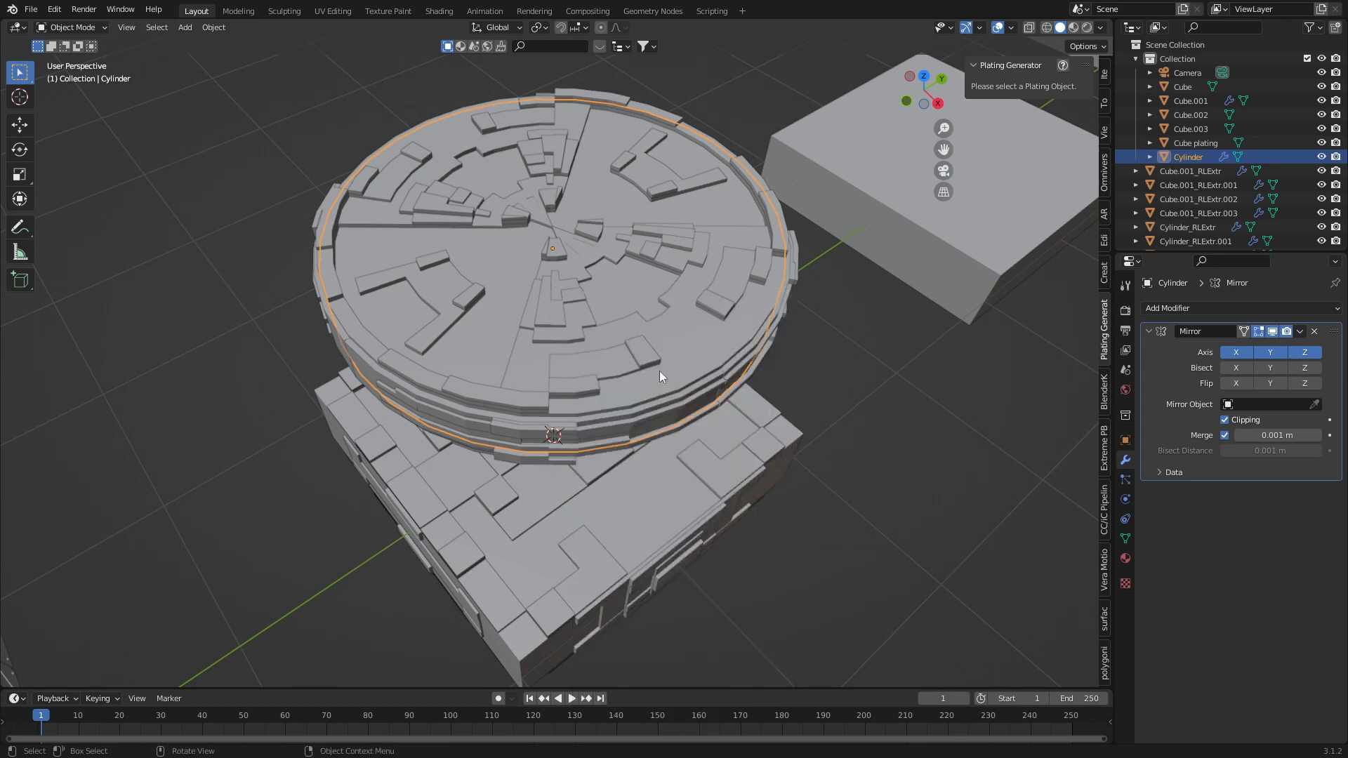
- Set the first loop's seed to 6 in the cylinder's Random Loop Extrude
{"action": "middle_click_drag", "start_coordinate": [660, 373], "coordinate": [564, 362], "text": "shift"}
{"action": "scroll", "coordinate": [575, 366], "scroll_direction": "down", "scroll_amount": 2}
{"action": "key", "text": "F9"}
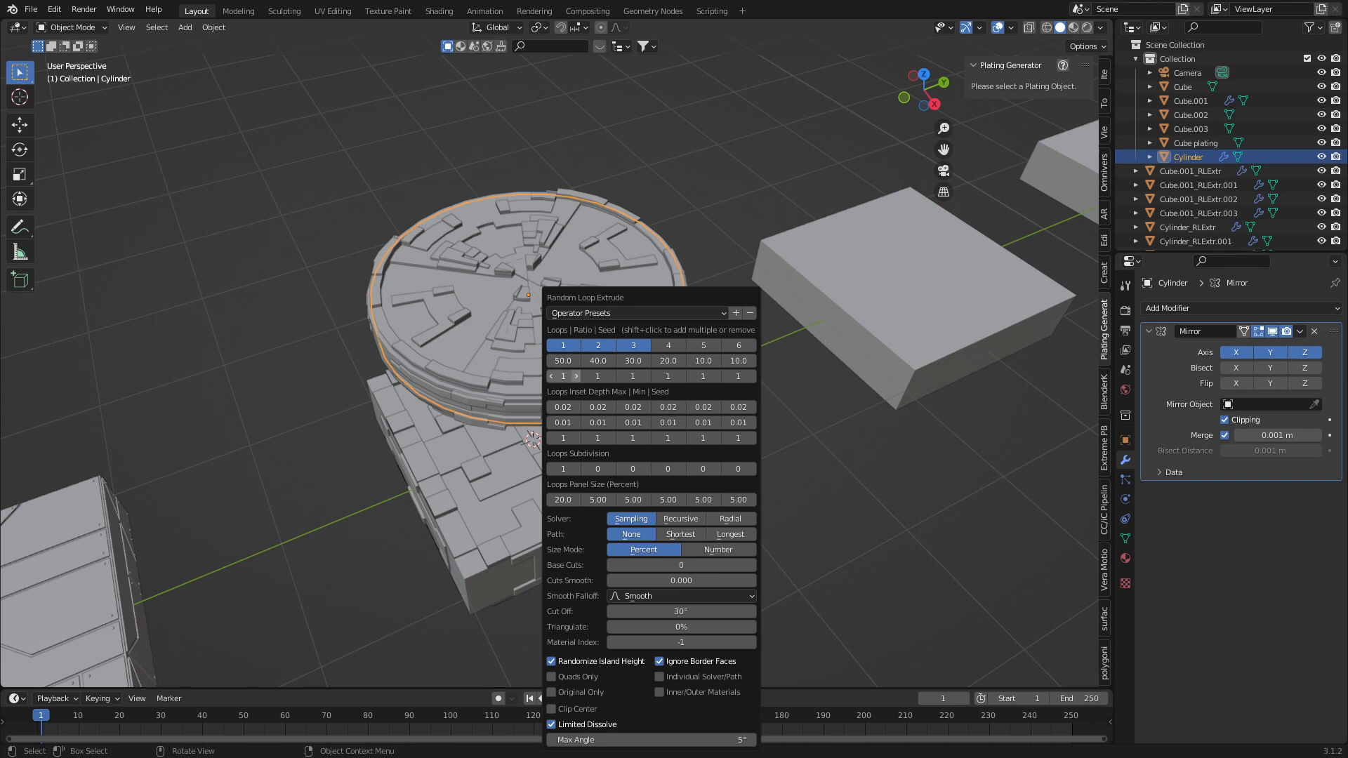
{"action": "left_click", "coordinate": [575, 376]}
{"action": "left_click", "coordinate": [576, 375]}
{"action": "left_click", "coordinate": [576, 376]}
{"action": "left_click", "coordinate": [576, 375]}
{"action": "left_click", "coordinate": [576, 375]}
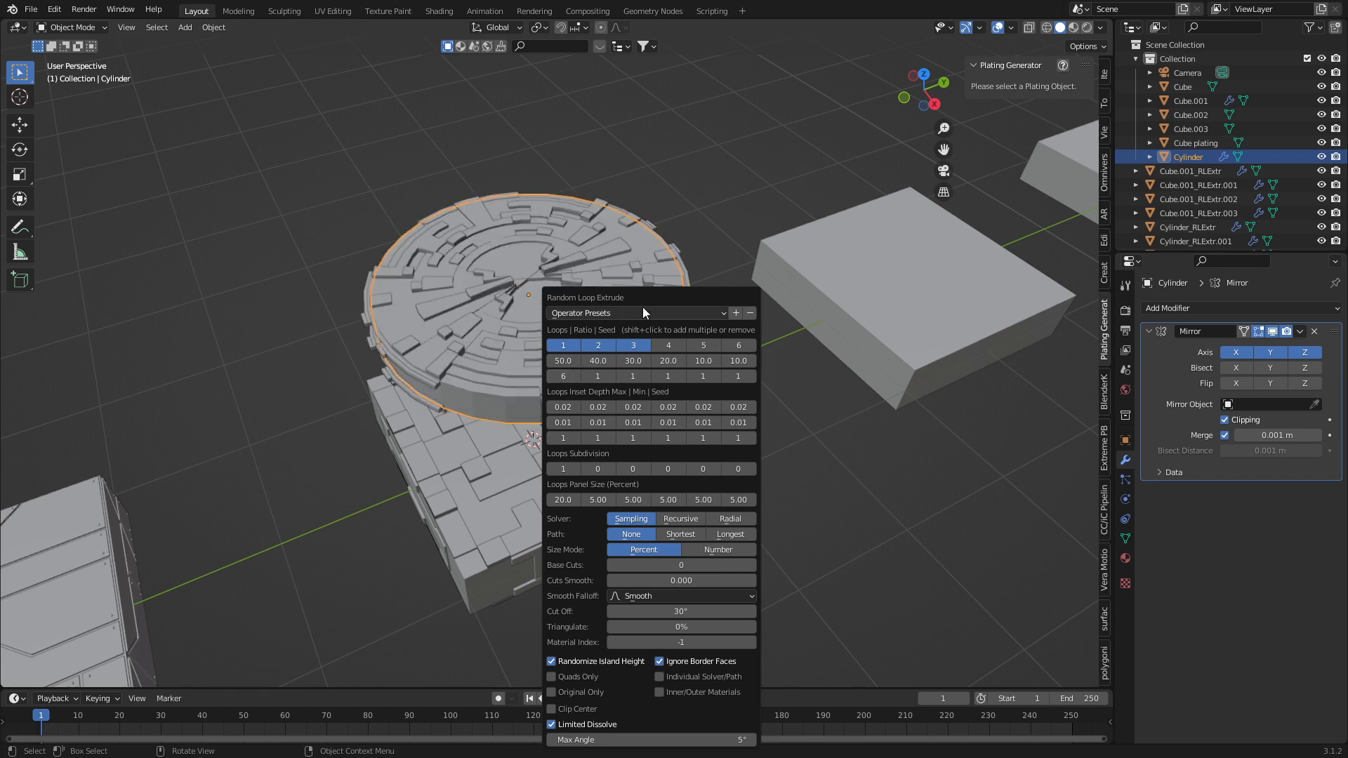
{"action": "left_click_drag", "start_coordinate": [644, 294], "coordinate": [853, 215]}
{"action": "left_click", "coordinate": [819, 298]}
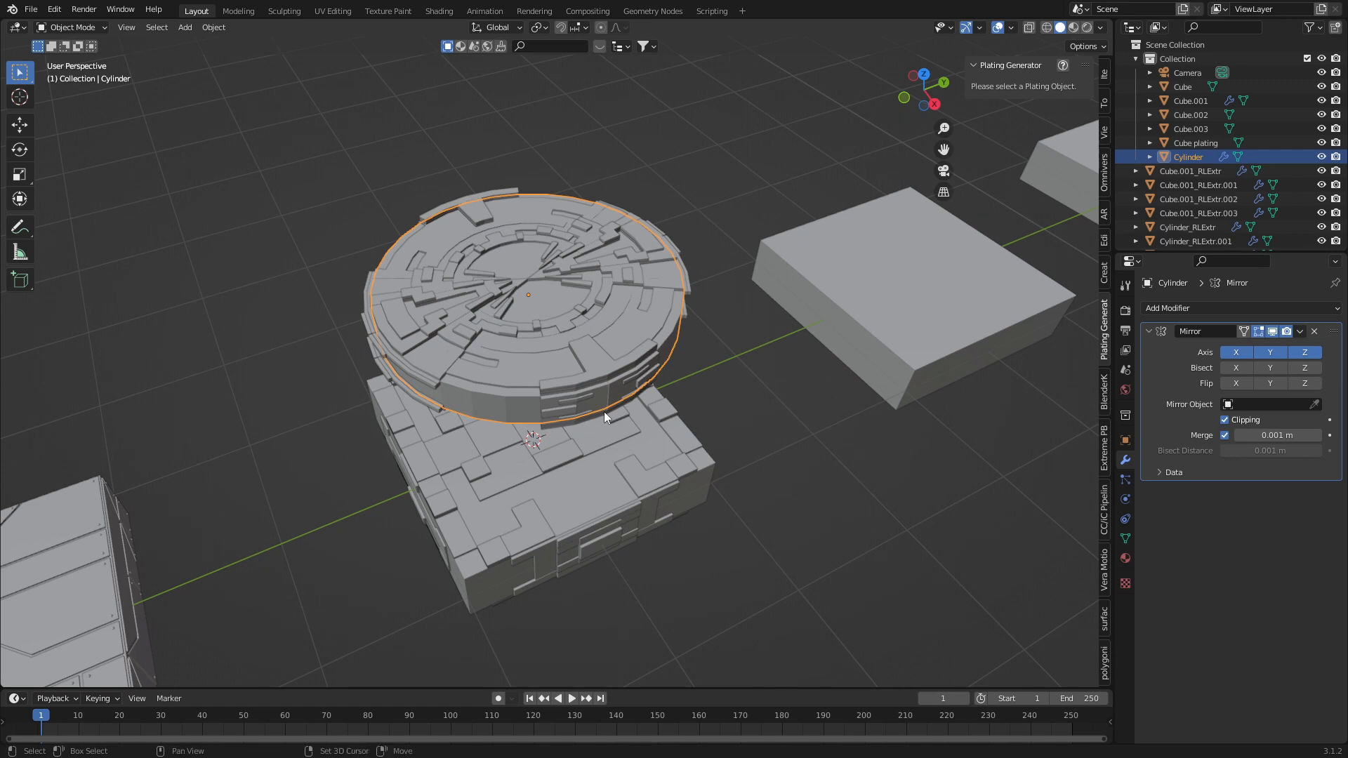
- Apply Random Panels to the cylinder with a panel size of 10%
{"action": "key", "text": "shift+alt+f"}
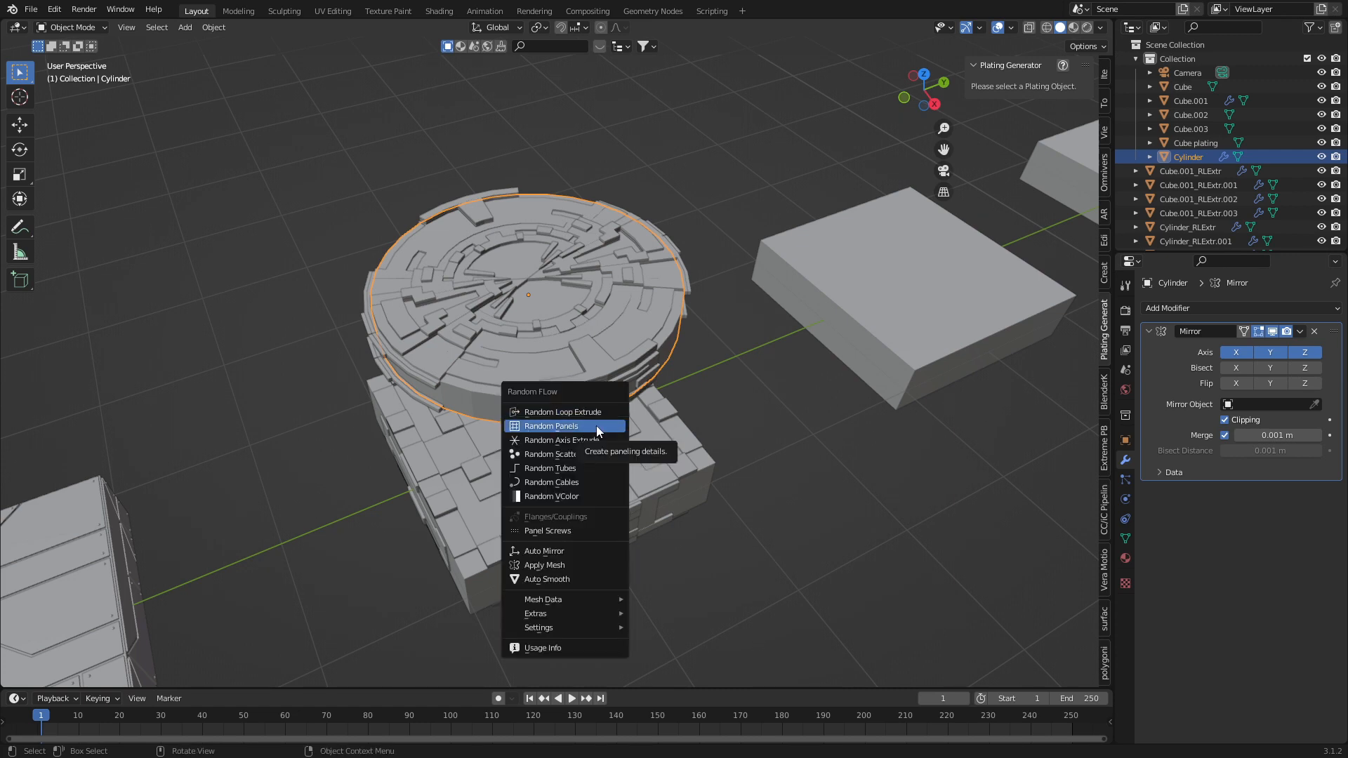
{"action": "left_click", "coordinate": [596, 426]}
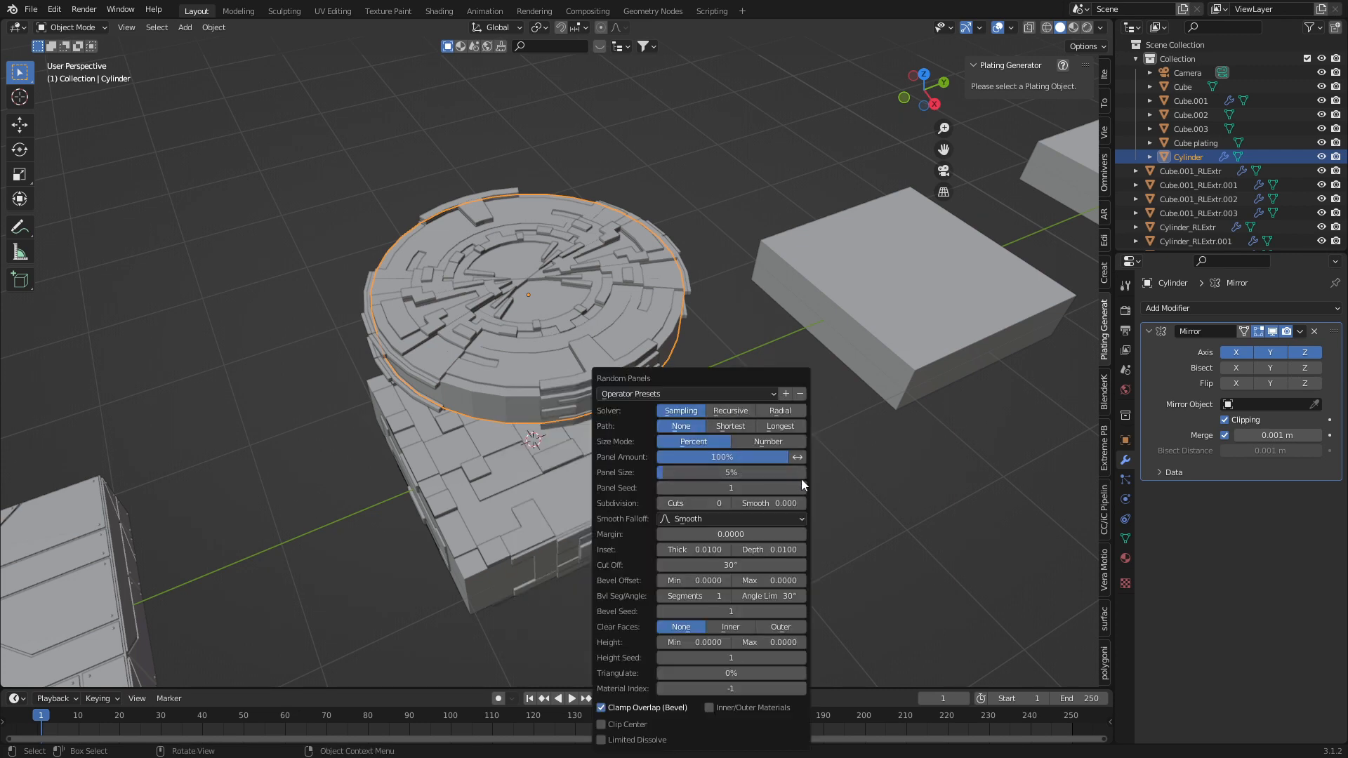
{"action": "left_click", "coordinate": [768, 473]}
{"action": "type", "text": "10"}
{"action": "key", "text": "Return"}
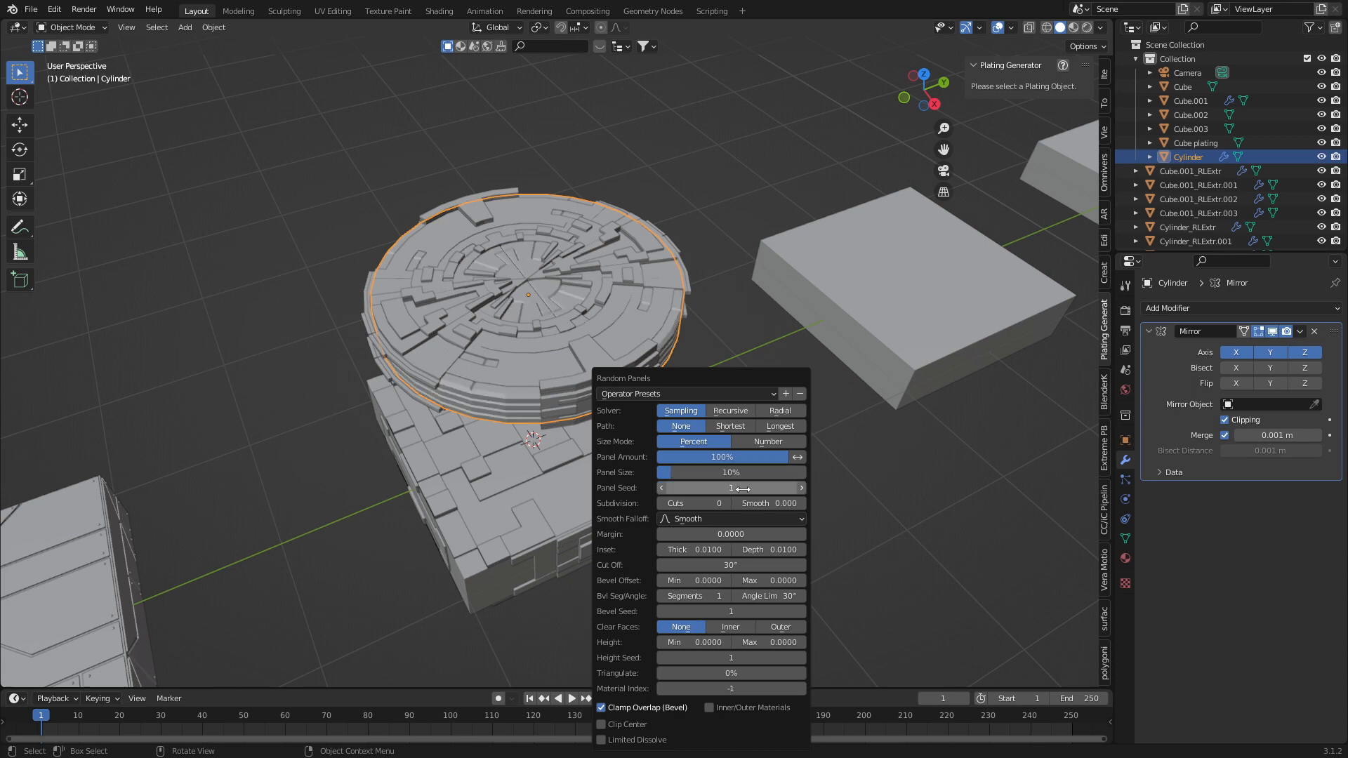
{"action": "mouse_move", "coordinate": [563, 457]}
{"action": "middle_mouse_down"}
{"action": "mouse_move", "coordinate": [609, 391]}
{"action": "mouse_move", "coordinate": [588, 465]}
{"action": "mouse_move", "coordinate": [536, 462]}
{"action": "middle_mouse_up"}
{"action": "scroll", "coordinate": [608, 391], "scroll_direction": "up", "scroll_amount": 3}
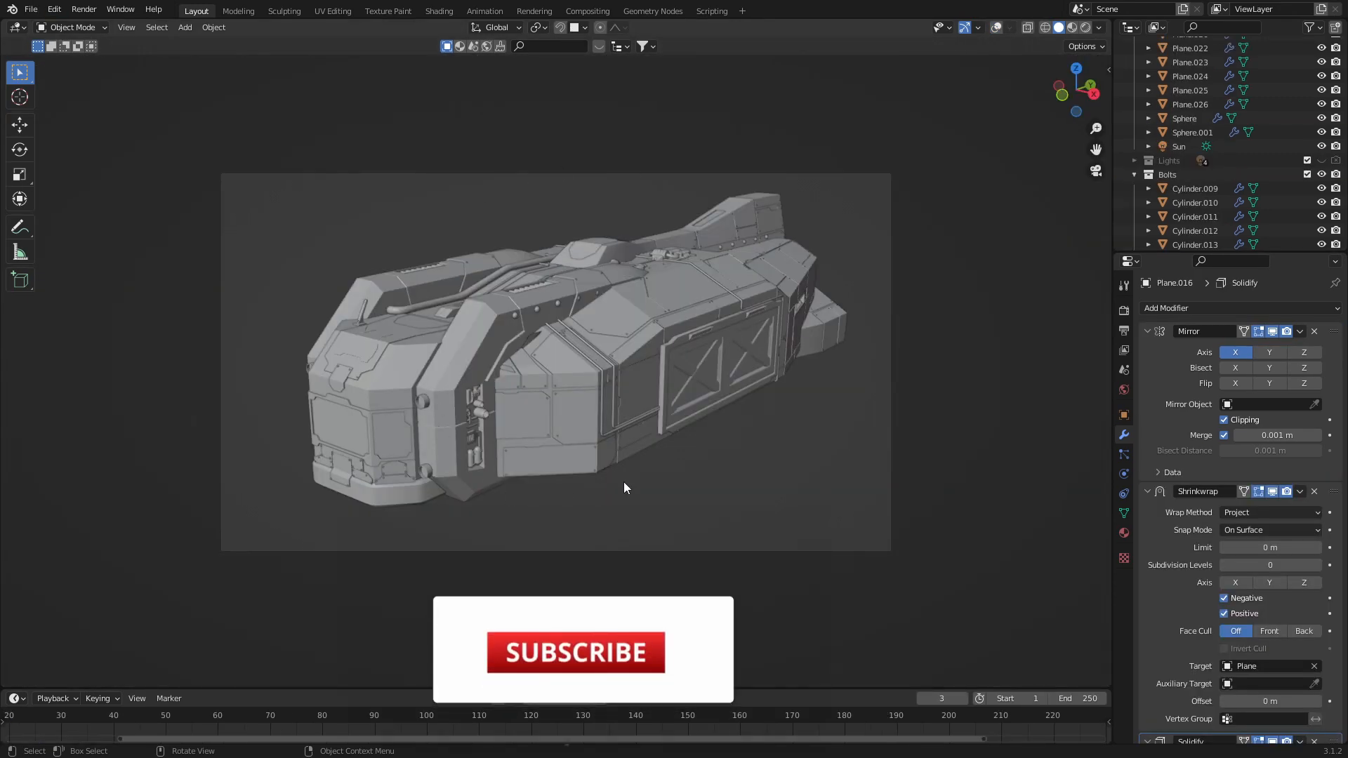
{"action": "middle_click_drag", "start_coordinate": [658, 490], "coordinate": [583, 494]}
{"action": "middle_click_drag", "start_coordinate": [570, 542], "coordinate": [923, 545]}
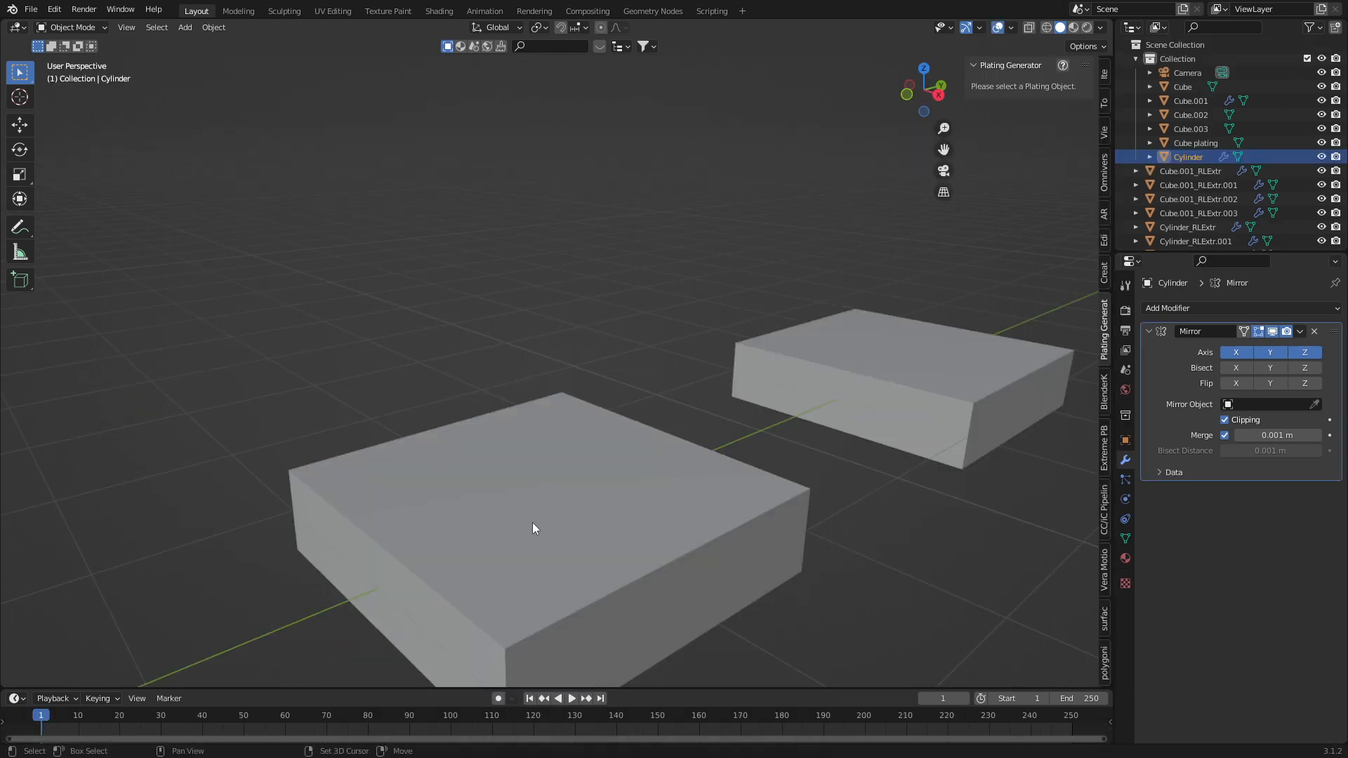
- Select Cube.002 and look up the Discombobulator add-on's details in the add-on preferences
{"action": "middle_click_drag", "start_coordinate": [536, 526], "coordinate": [575, 467]}
{"action": "left_click", "coordinate": [577, 477]}
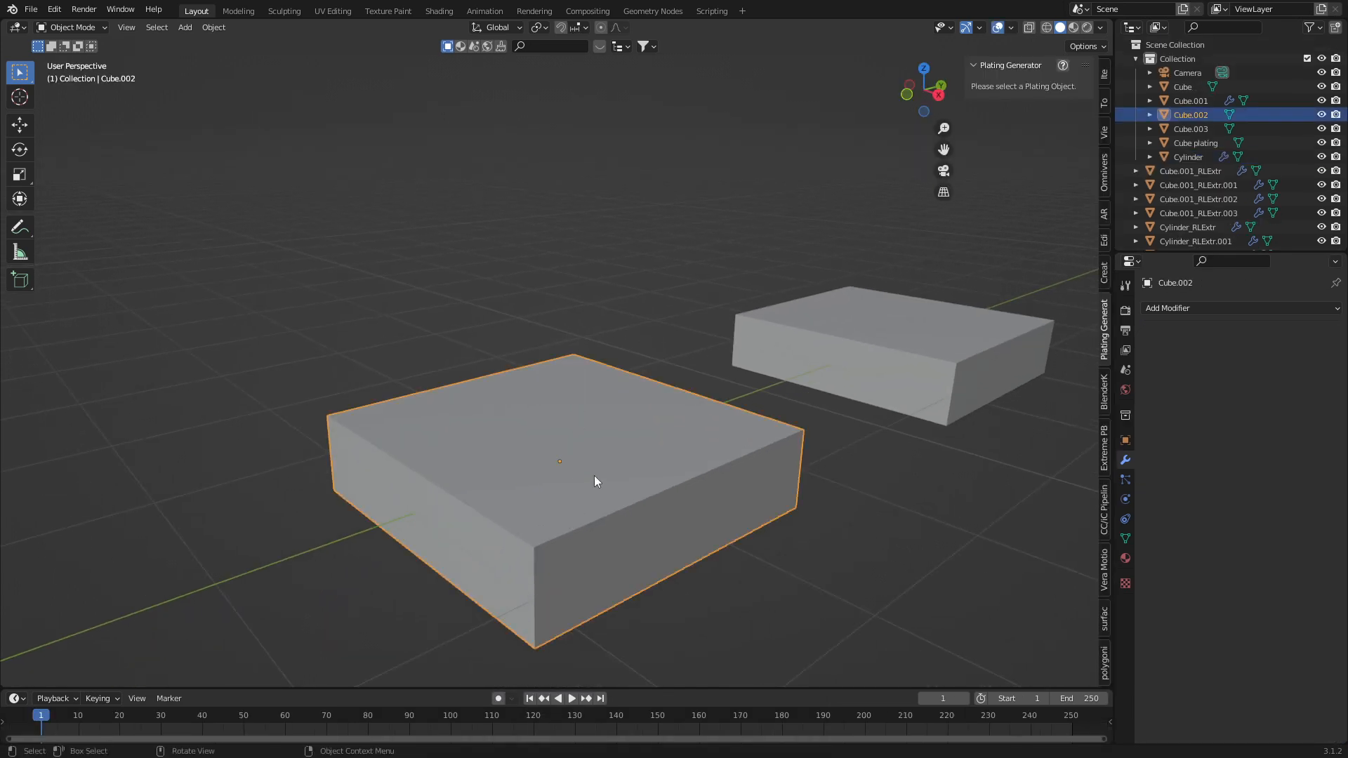
{"action": "left_click", "coordinate": [54, 9]}
{"action": "left_click", "coordinate": [145, 191]}
{"action": "left_click", "coordinate": [414, 56]}
{"action": "type", "text": "dis"}
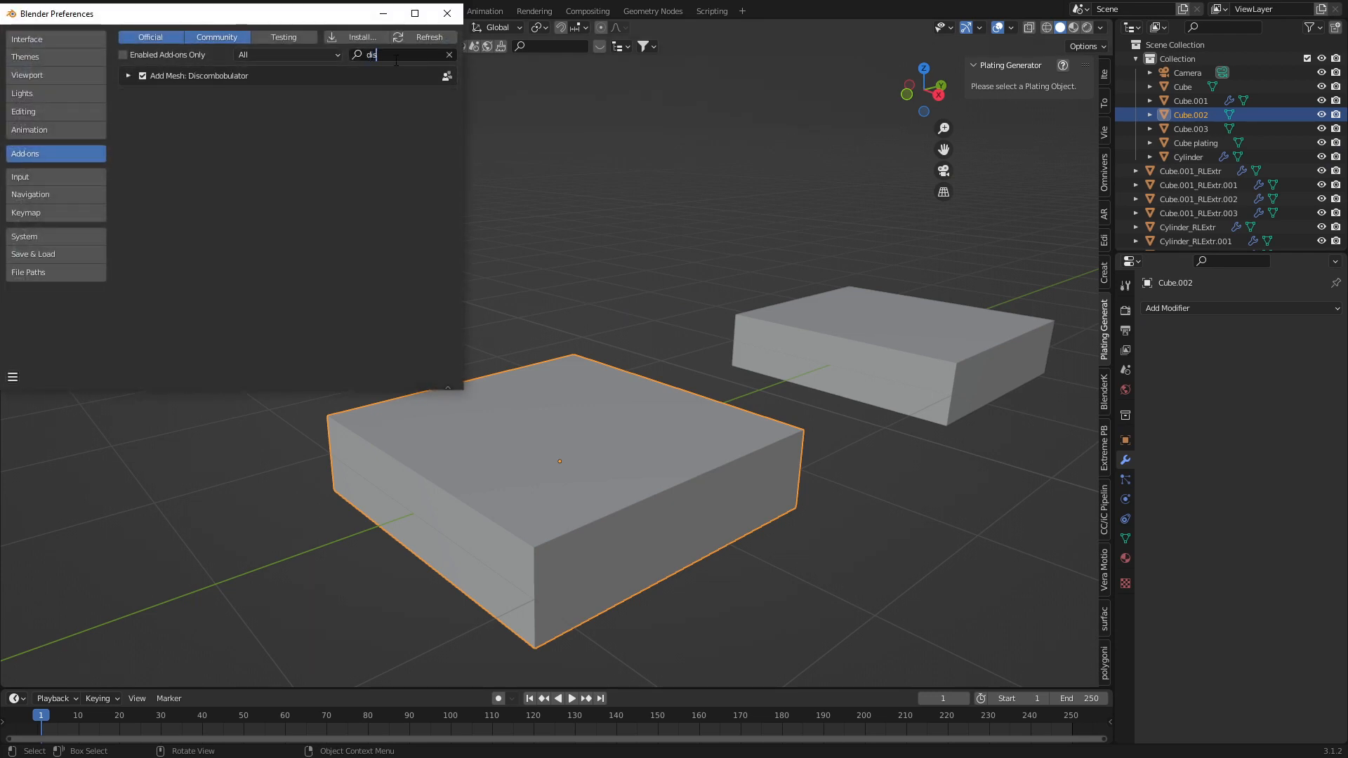
{"action": "left_click", "coordinate": [129, 75]}
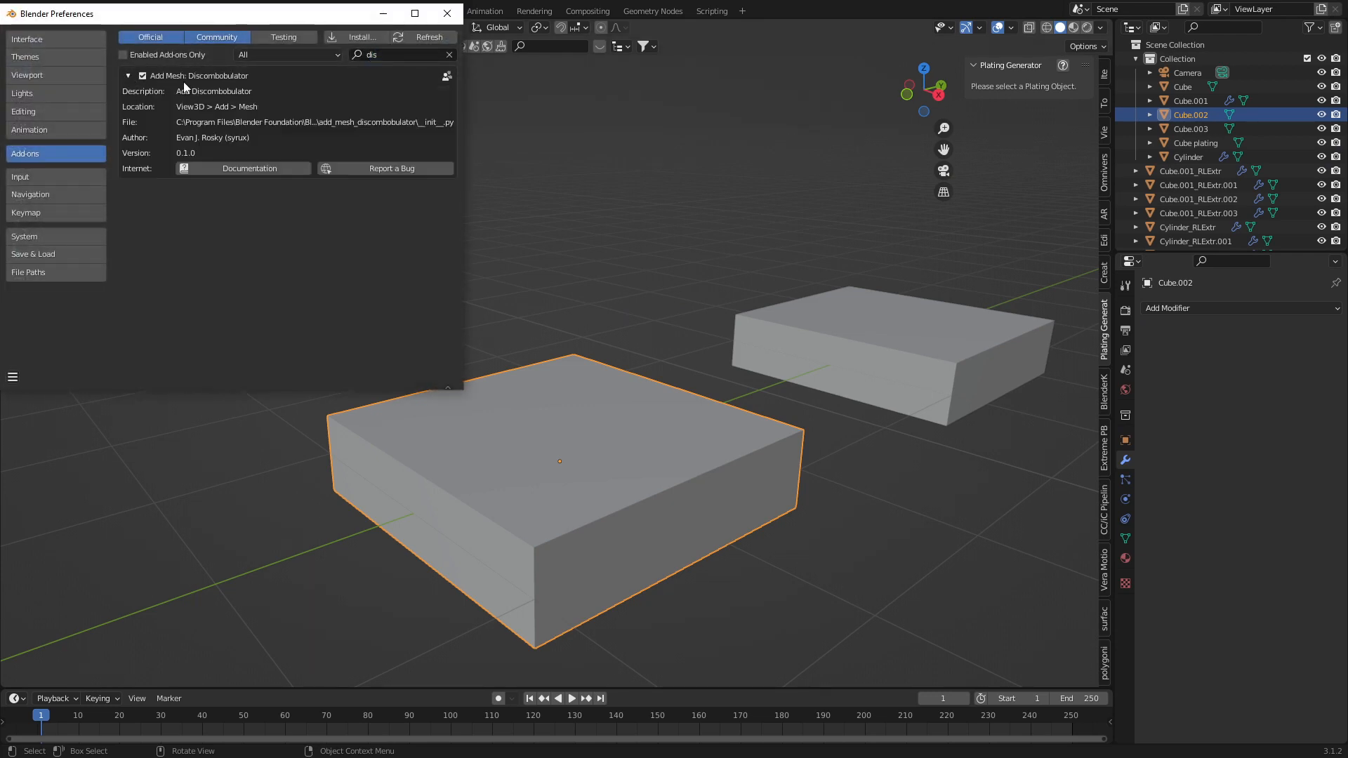
{"action": "left_click", "coordinate": [447, 13]}
- Run the Discombobulator on Cube.002 with a minimum protrusion height of 0.1
{"action": "key", "text": "KP_Decimal"}
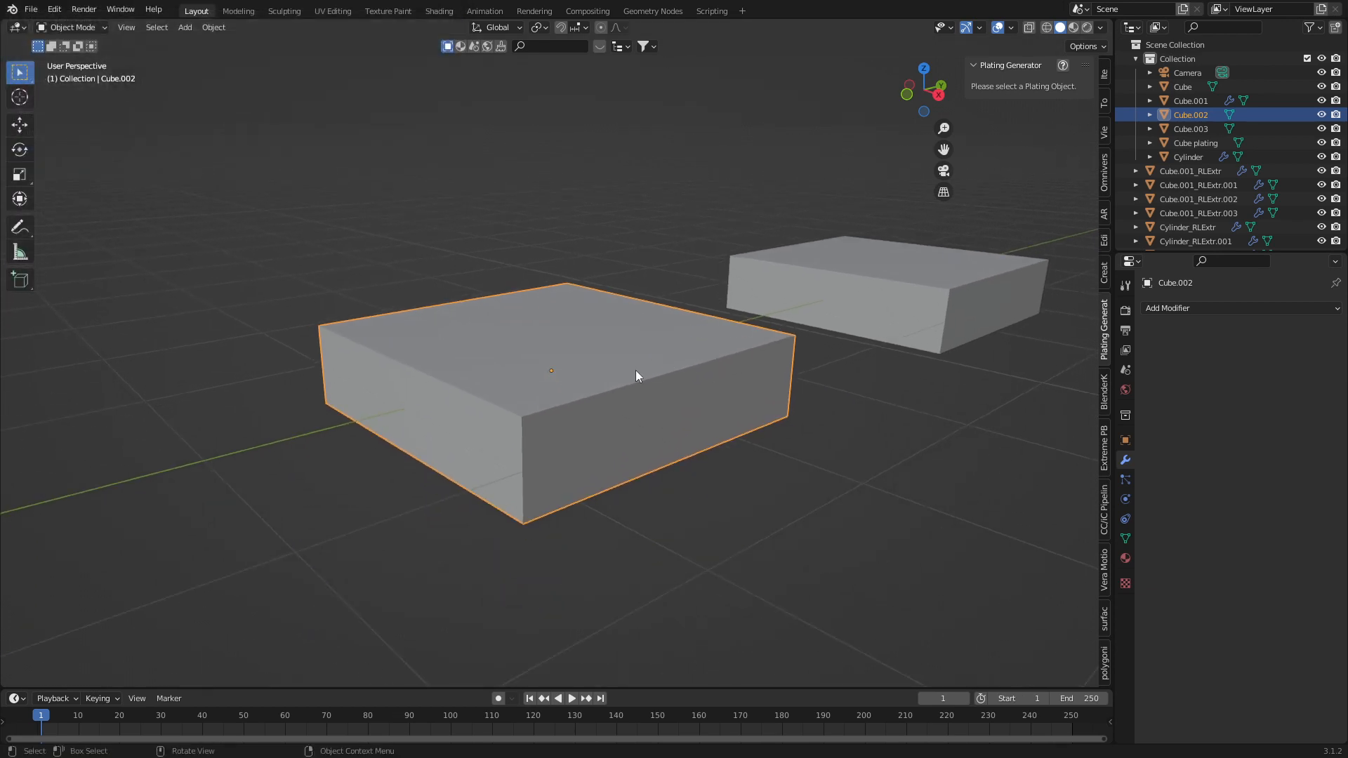
{"action": "key", "text": "F3"}
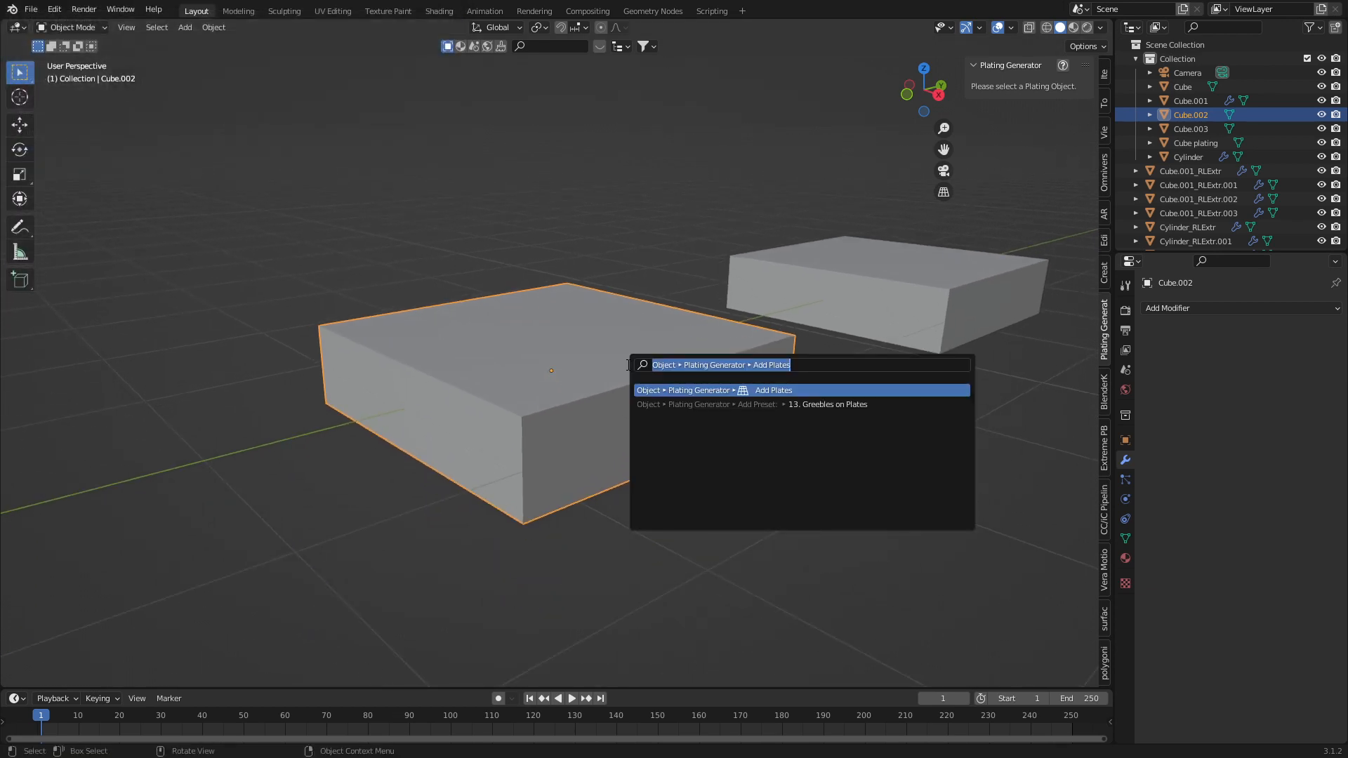
{"action": "type", "text": "dis"}
{"action": "key", "text": "Down"}
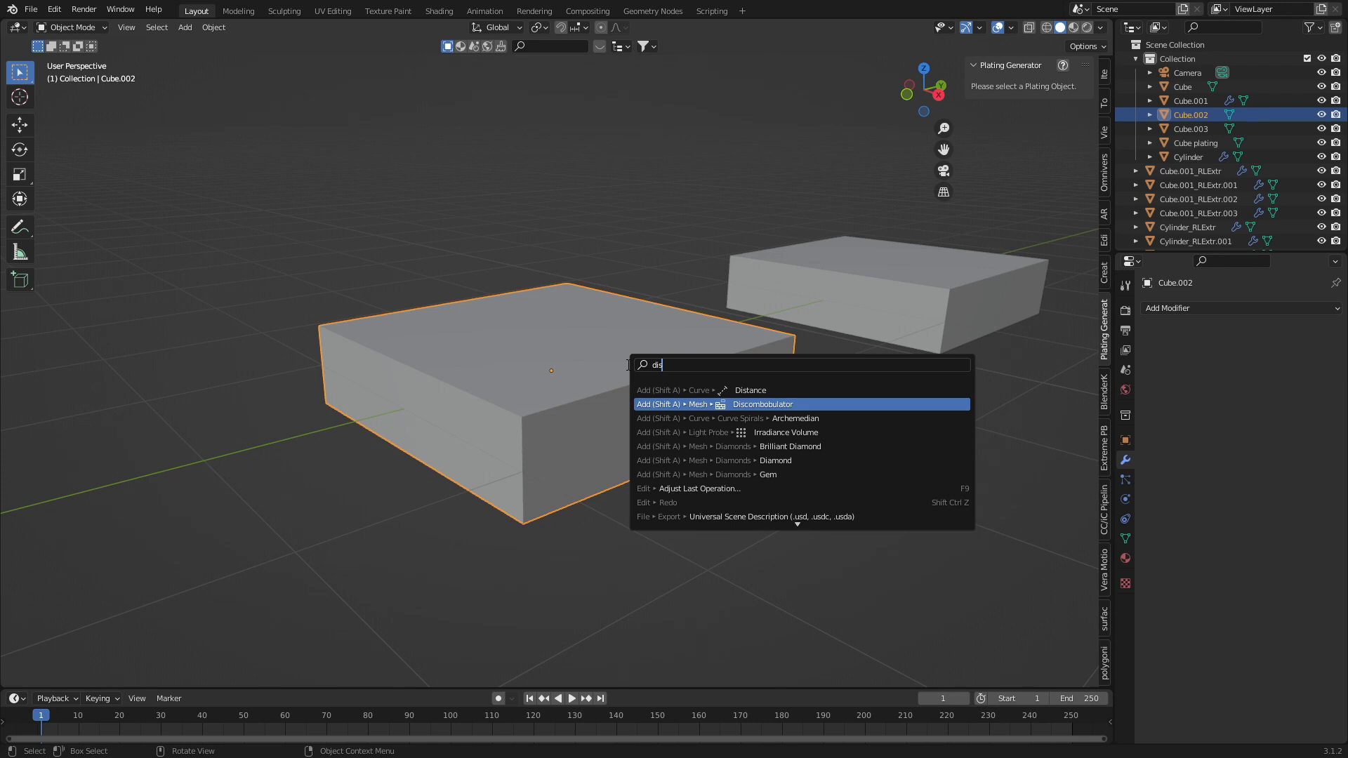
{"action": "key", "text": "Return"}
{"action": "left_click_drag", "start_coordinate": [630, 336], "coordinate": [823, 221]}
{"action": "left_click", "coordinate": [846, 296]}
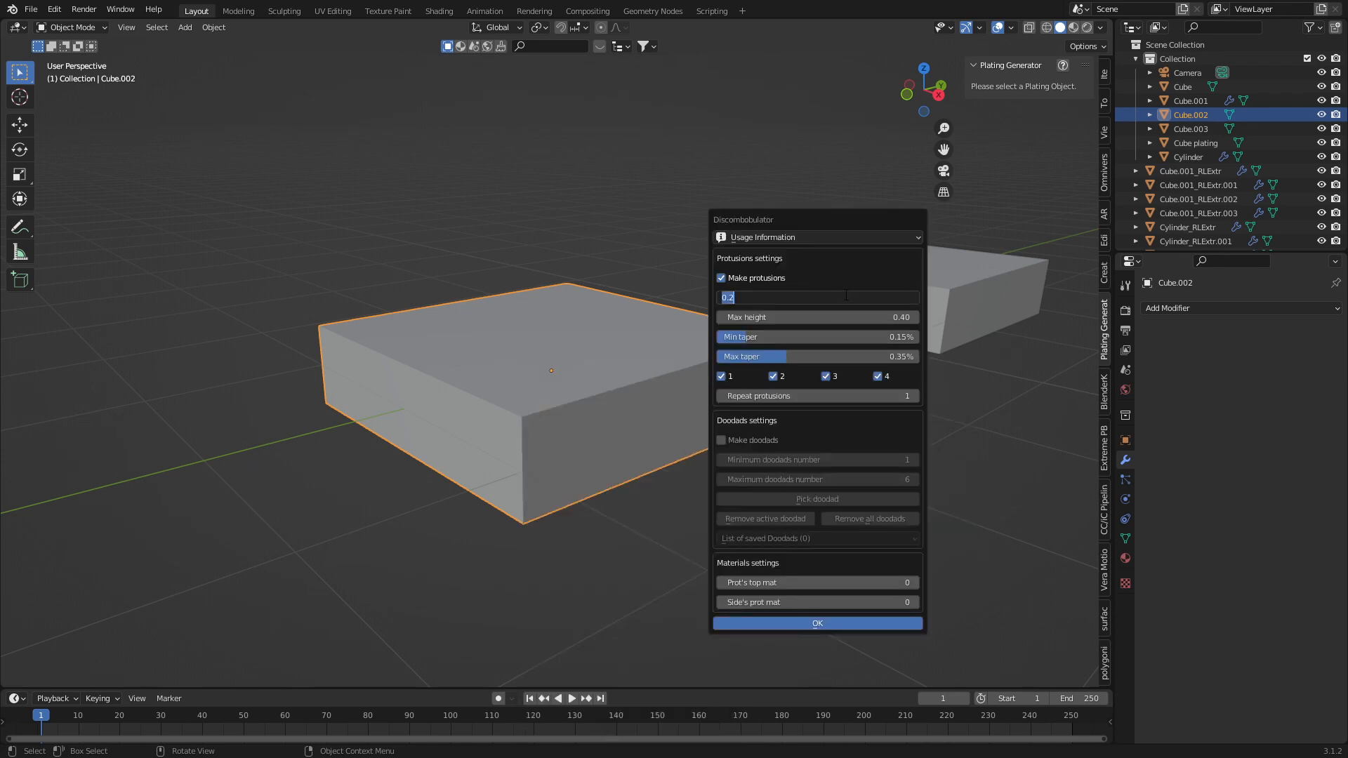
{"action": "type", "text": "0.1"}
{"action": "key", "text": "Return"}
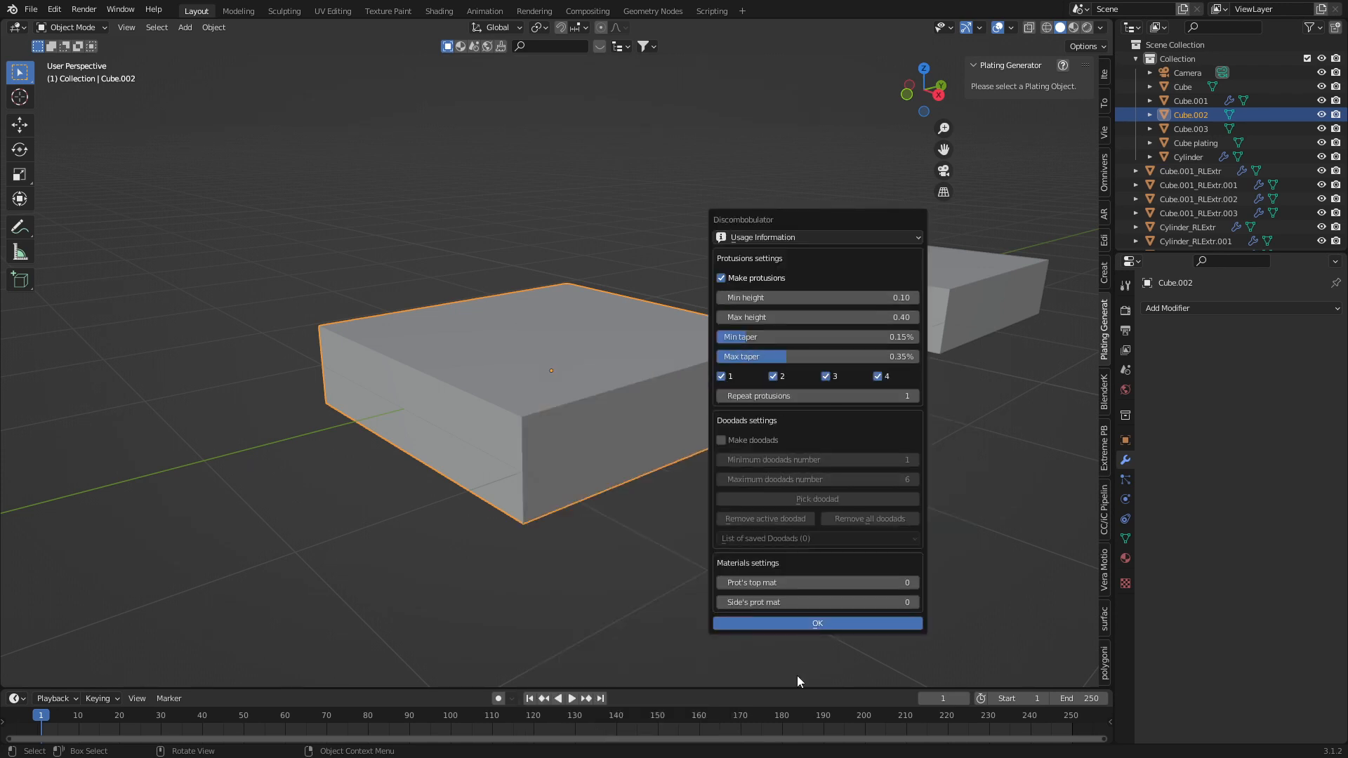
{"action": "left_click", "coordinate": [819, 625]}
{"action": "mouse_move", "coordinate": [601, 415]}
{"action": "middle_mouse_down"}
{"action": "mouse_move", "coordinate": [595, 486]}
{"action": "mouse_move", "coordinate": [566, 437]}
{"action": "mouse_move", "coordinate": [588, 412]}
{"action": "mouse_move", "coordinate": [609, 416]}
{"action": "middle_mouse_up"}
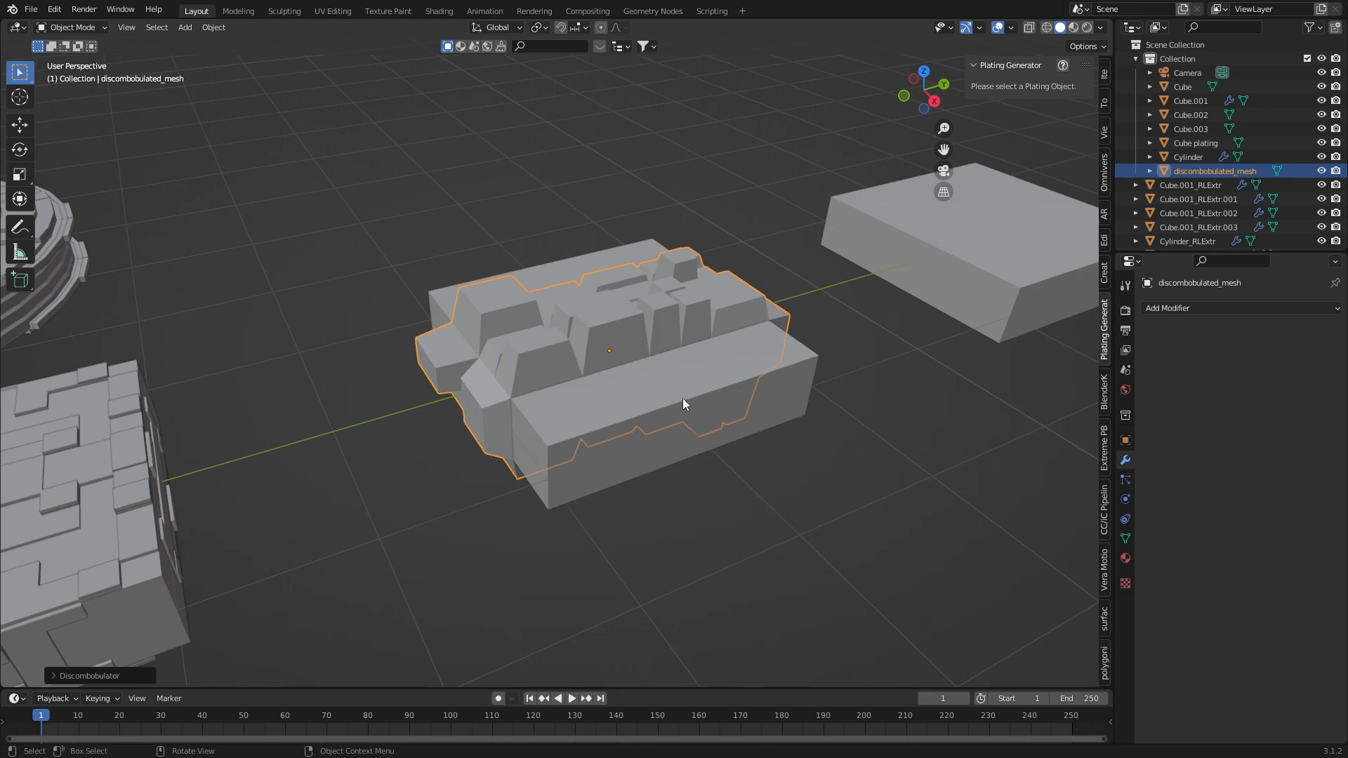
- Check Cube.002's mesh selection in Edit Mode and delete the discombobulated mesh
{"action": "left_click", "coordinate": [658, 469]}
{"action": "key", "text": "Tab"}
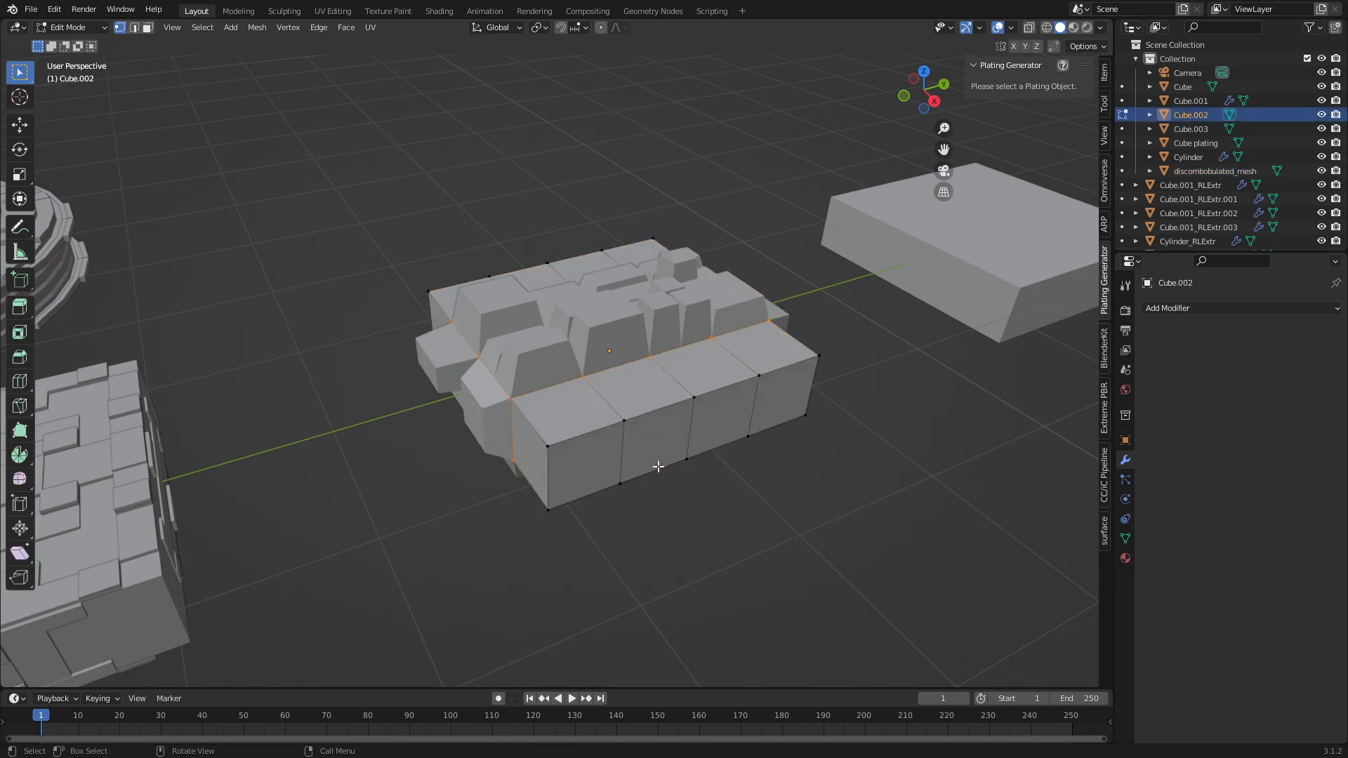
{"action": "key", "text": "Tab"}
{"action": "left_click", "coordinate": [618, 342]}
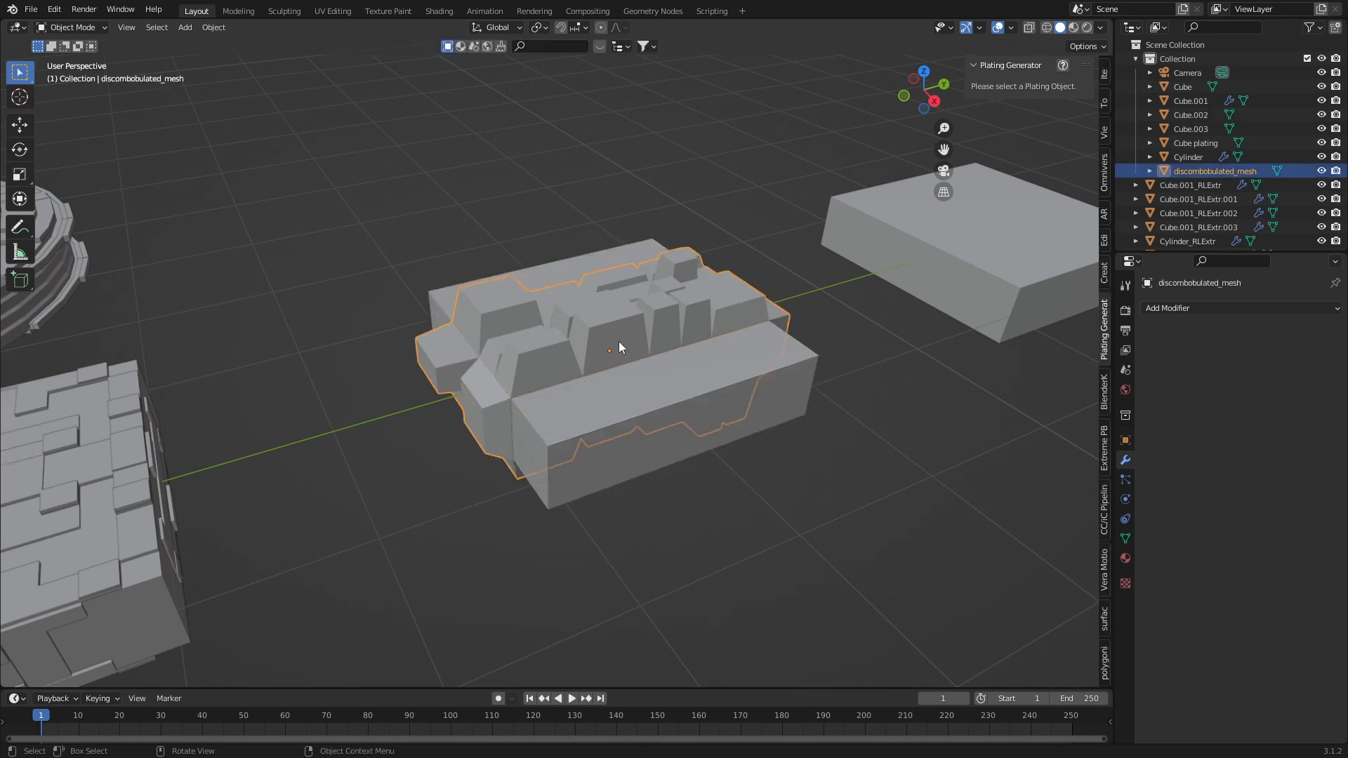
{"action": "key", "text": "Delete"}
- Select all of Cube.002's mesh in Edit Mode and run the Discombobulator on it from Object Mode
{"action": "left_click", "coordinate": [625, 364]}
{"action": "key", "text": "Tab"}
{"action": "key", "text": "a"}
{"action": "key", "text": "Tab"}
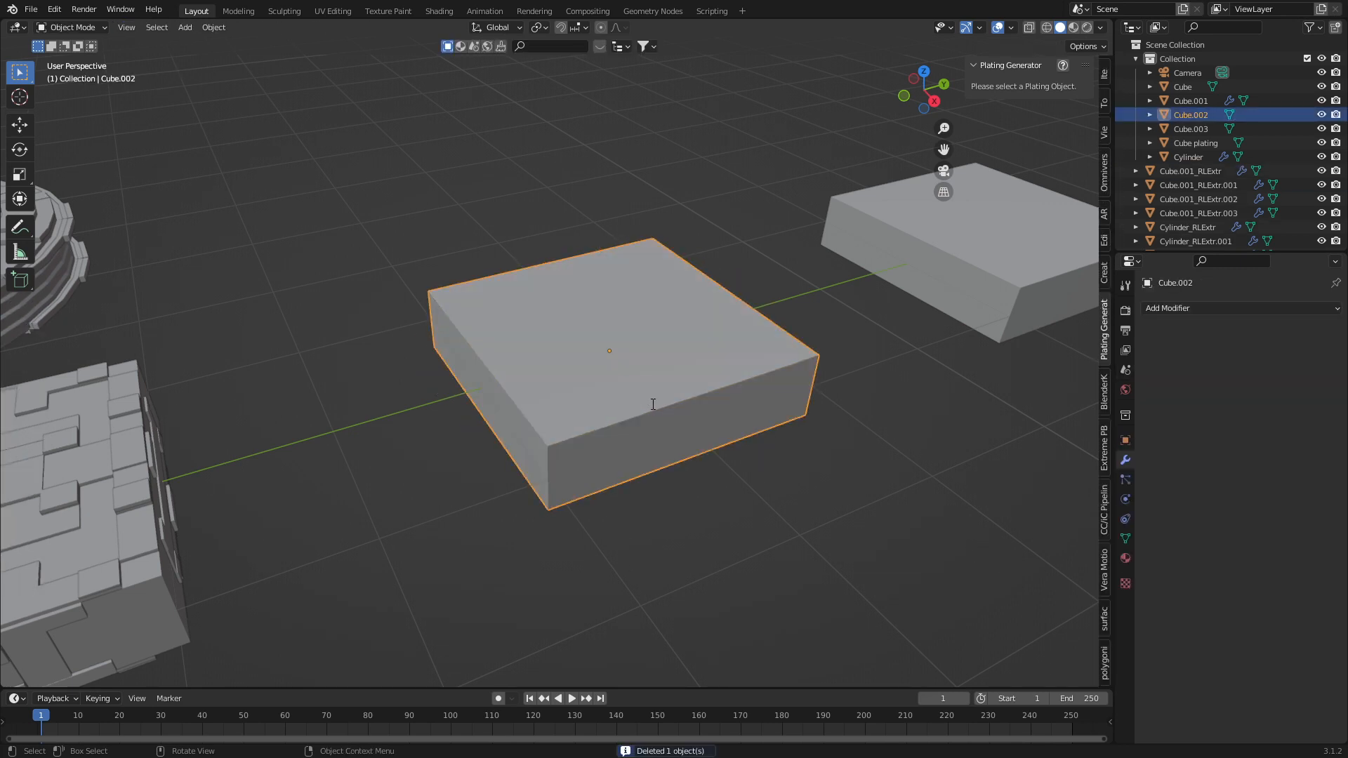
{"action": "key", "text": "F3"}
{"action": "key", "text": "Return"}
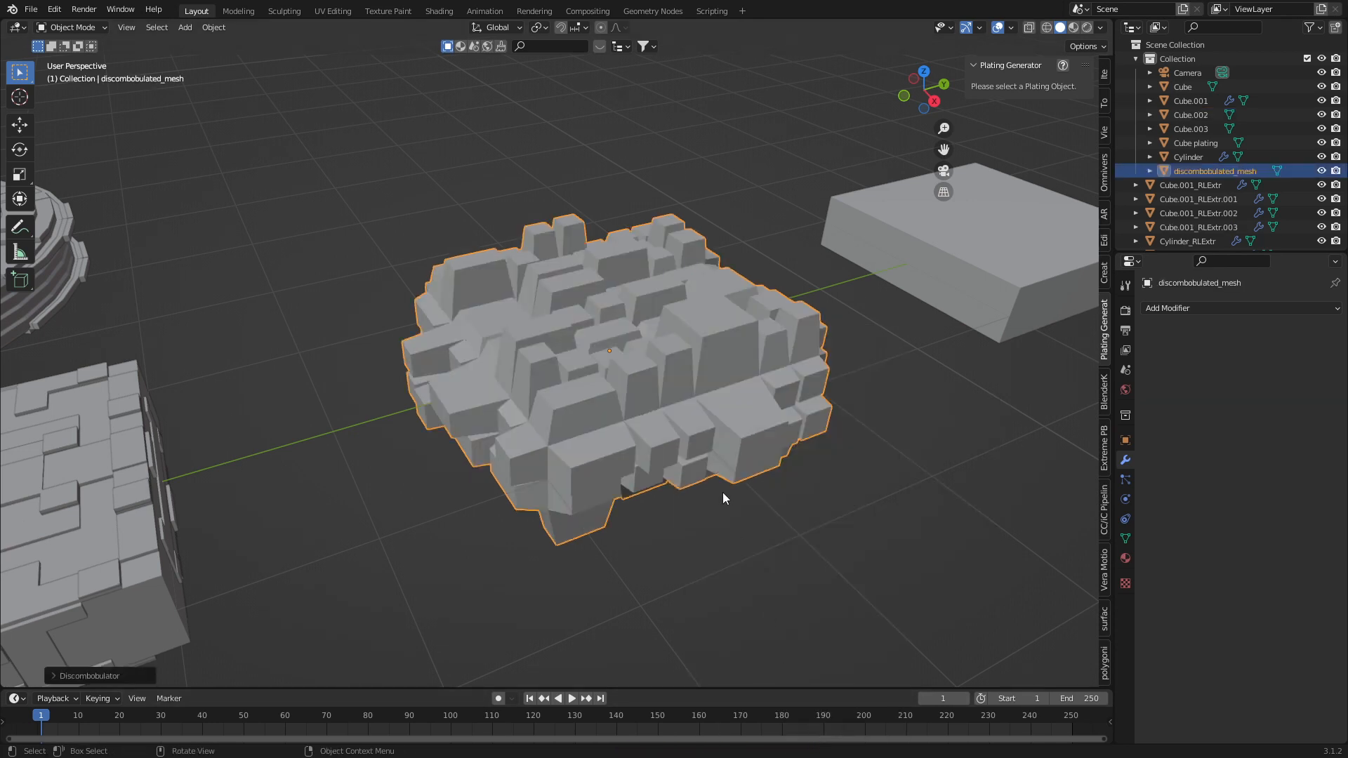
- Set the Discombobulator's minimum protrusion height to 0.02 and its maximum height to 0.04
{"action": "key", "text": "F9"}
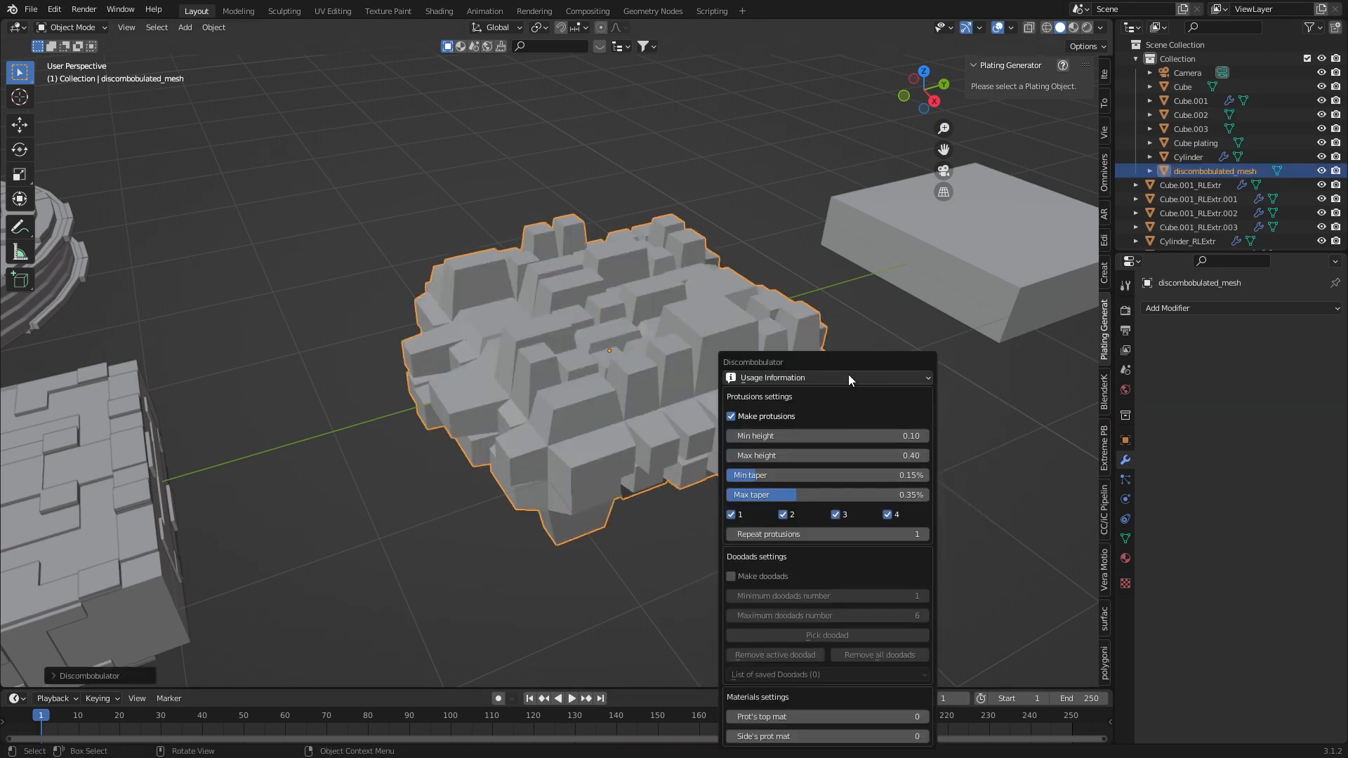
{"action": "left_click_drag", "start_coordinate": [849, 366], "coordinate": [890, 320]}
{"action": "left_click", "coordinate": [918, 391]}
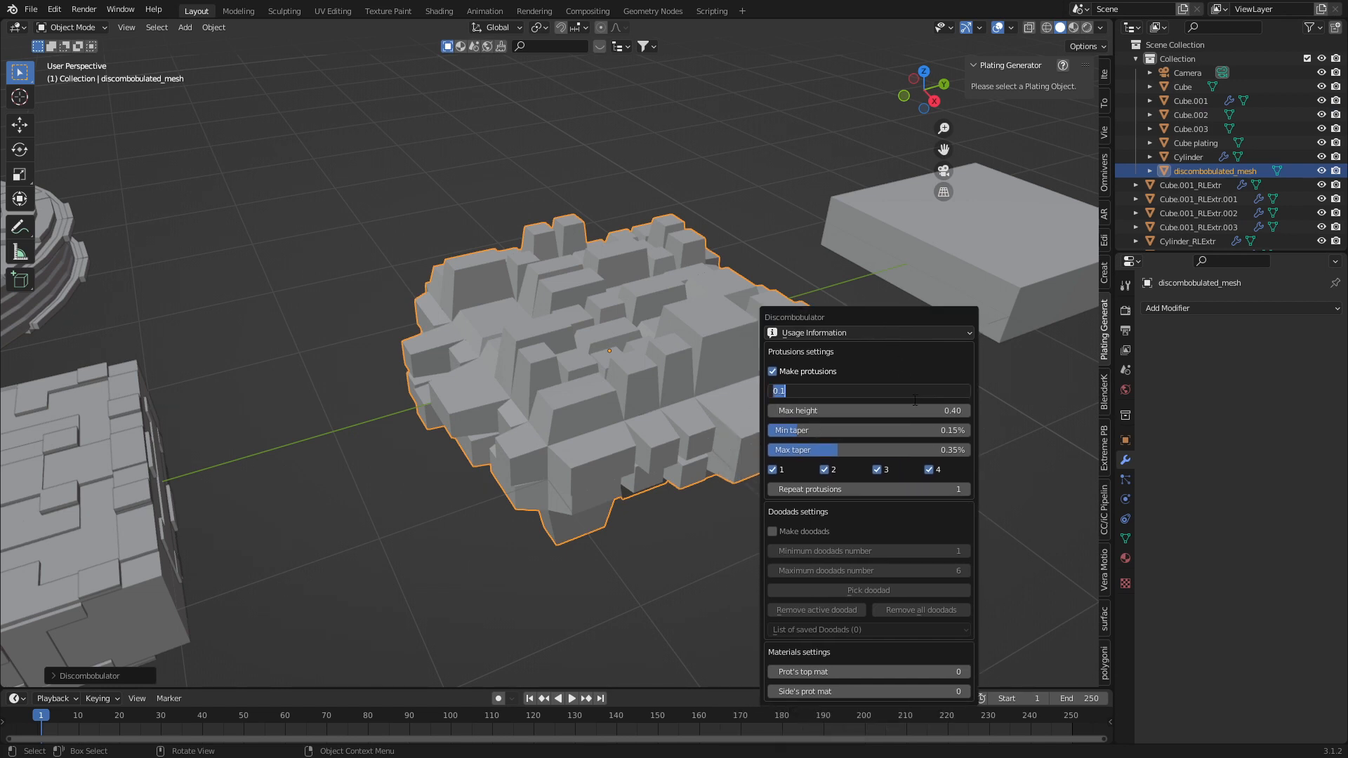
{"action": "key", "text": "Return"}
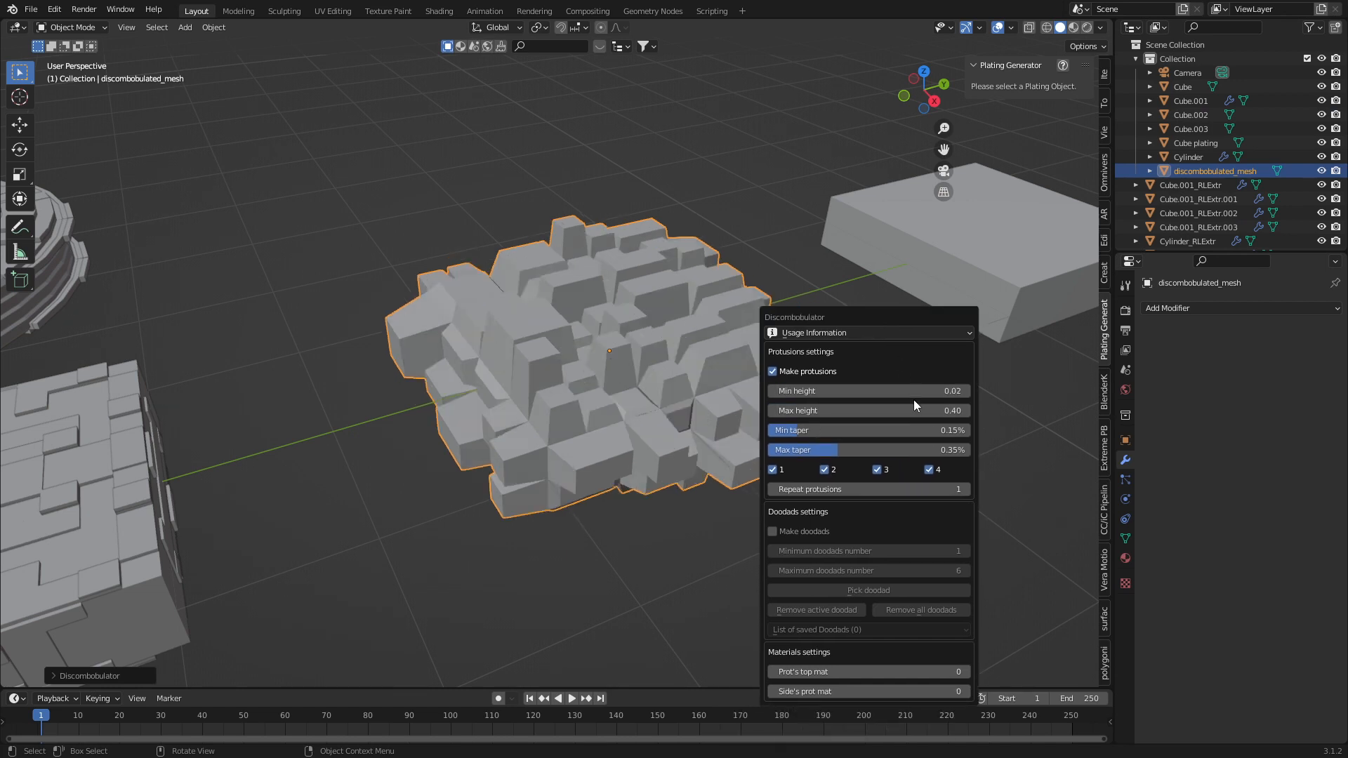
{"action": "left_click", "coordinate": [906, 410]}
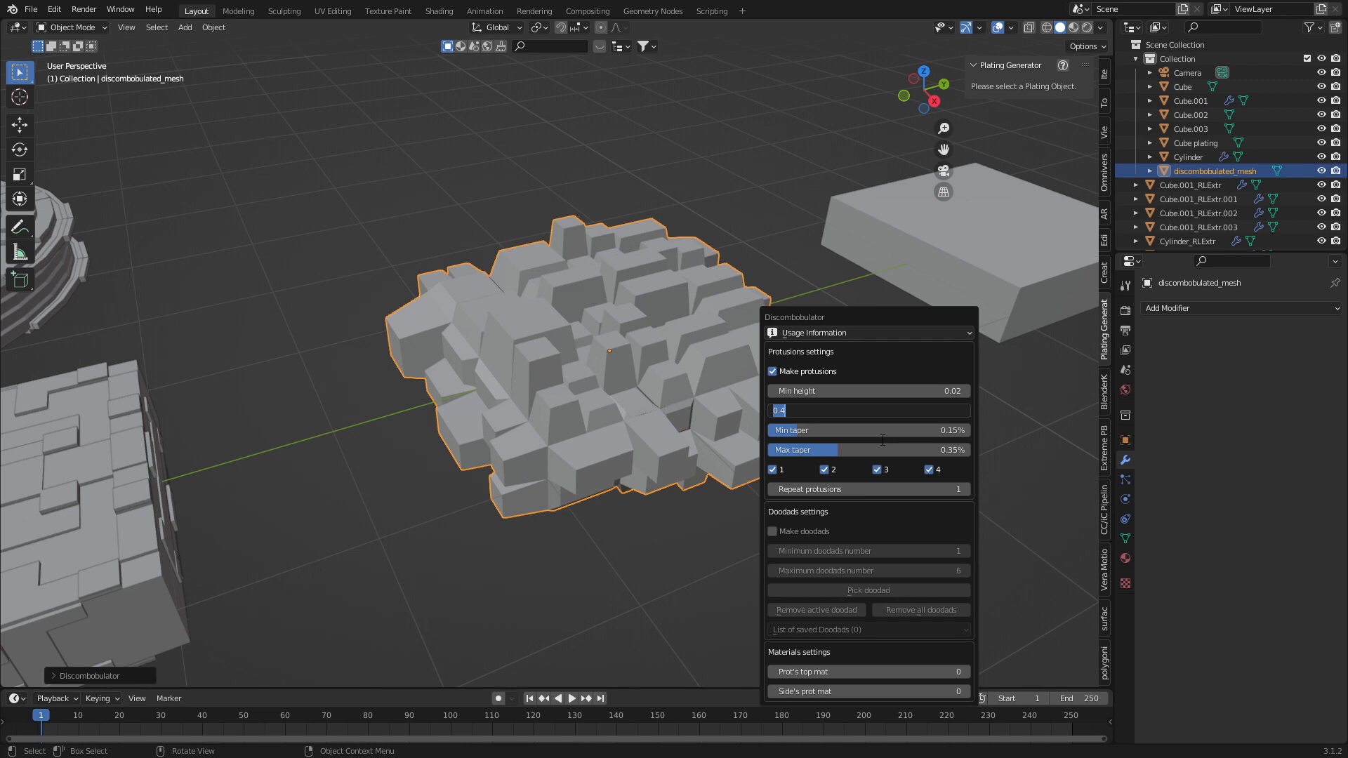
{"action": "type", "text": ".04"}
{"action": "key", "text": "Return"}
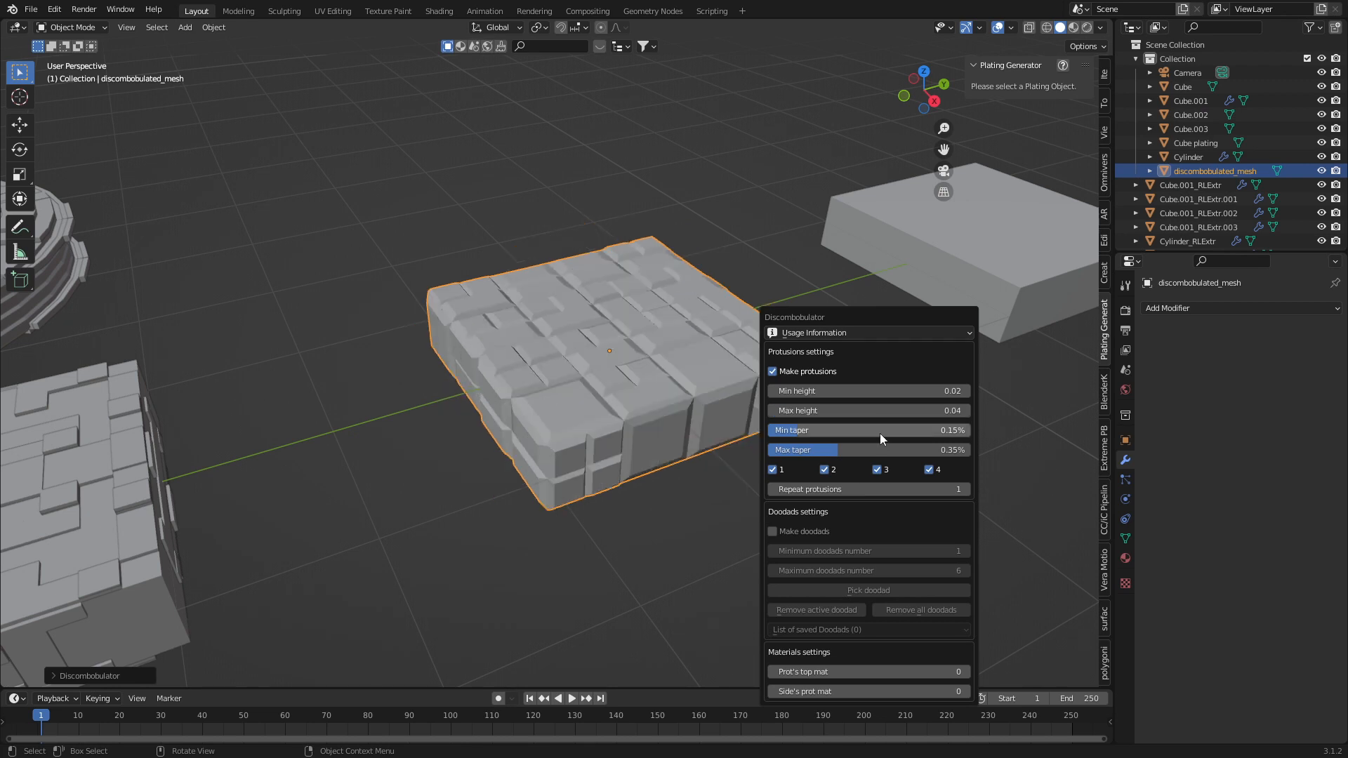
- Set the Discombobulator's minimum taper to 0.01% and its maximum taper to 0.02%
{"action": "left_click", "coordinate": [875, 430]}
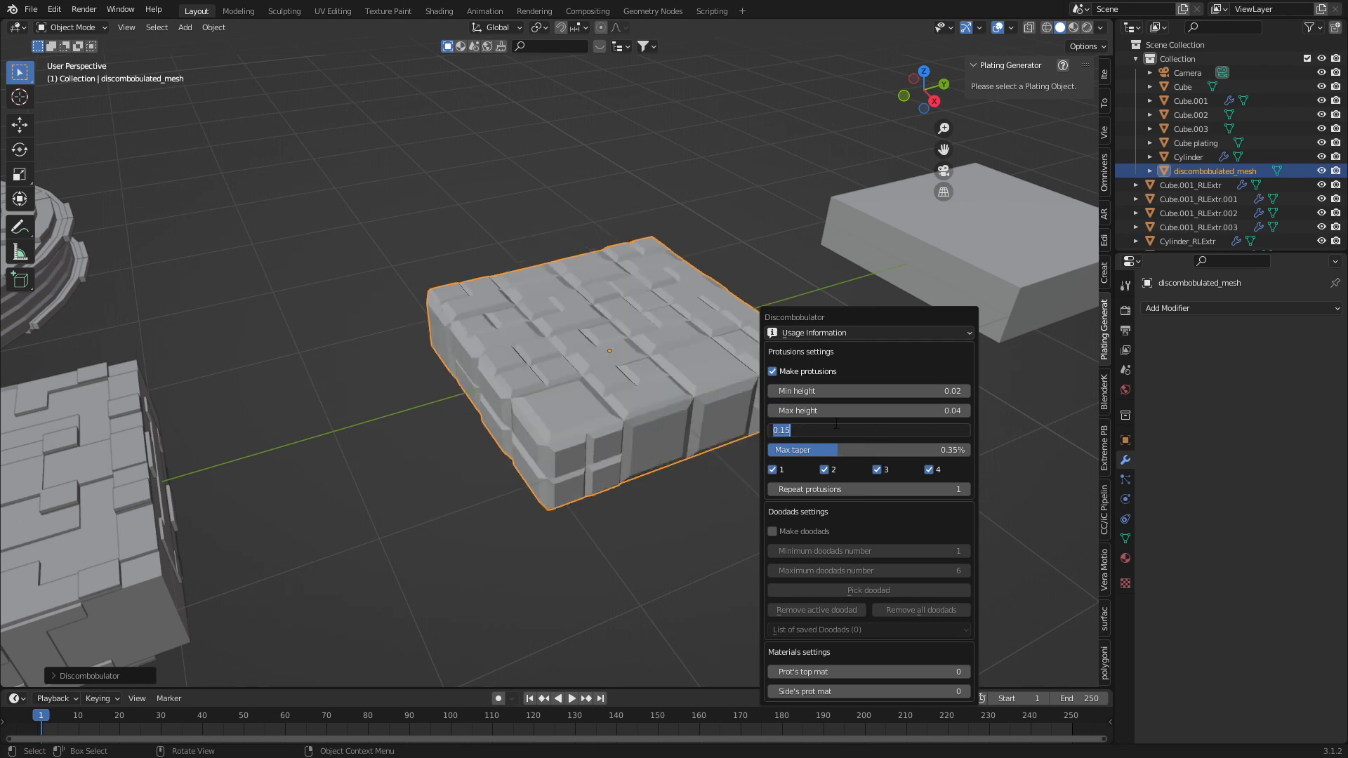
{"action": "type", "text": ".01"}
{"action": "key", "text": "Return"}
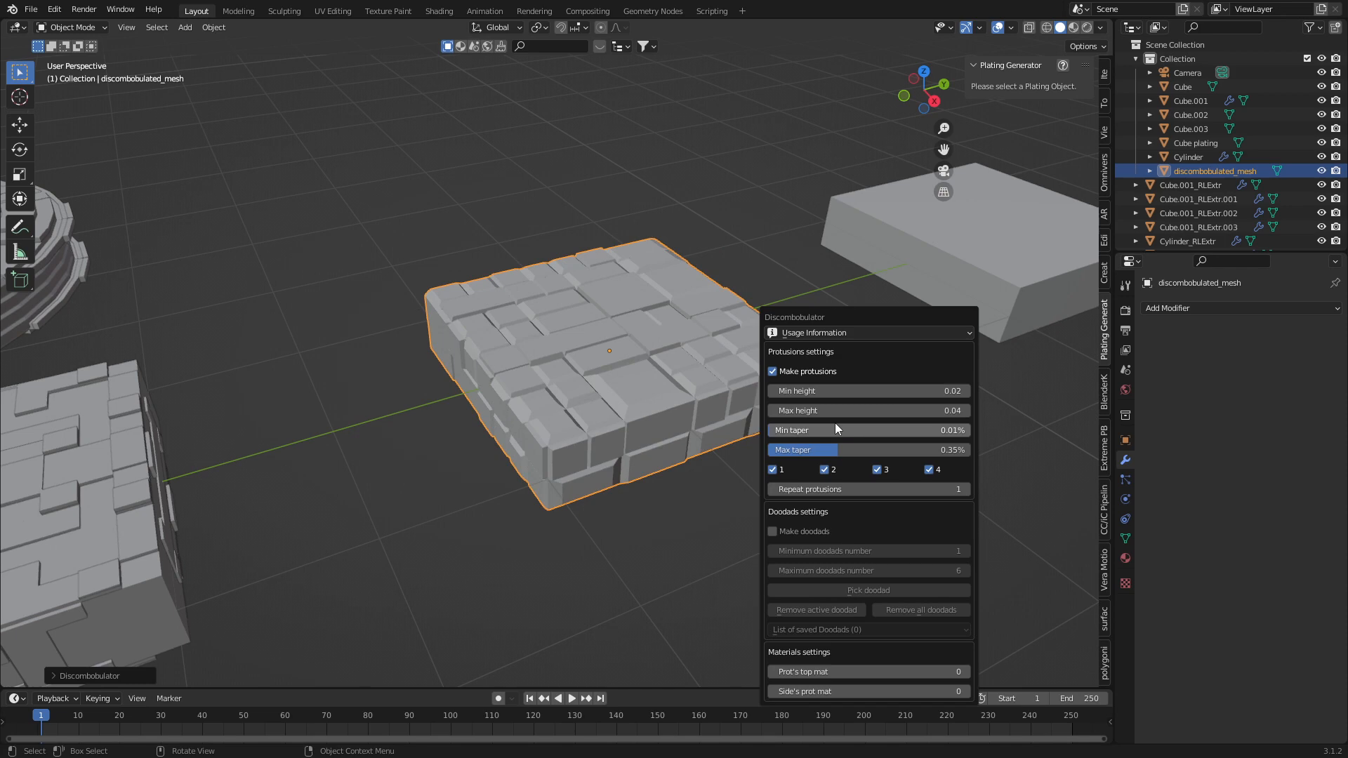
{"action": "left_click", "coordinate": [893, 450]}
{"action": "type", "text": ".02"}
{"action": "key", "text": "Return"}
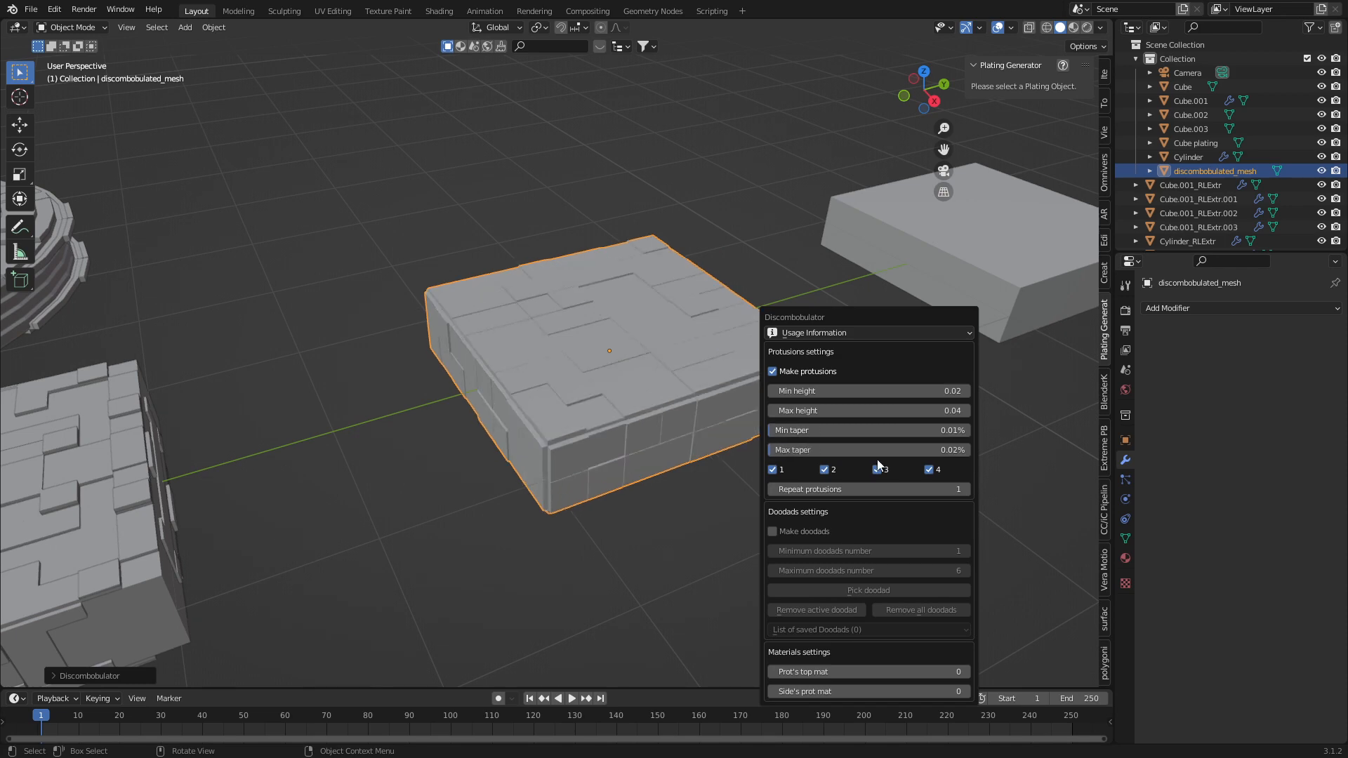
- Displace Cube.003 with a preset map from the Surface add-on at resolution 7
{"action": "middle_click_drag", "start_coordinate": [618, 560], "coordinate": [492, 548]}
{"action": "scroll", "coordinate": [615, 553], "scroll_direction": "up", "scroll_amount": 2}
{"action": "middle_click_drag", "start_coordinate": [597, 540], "coordinate": [351, 415], "text": "shift"}
{"action": "middle_click_drag", "start_coordinate": [323, 351], "coordinate": [472, 485]}
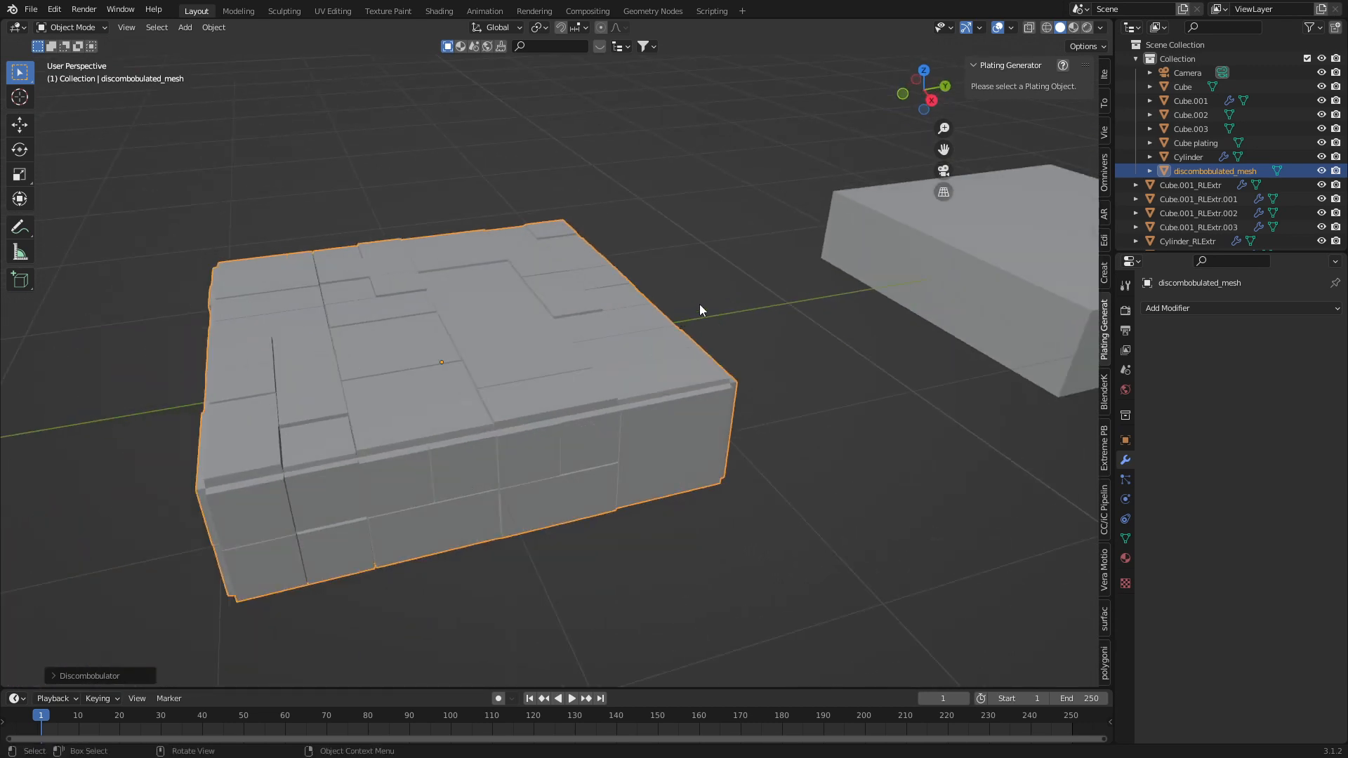
{"action": "scroll", "coordinate": [632, 316], "scroll_direction": "down", "scroll_amount": 1}
{"action": "middle_click_drag", "start_coordinate": [829, 400], "coordinate": [627, 390], "text": "shift"}
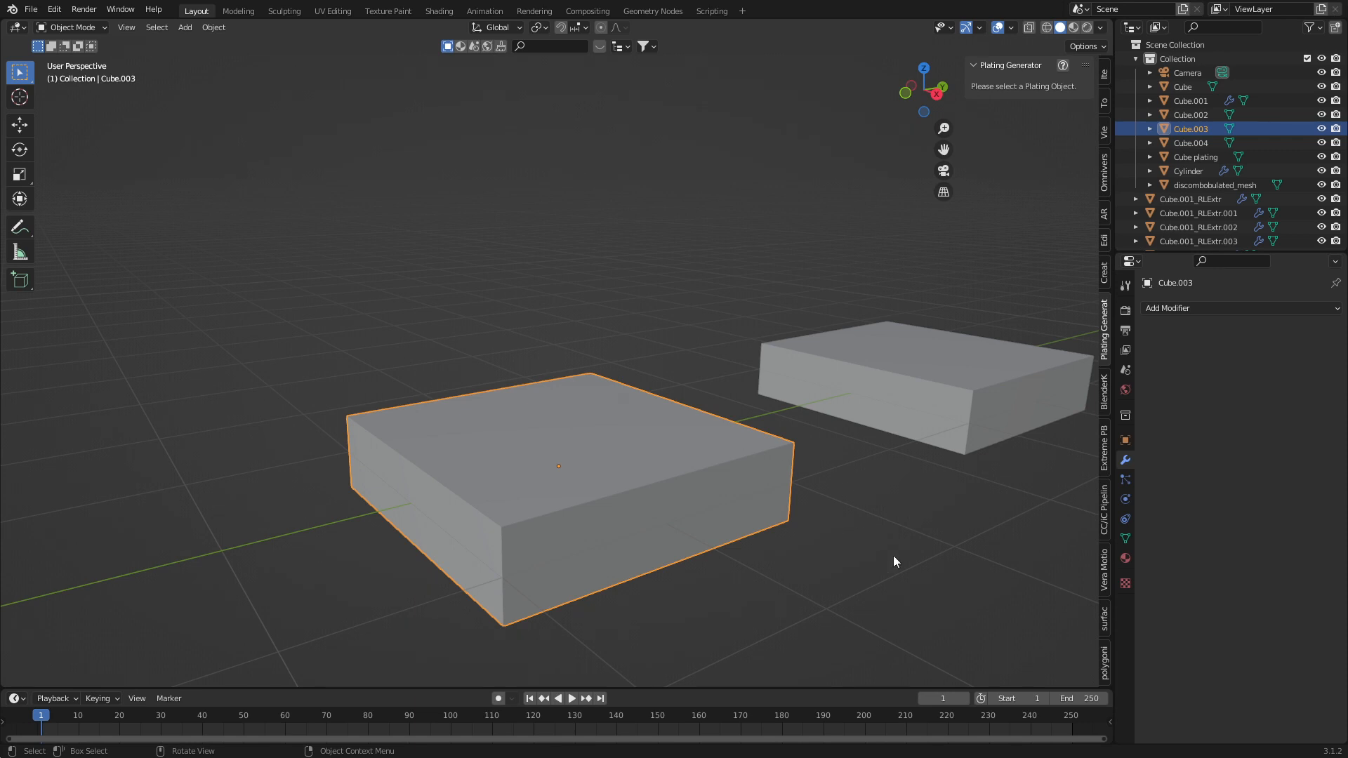
{"action": "left_click", "coordinate": [1103, 622]}
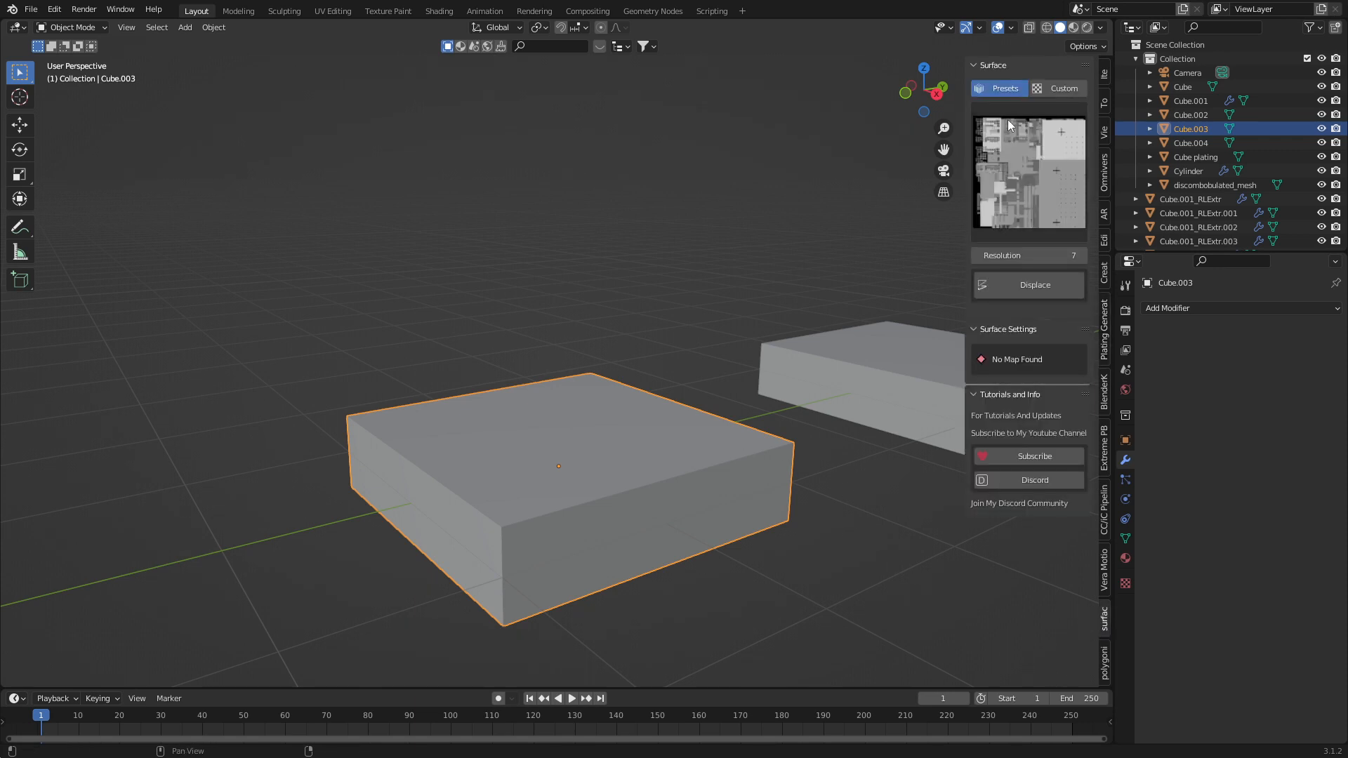
{"action": "left_click", "coordinate": [1032, 162]}
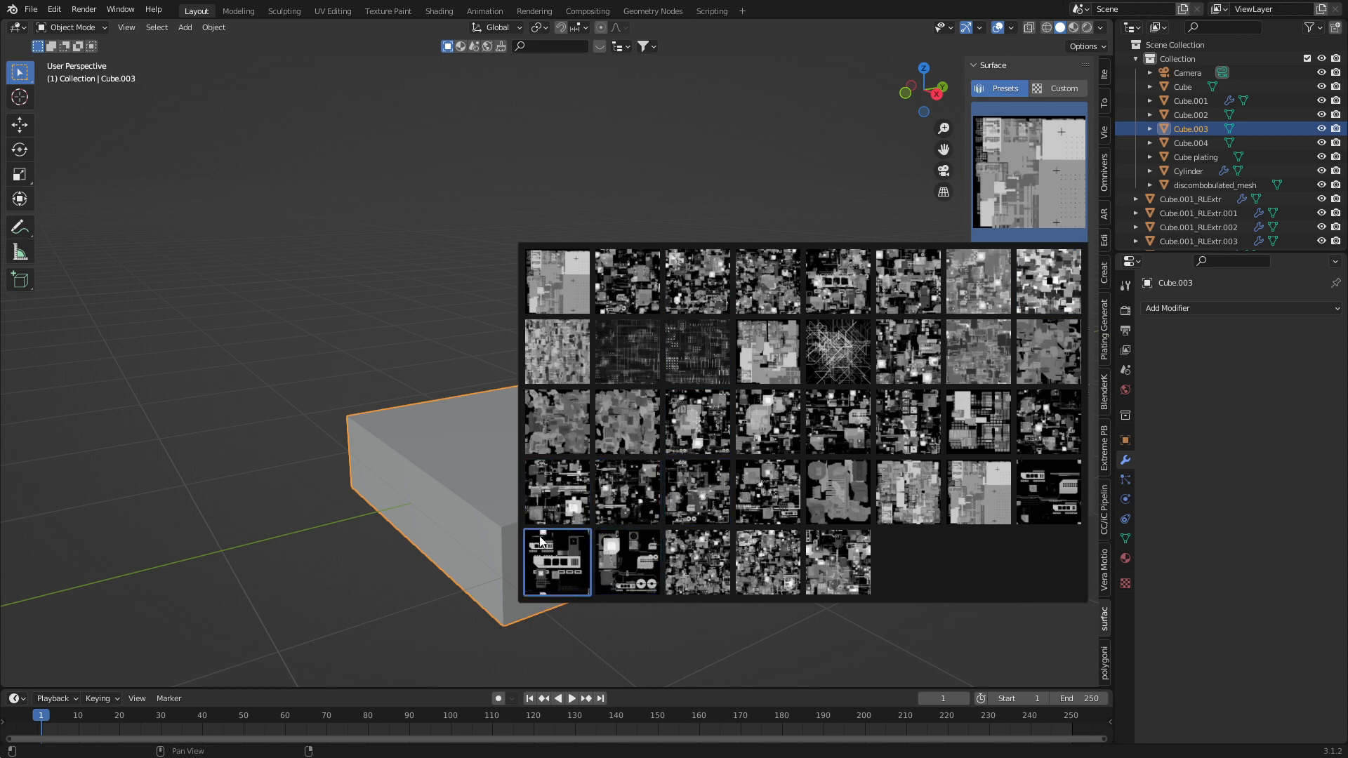
{"action": "left_click", "coordinate": [693, 490]}
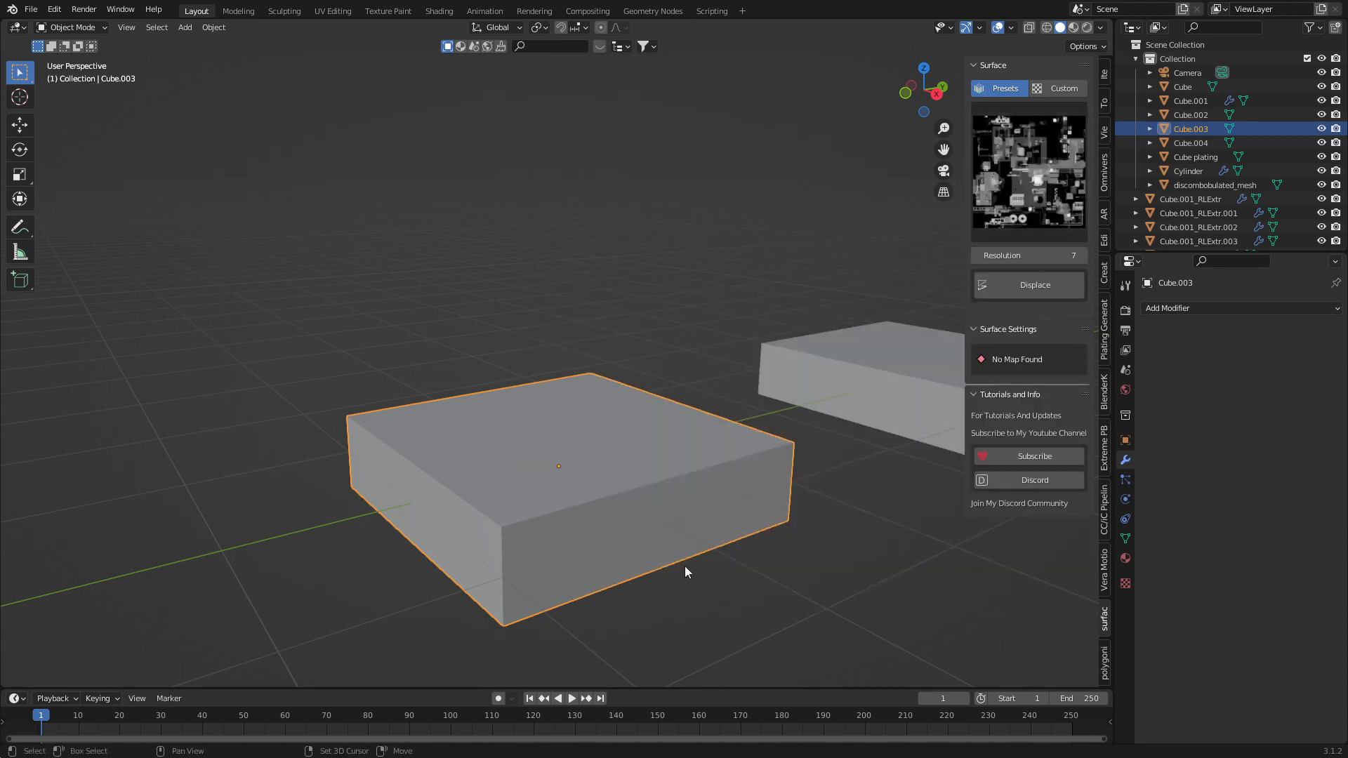
{"action": "left_click", "coordinate": [1026, 288]}
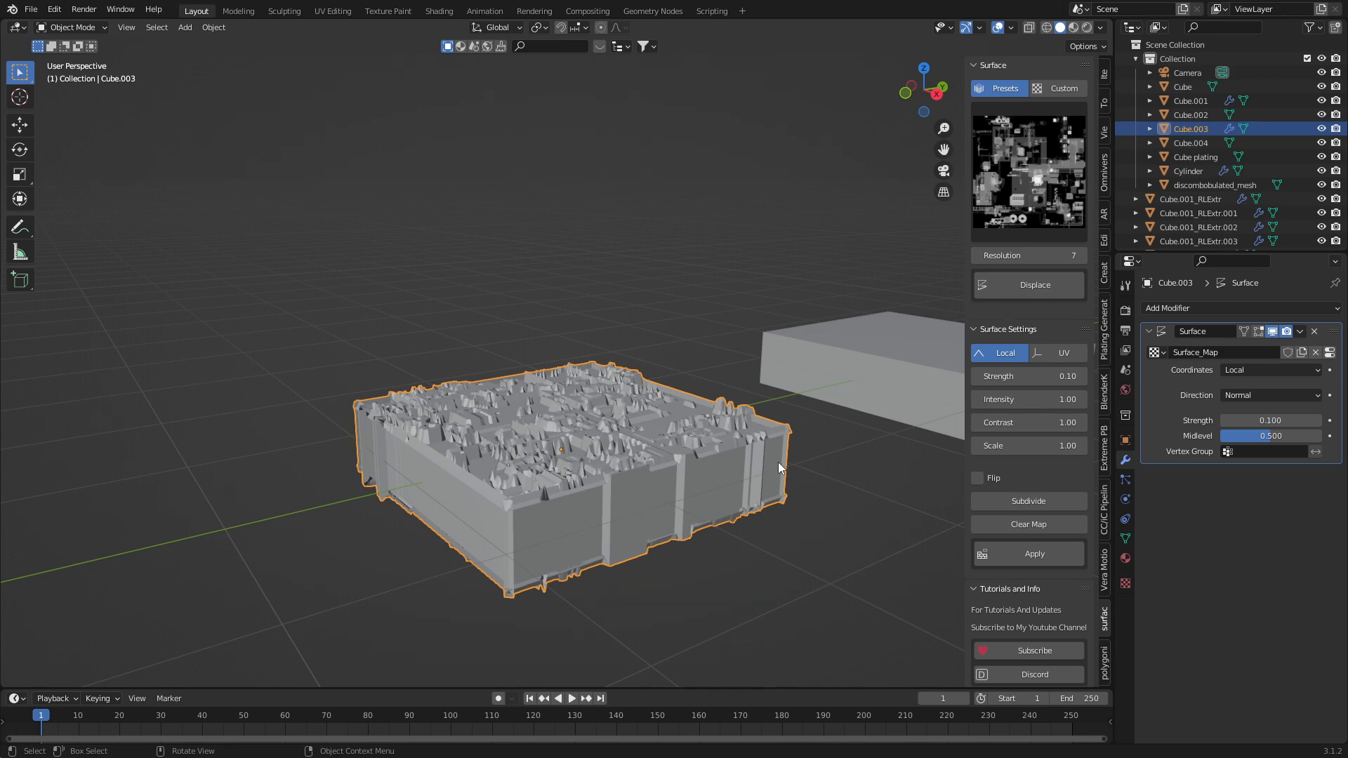
- Switch Cube.003's surface map coordinates to UV and check its base mesh in Edit Mode
{"action": "left_click", "coordinate": [1059, 351]}
{"action": "middle_click_drag", "start_coordinate": [594, 489], "coordinate": [535, 480]}
{"action": "key", "text": "Tab"}
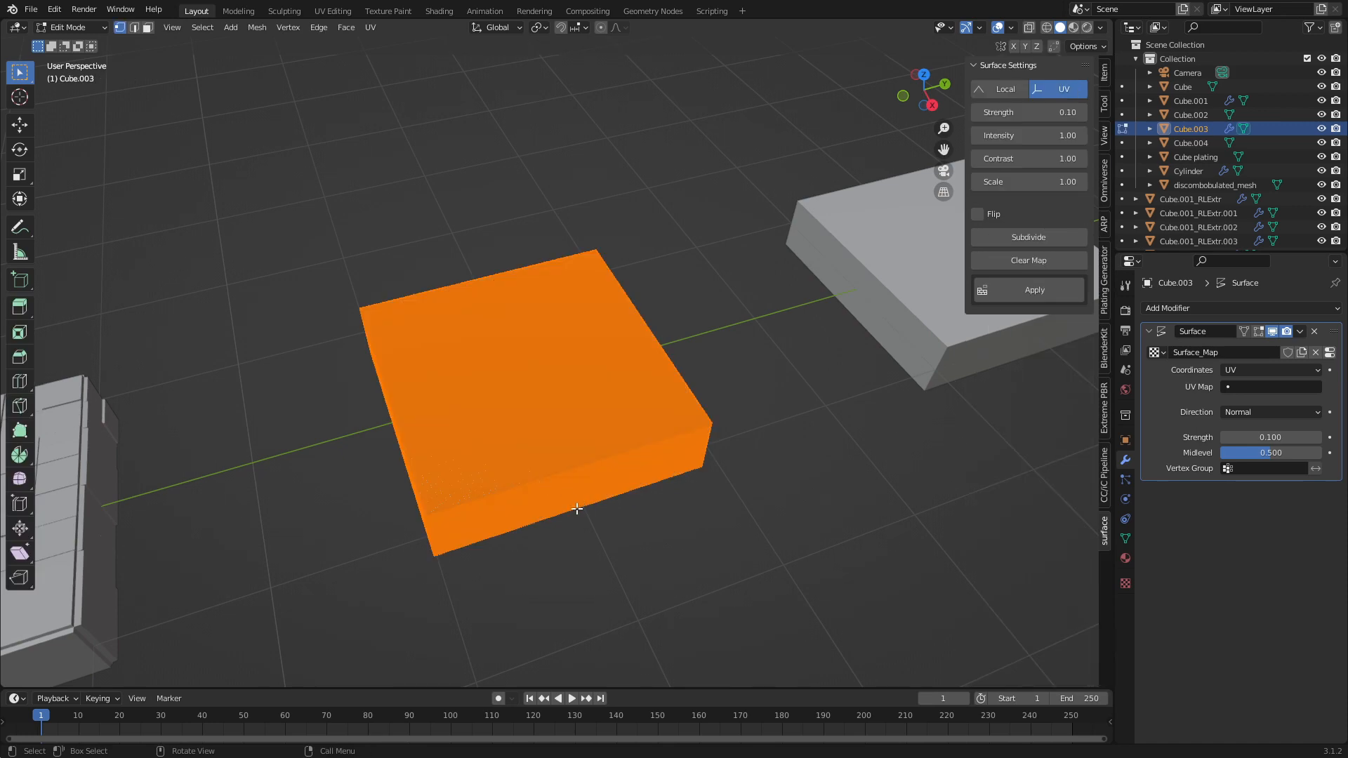
{"action": "scroll", "coordinate": [577, 508], "scroll_direction": "up", "scroll_amount": 5}
{"action": "middle_click_drag", "start_coordinate": [505, 542], "coordinate": [728, 271], "text": "shift"}
{"action": "scroll", "coordinate": [722, 284], "scroll_direction": "down", "scroll_amount": 3}
{"action": "key", "text": "Tab"}
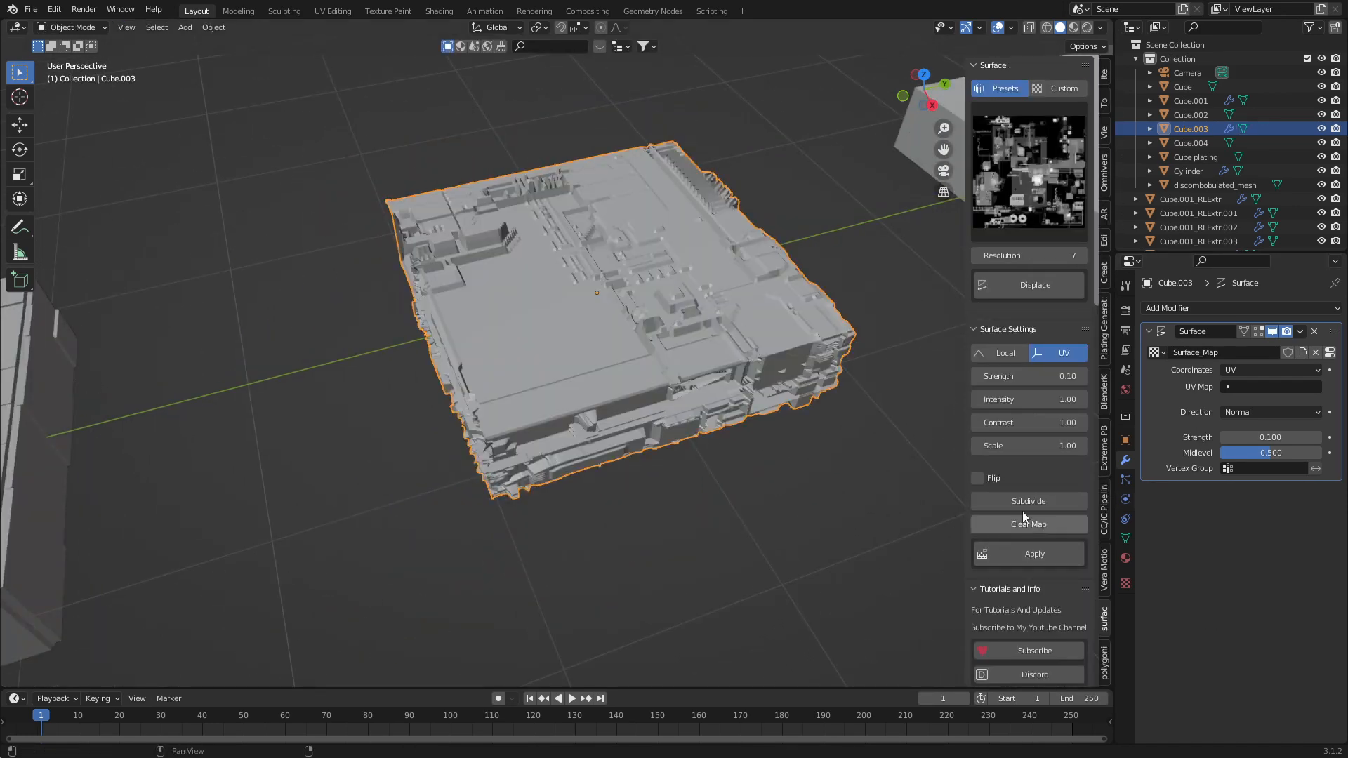
- Apply the Surface displacement on Cube.003 and simplify the mesh with an applied Decimate modifier at ratio 0.1
{"action": "left_click", "coordinate": [1044, 558]}
{"action": "left_click", "coordinate": [1183, 309]}
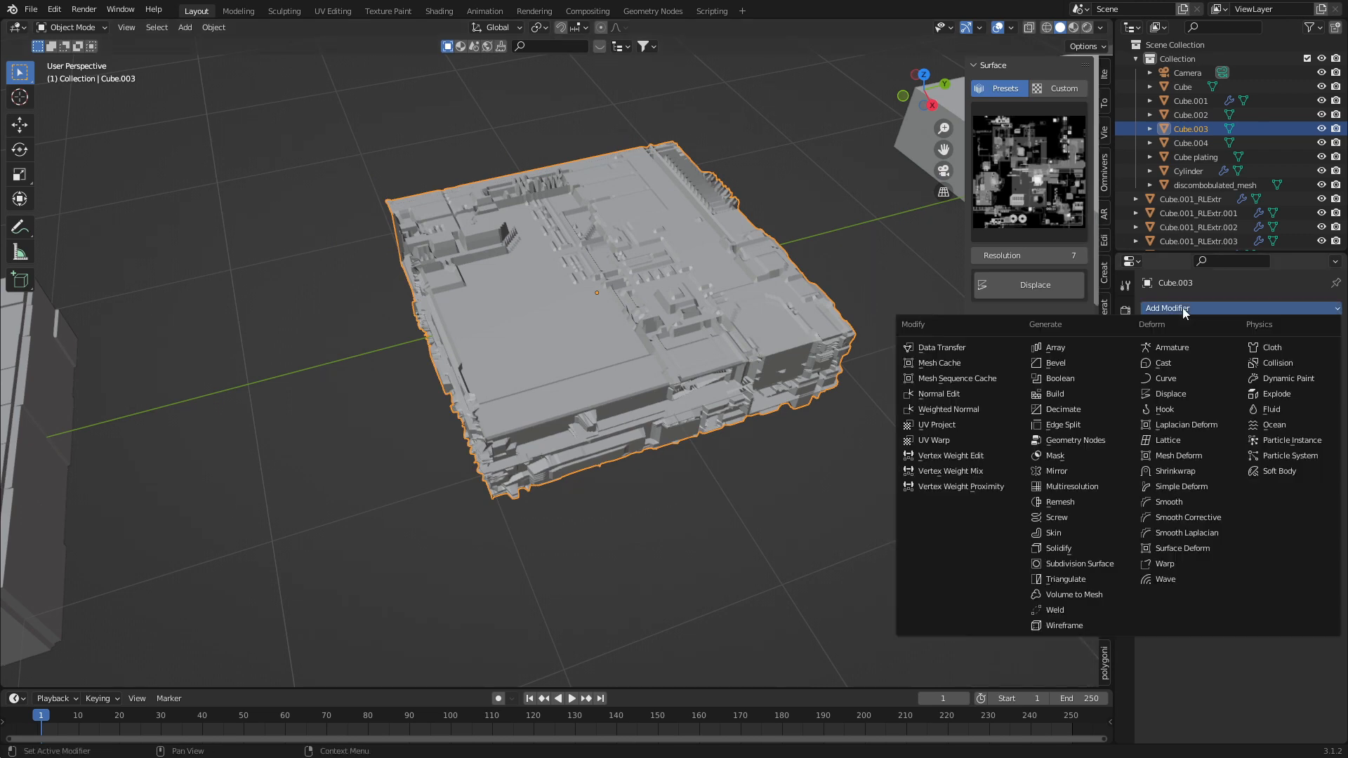
{"action": "left_click", "coordinate": [1108, 410]}
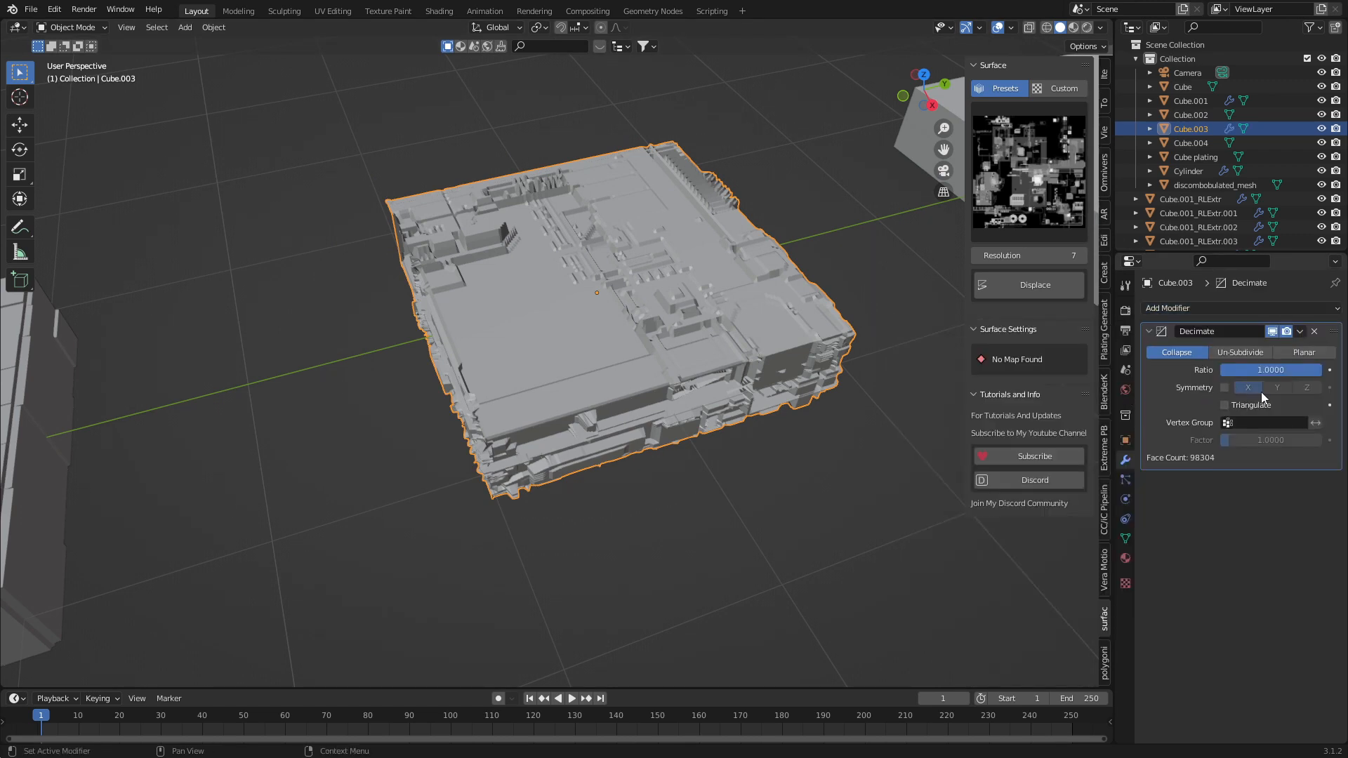
{"action": "left_click", "coordinate": [1271, 371]}
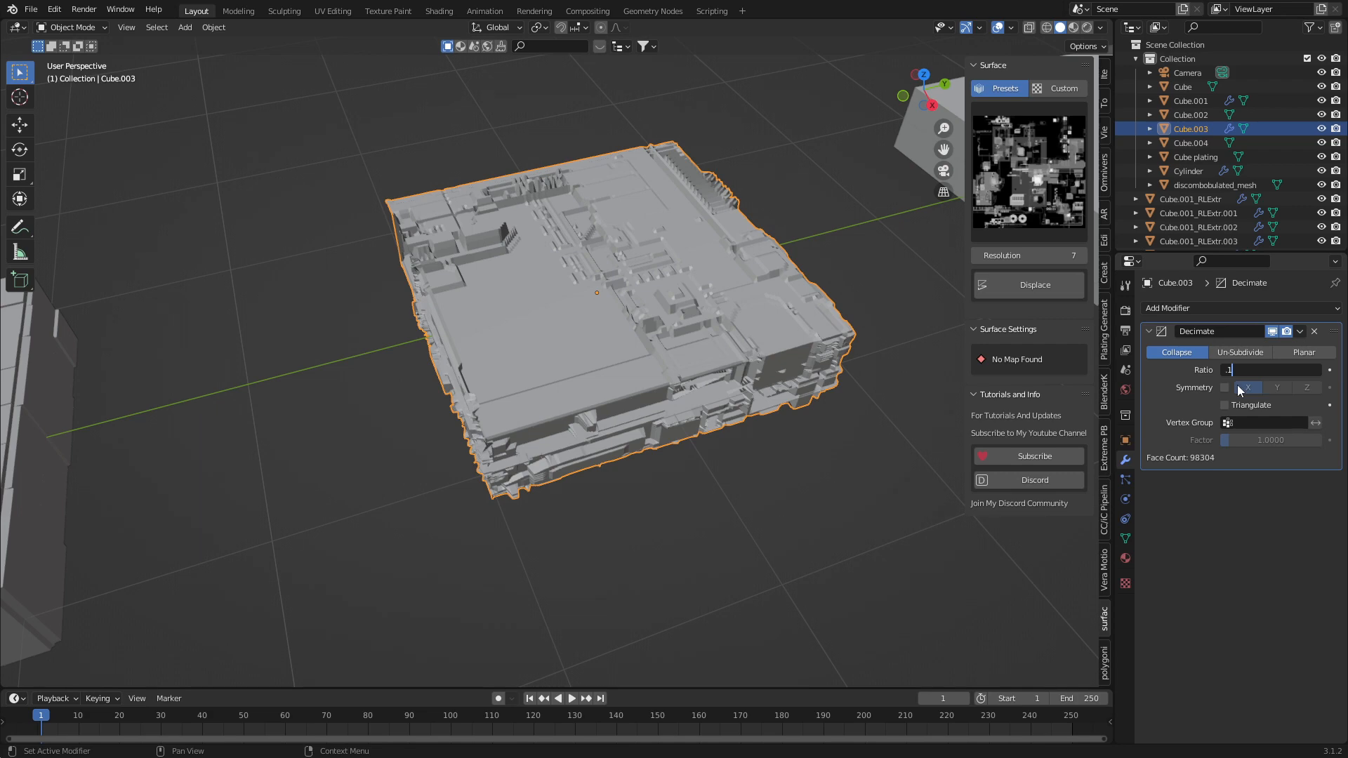
{"action": "type", "text": ".1"}
{"action": "key", "text": "Return"}
{"action": "key", "text": "ctrl+a"}
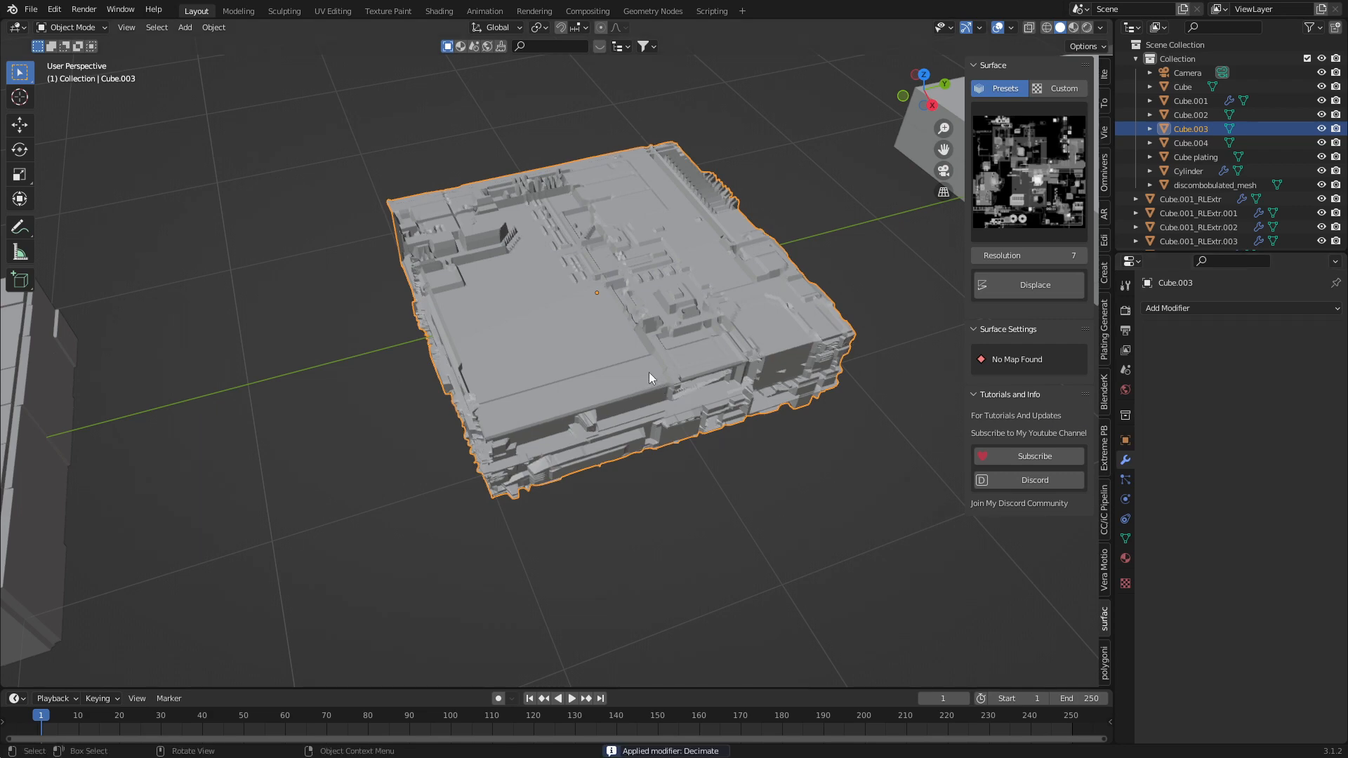
- Examine Cube.003's decimated mesh in Edit Mode and its surface detail up close in Object Mode
{"action": "key", "text": "Tab"}
{"action": "middle_click_drag", "start_coordinate": [745, 385], "coordinate": [643, 386]}
{"action": "middle_click_drag", "start_coordinate": [793, 428], "coordinate": [629, 345], "text": "shift"}
{"action": "key", "text": "Tab"}
{"action": "scroll", "coordinate": [496, 348], "scroll_direction": "up", "scroll_amount": 3}
{"action": "middle_click_drag", "start_coordinate": [491, 397], "coordinate": [759, 309], "text": "shift"}
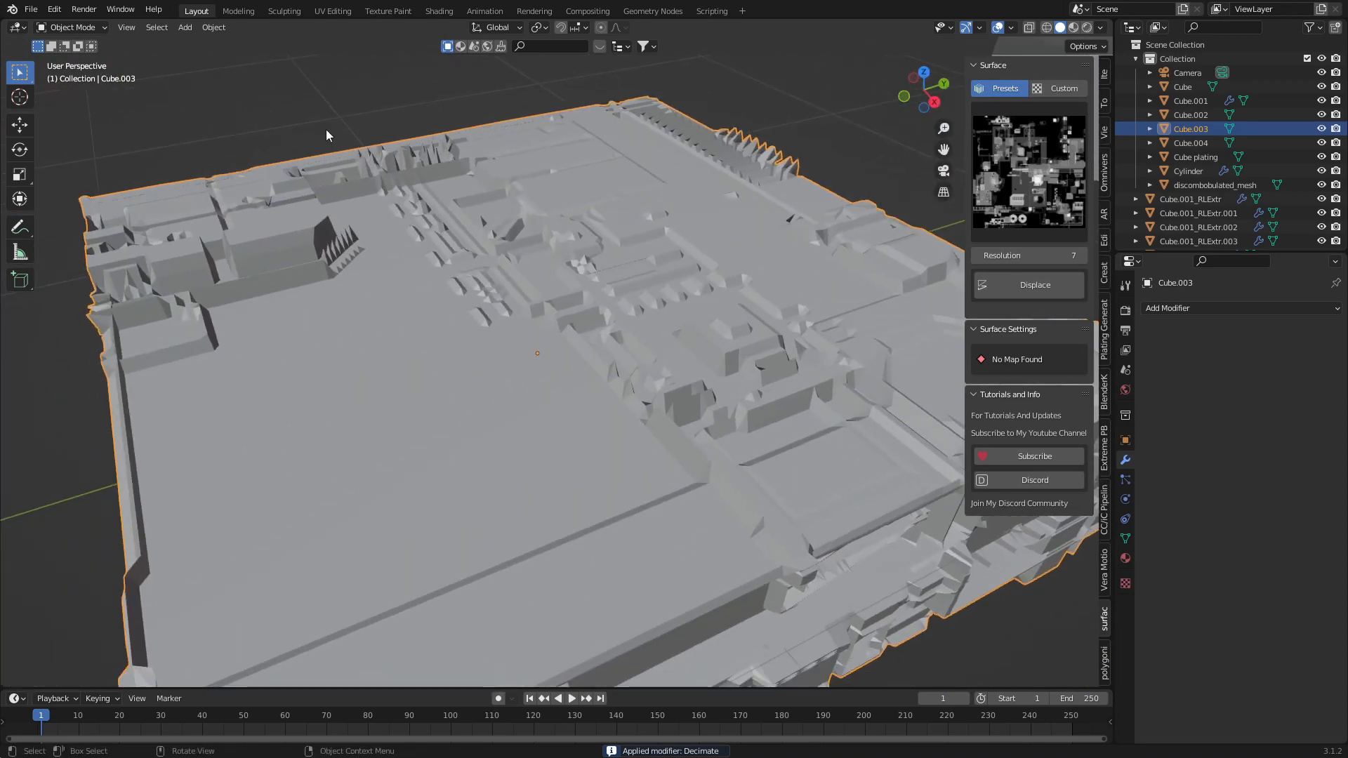
{"action": "scroll", "coordinate": [549, 441], "scroll_direction": "down", "scroll_amount": 5}
{"action": "middle_click_drag", "start_coordinate": [549, 441], "coordinate": [571, 573]}
{"action": "scroll", "coordinate": [612, 512], "scroll_direction": "up", "scroll_amount": 2}
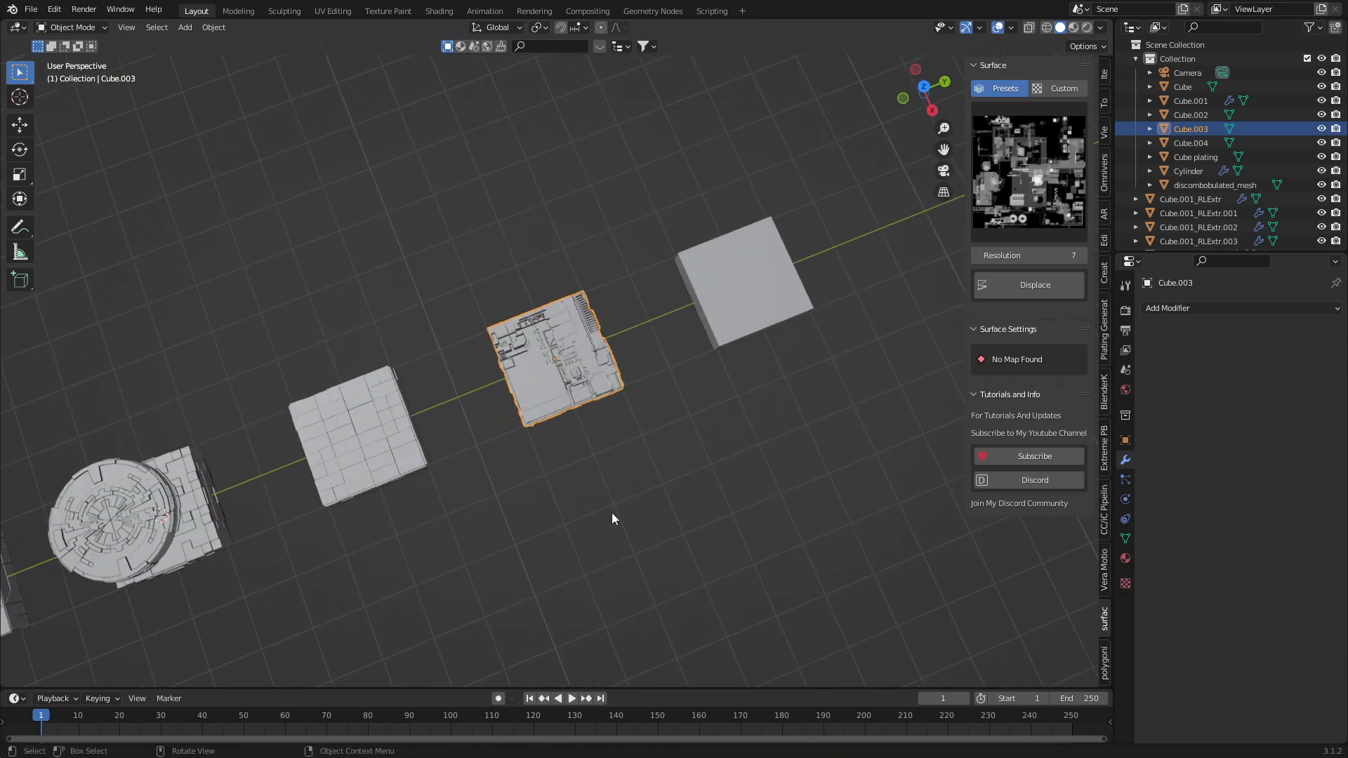
{"action": "middle_click_drag", "start_coordinate": [609, 496], "coordinate": [604, 291]}
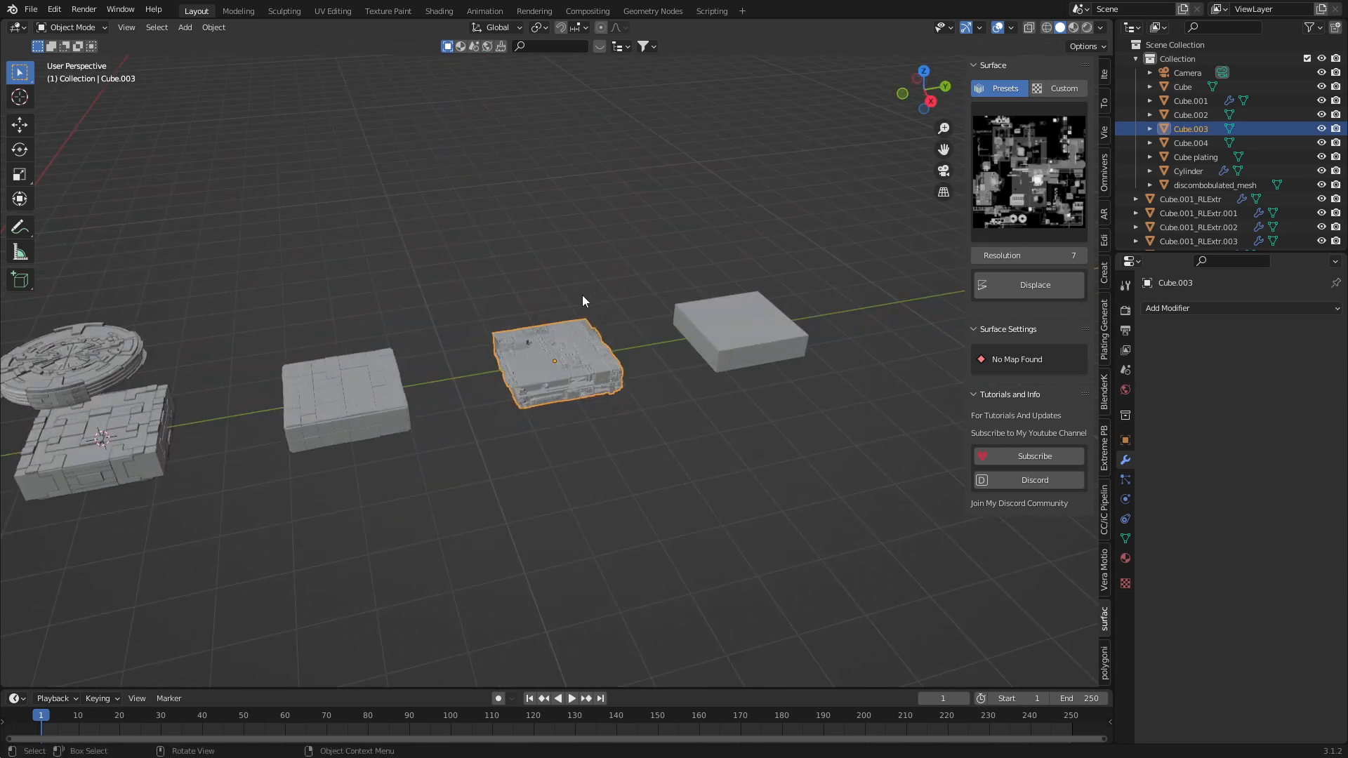
- Select the plain slab Cube.004 and duplicate it in place
{"action": "middle_click_drag", "start_coordinate": [657, 379], "coordinate": [592, 402]}
{"action": "scroll", "coordinate": [435, 486], "scroll_direction": "up", "scroll_amount": 2}
{"action": "left_click", "coordinate": [445, 457]}
{"action": "scroll", "coordinate": [445, 457], "scroll_direction": "up", "scroll_amount": 3}
{"action": "scroll", "coordinate": [593, 512], "scroll_direction": "down", "scroll_amount": 1}
{"action": "scroll", "coordinate": [590, 507], "scroll_direction": "up", "scroll_amount": 2}
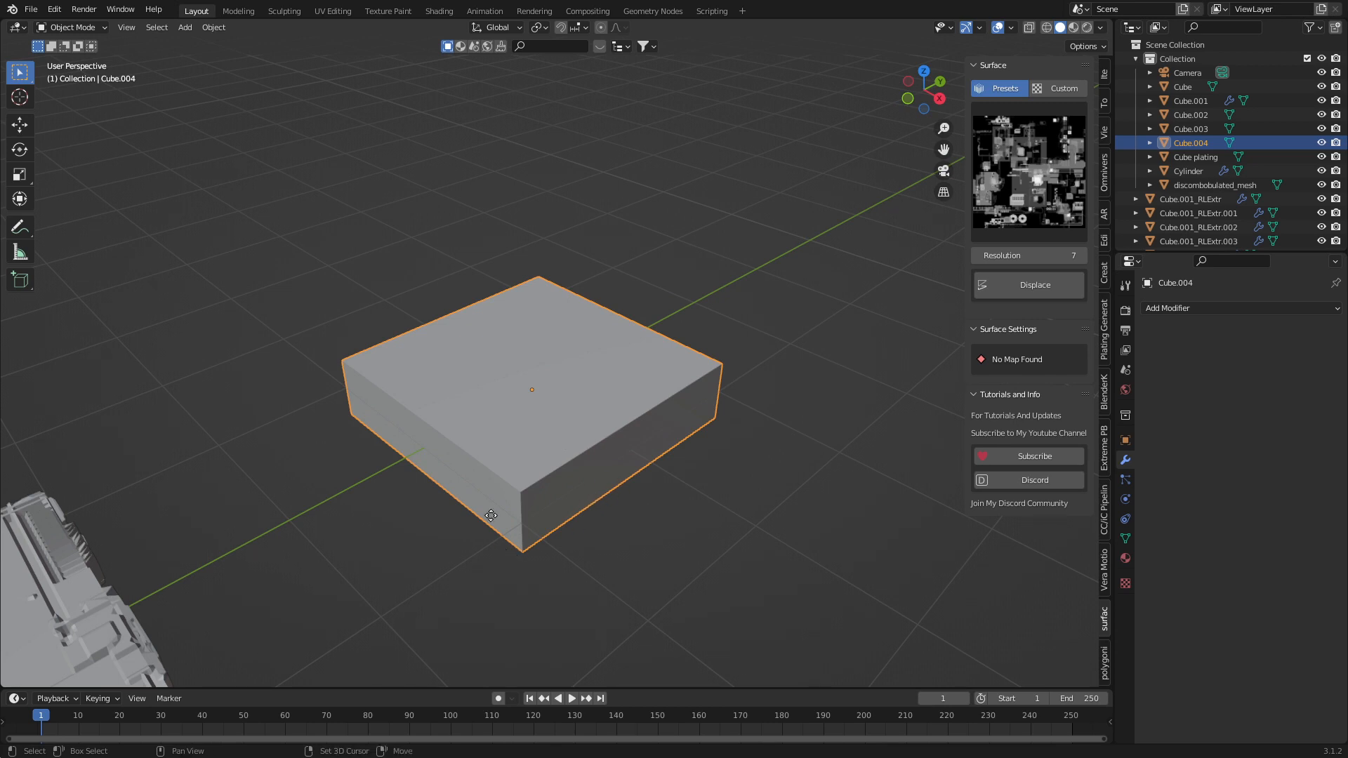
{"action": "key", "text": "shift+d"}
{"action": "right_click", "coordinate": [512, 504]}
- Add a Solidify modifier to the duplicated slab and set its offset to 0
{"action": "left_click", "coordinate": [1261, 307]}
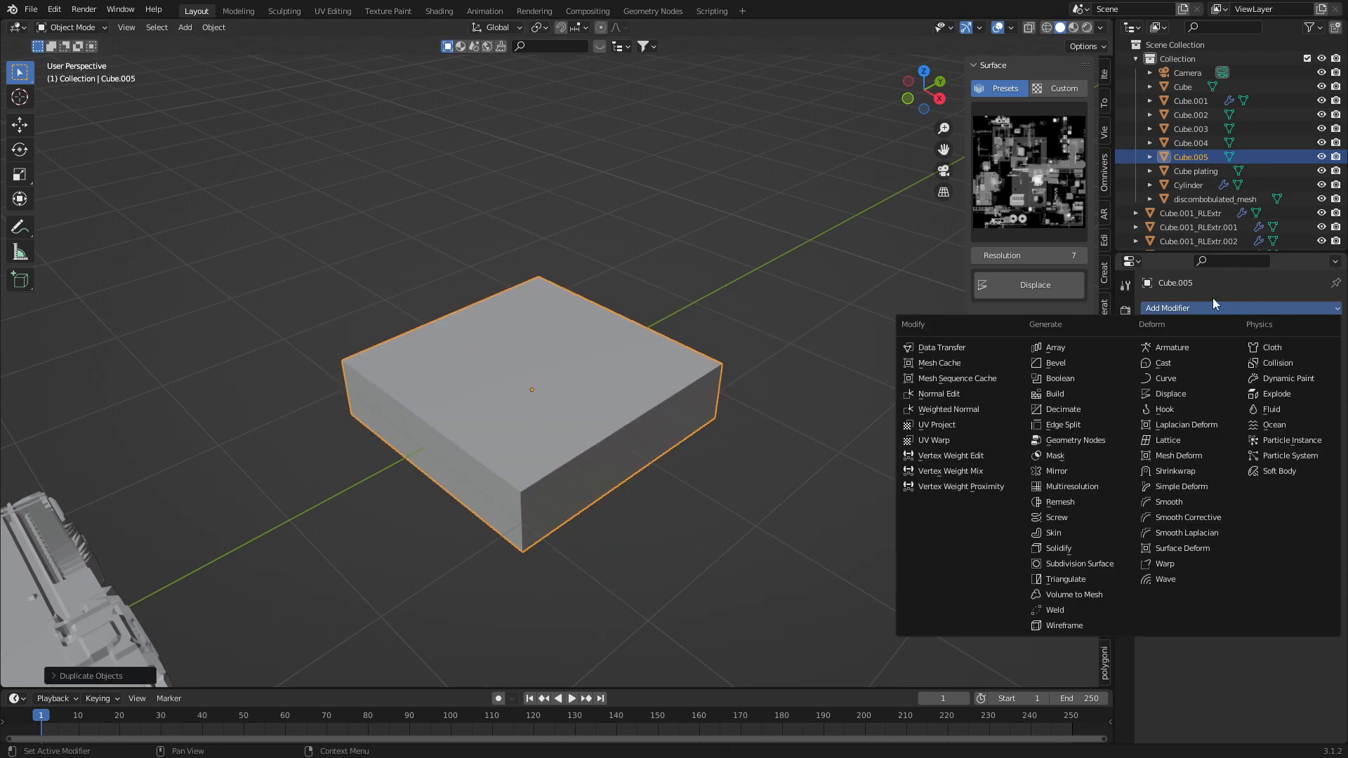
{"action": "left_click", "coordinate": [1080, 550]}
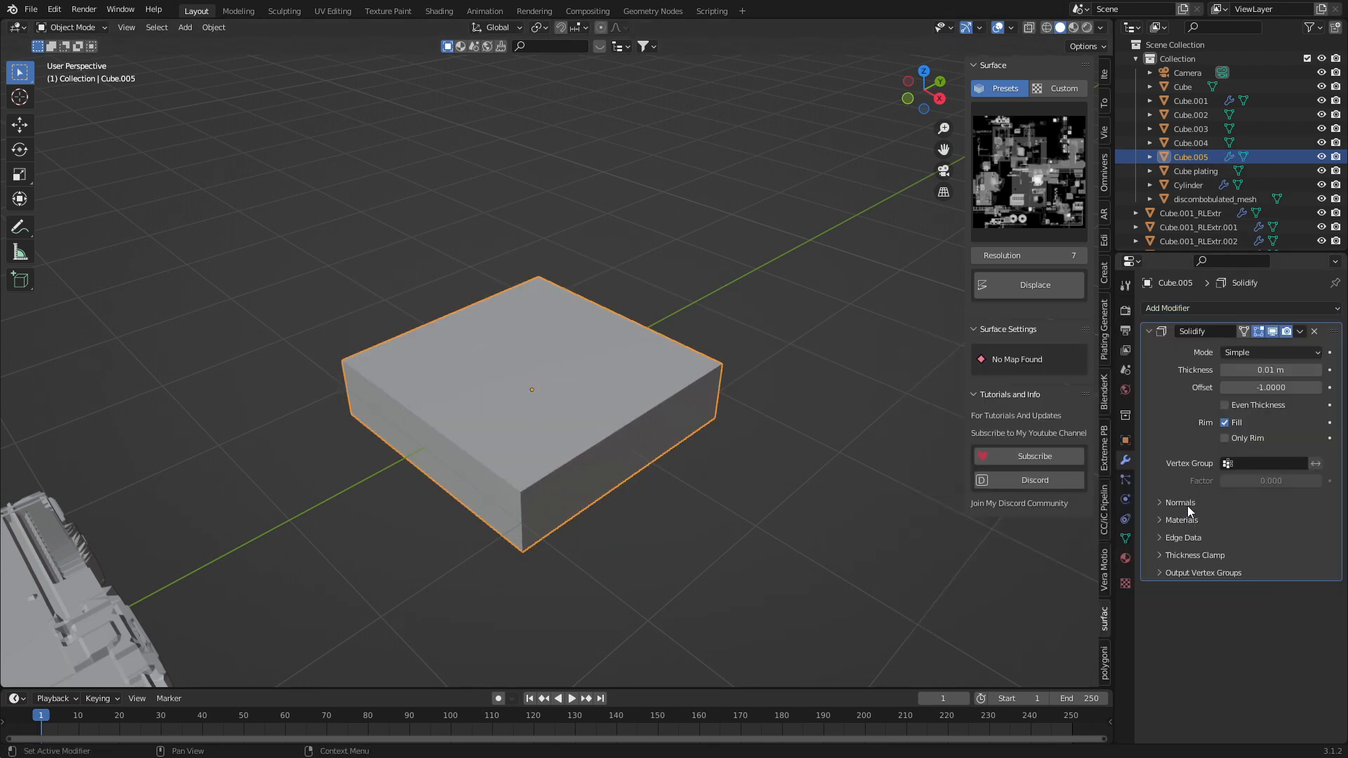
{"action": "left_click", "coordinate": [1266, 387]}
{"action": "key", "text": "Return"}
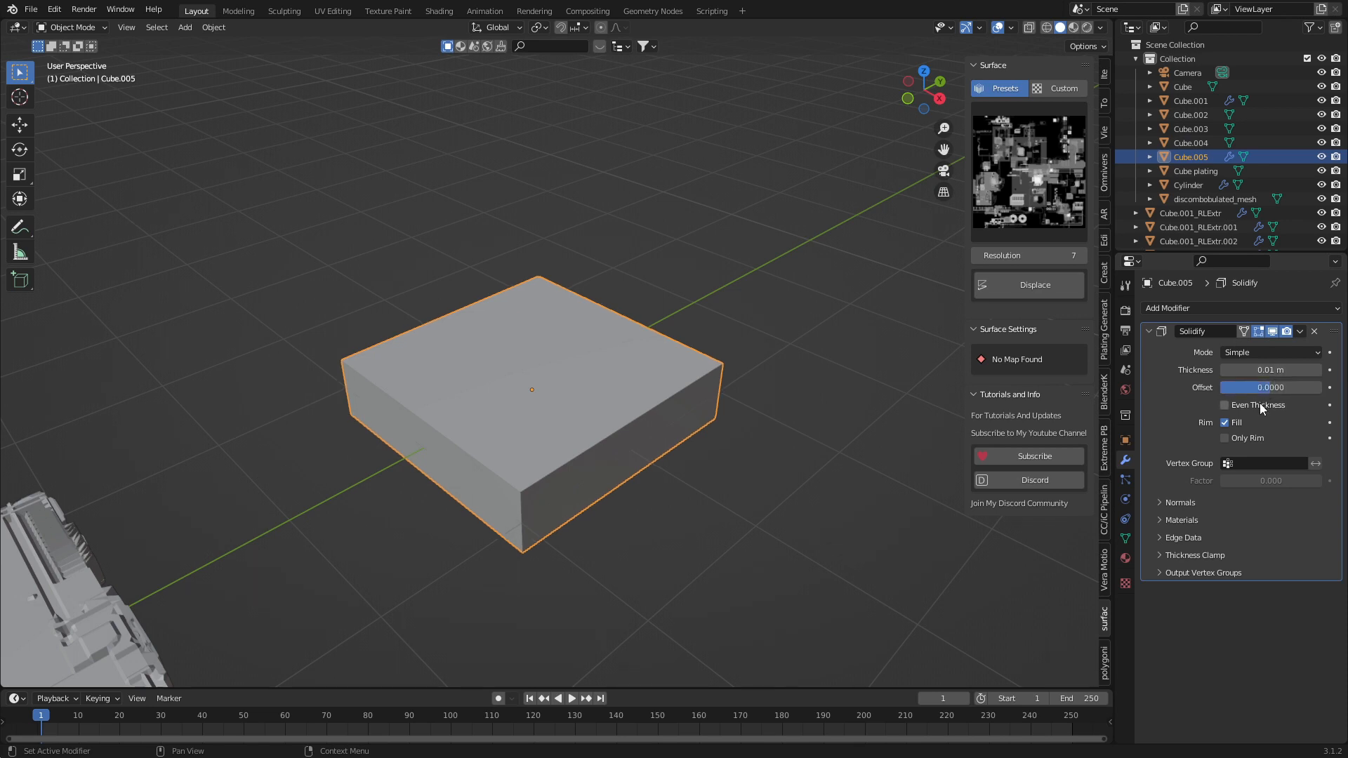
- Add two crossing loop cuts to the duplicated slab and slide the one along the Y axis slightly off-centre
{"action": "key", "text": "Tab"}
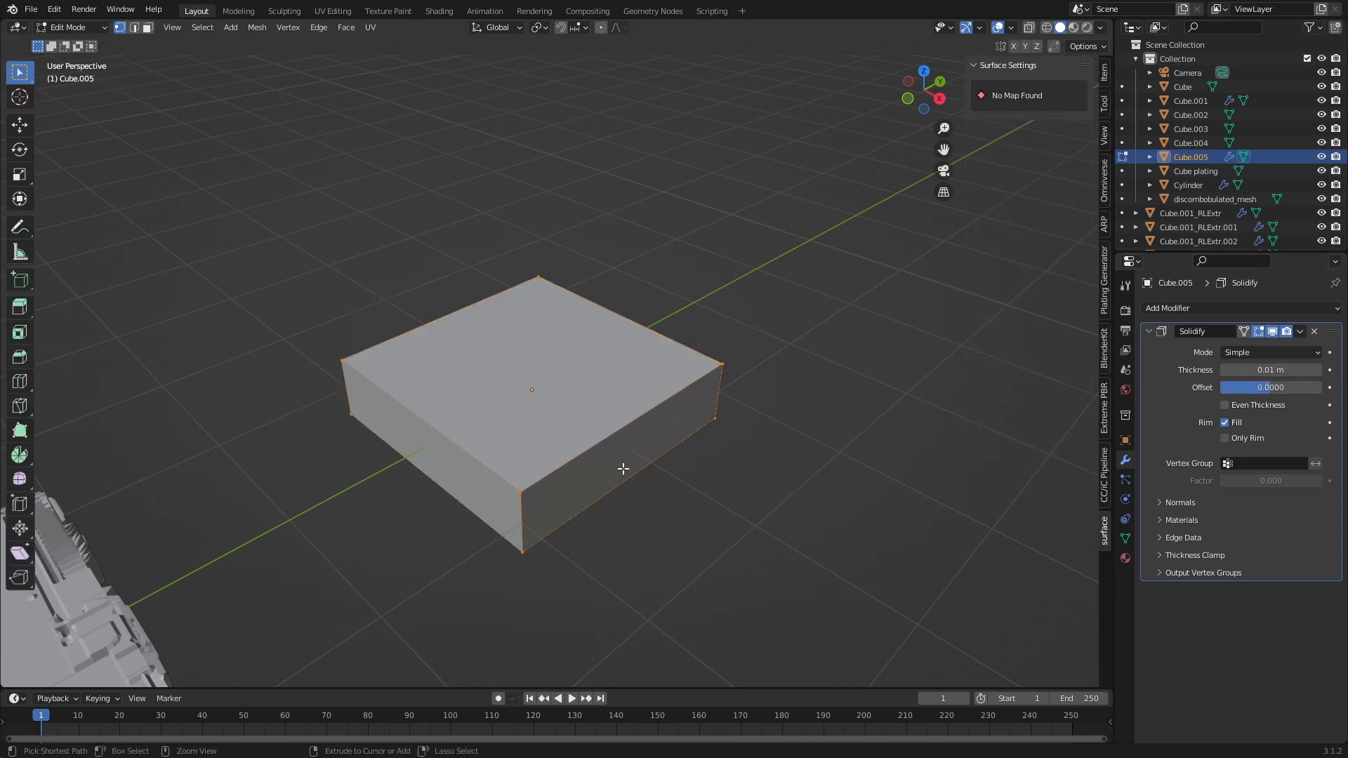
{"action": "key", "text": "ctrl+r"}
{"action": "right_click", "coordinate": [623, 468]}
{"action": "key", "text": "ctrl+r"}
{"action": "left_click", "coordinate": [455, 504]}
{"action": "right_click", "coordinate": [455, 503]}
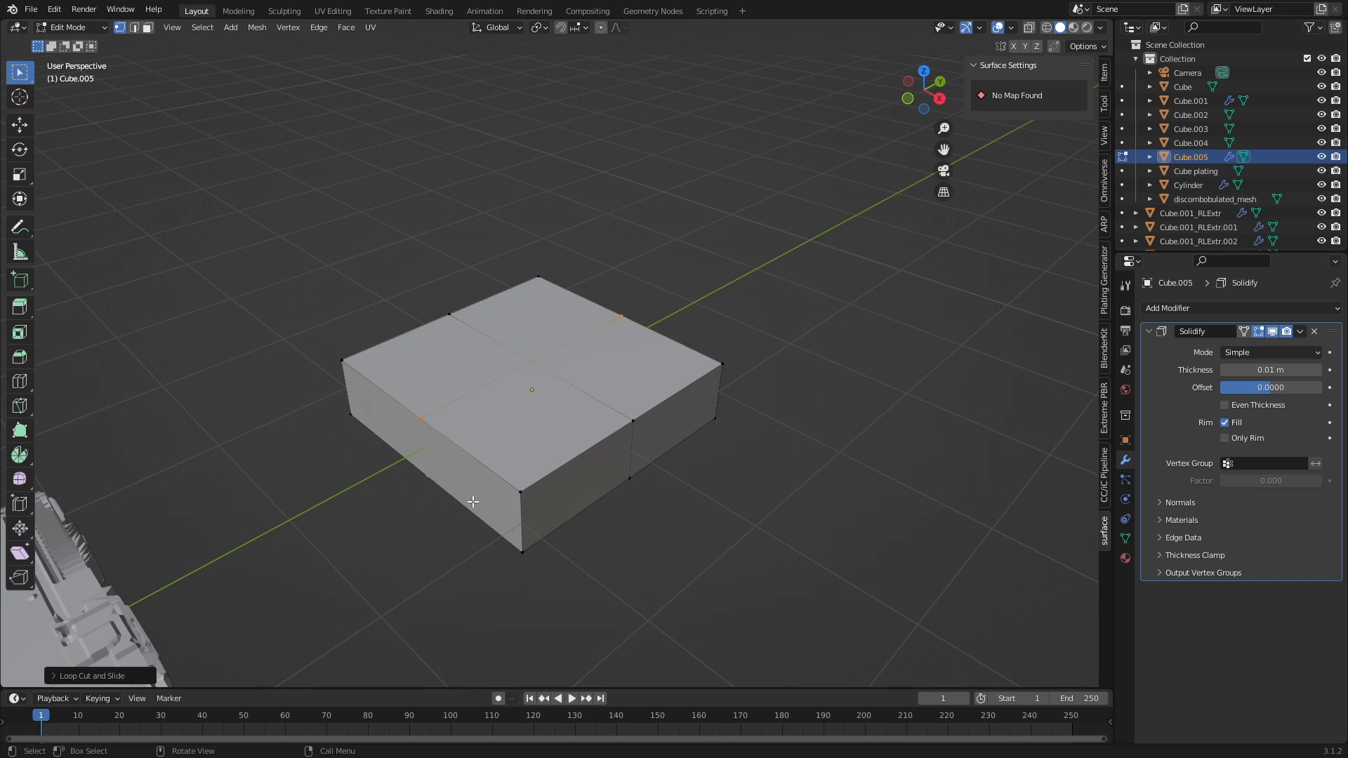
{"action": "key", "text": "g"}
{"action": "key", "text": "g"}
{"action": "left_click", "coordinate": [503, 507]}
- Bevel the off-centre loop into a narrow strip and delete the strip's faces to form a panel gap
{"action": "key", "text": "ctrl+b"}
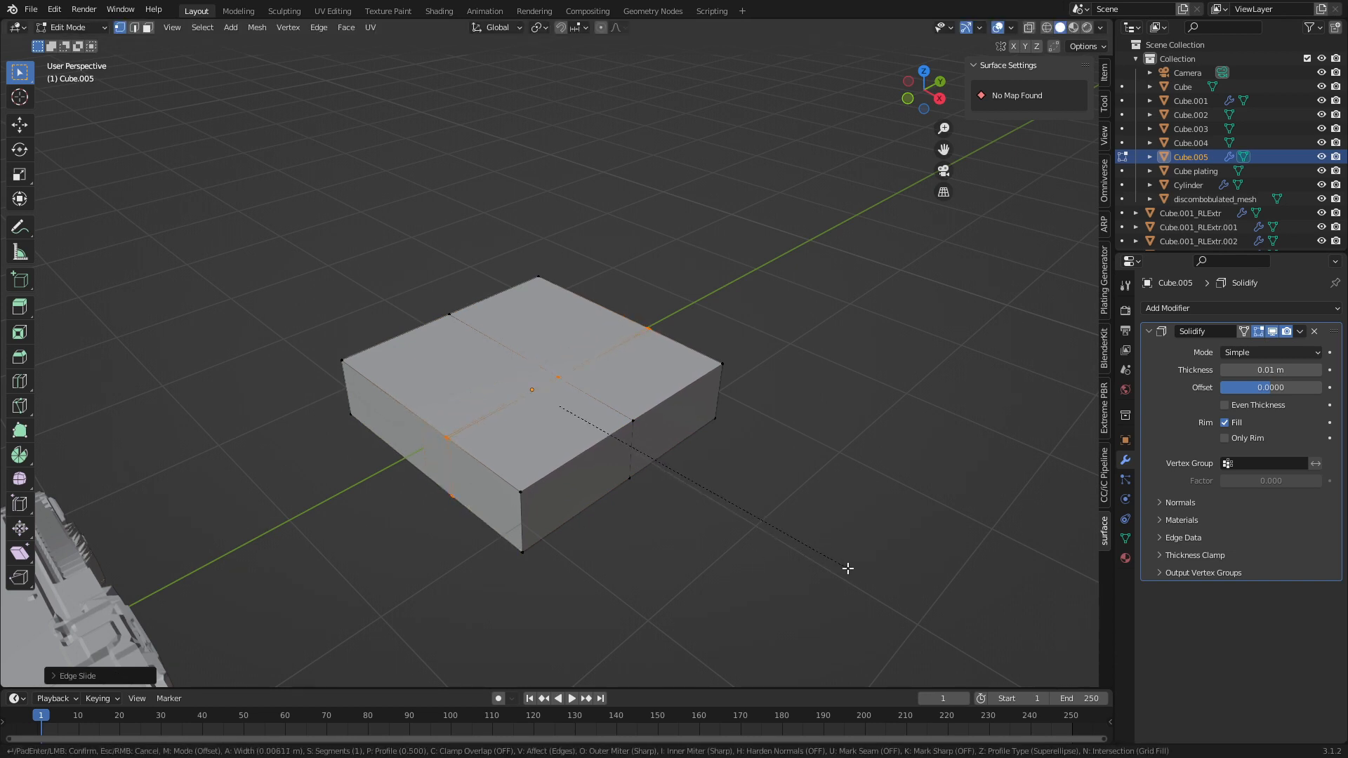
{"action": "left_click", "coordinate": [824, 577]}
{"action": "key", "text": "x"}
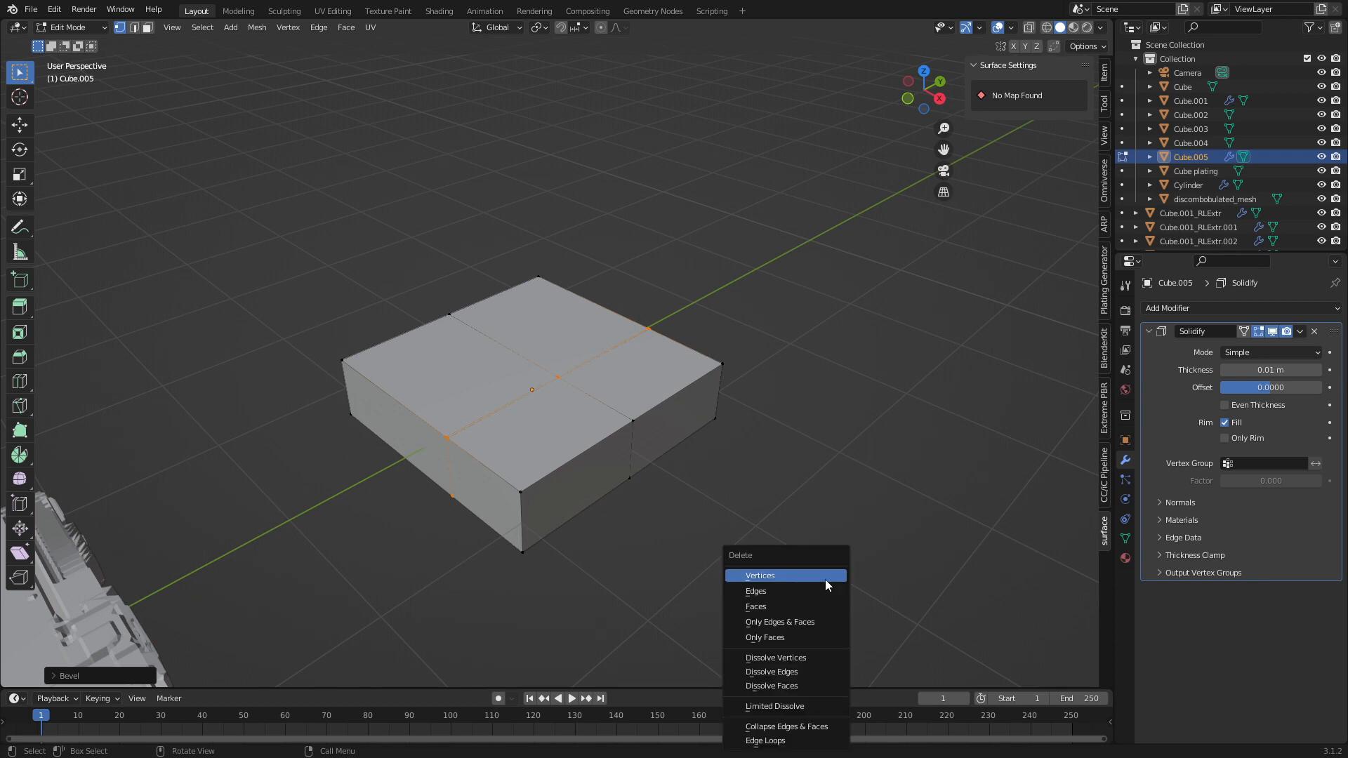
{"action": "left_click", "coordinate": [779, 610]}
- Bevel the middle edge loop of the smaller half into a narrow strip and delete its faces
{"action": "middle_click_drag", "start_coordinate": [656, 509], "coordinate": [587, 542]}
{"action": "scroll", "coordinate": [587, 542], "scroll_direction": "up", "scroll_amount": 3}
{"action": "left_click", "coordinate": [752, 430], "text": "alt"}
{"action": "middle_click_drag", "start_coordinate": [722, 410], "coordinate": [688, 428], "text": "shift"}
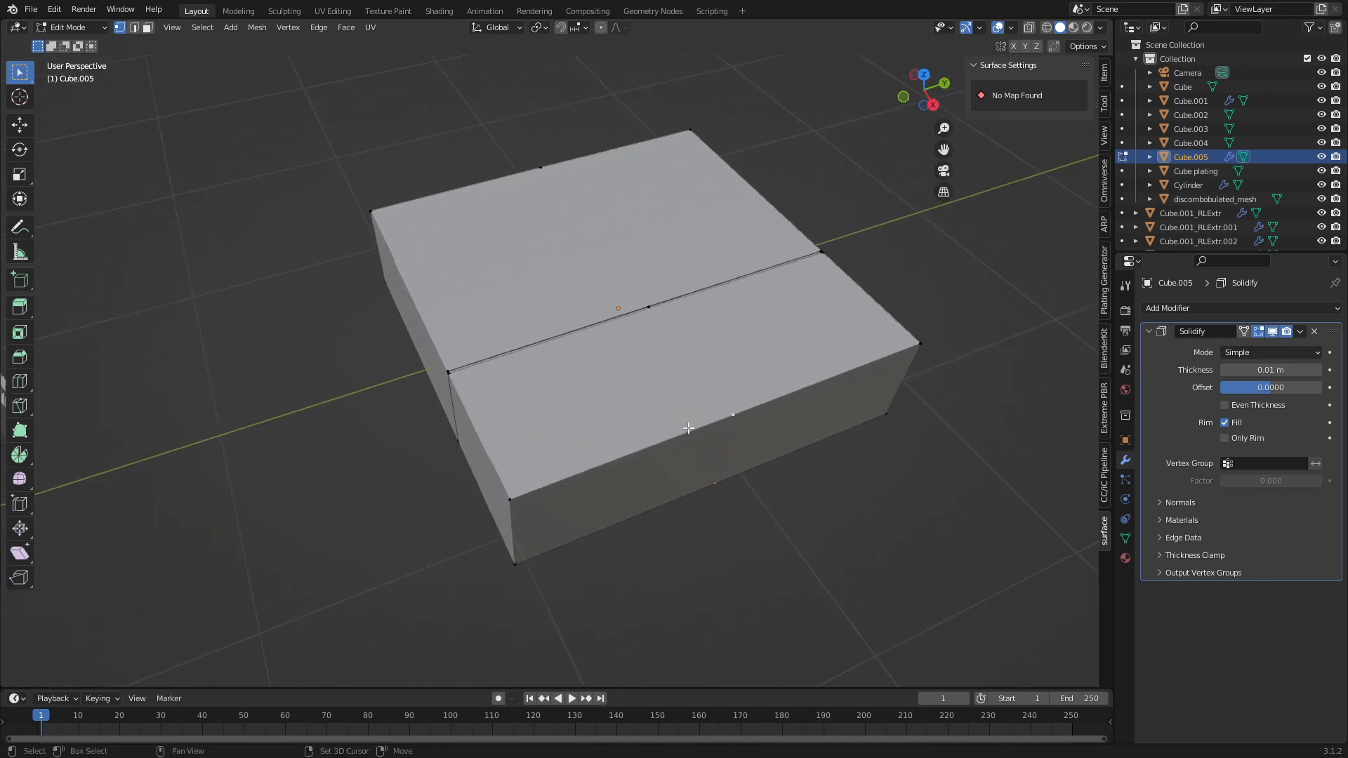
{"action": "key", "text": "ctrl+b"}
{"action": "left_click", "coordinate": [899, 569]}
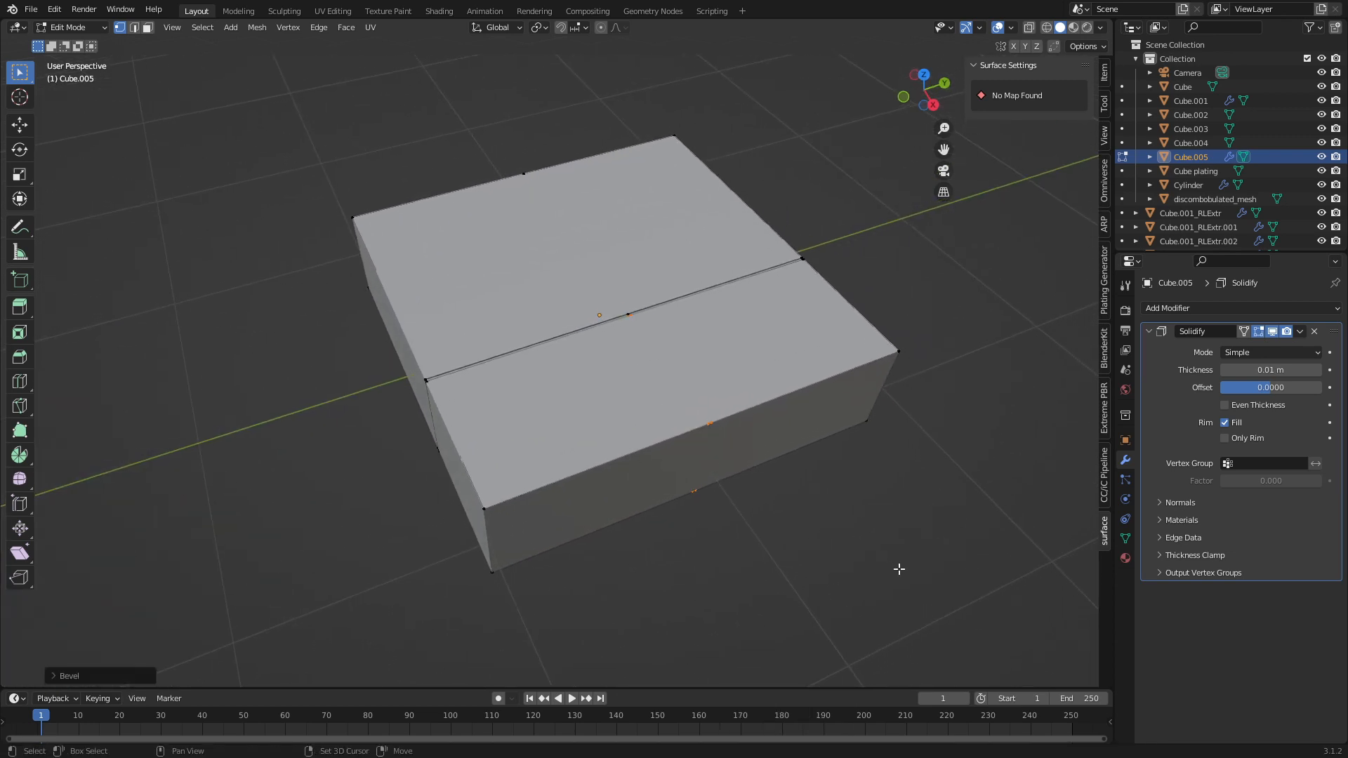
{"action": "key", "text": "x"}
{"action": "left_click", "coordinate": [890, 560]}
- Cut an off-centre loop into the larger half, bevel it into a narrow strip and delete the strip's faces
{"action": "scroll", "coordinate": [885, 560], "scroll_direction": "up", "scroll_amount": 3}
{"action": "middle_click_drag", "start_coordinate": [885, 560], "coordinate": [582, 459]}
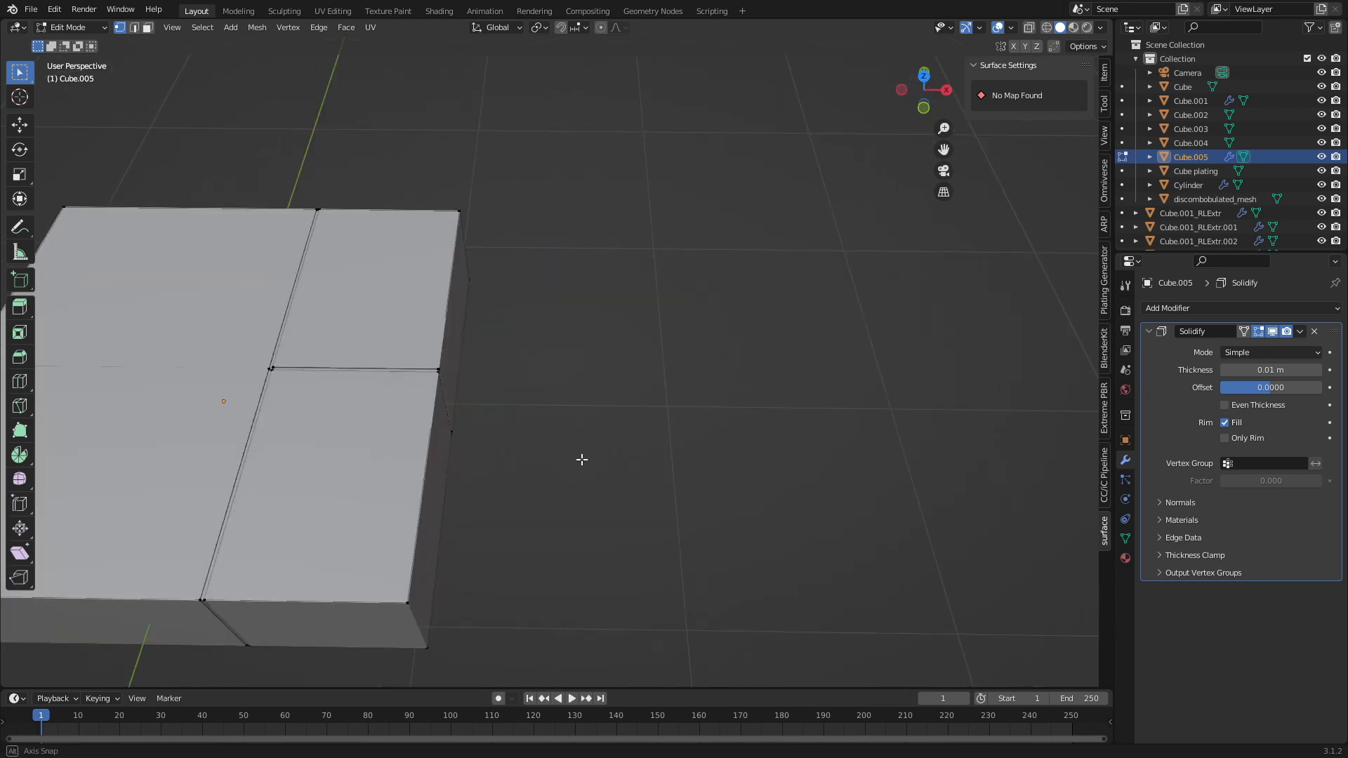
{"action": "scroll", "coordinate": [582, 459], "scroll_direction": "down", "scroll_amount": 4}
{"action": "middle_click_drag", "start_coordinate": [291, 567], "coordinate": [428, 523]}
{"action": "key", "text": "ctrl+r"}
{"action": "left_click", "coordinate": [499, 587]}
{"action": "right_click", "coordinate": [641, 607]}
{"action": "key", "text": "ctrl+b"}
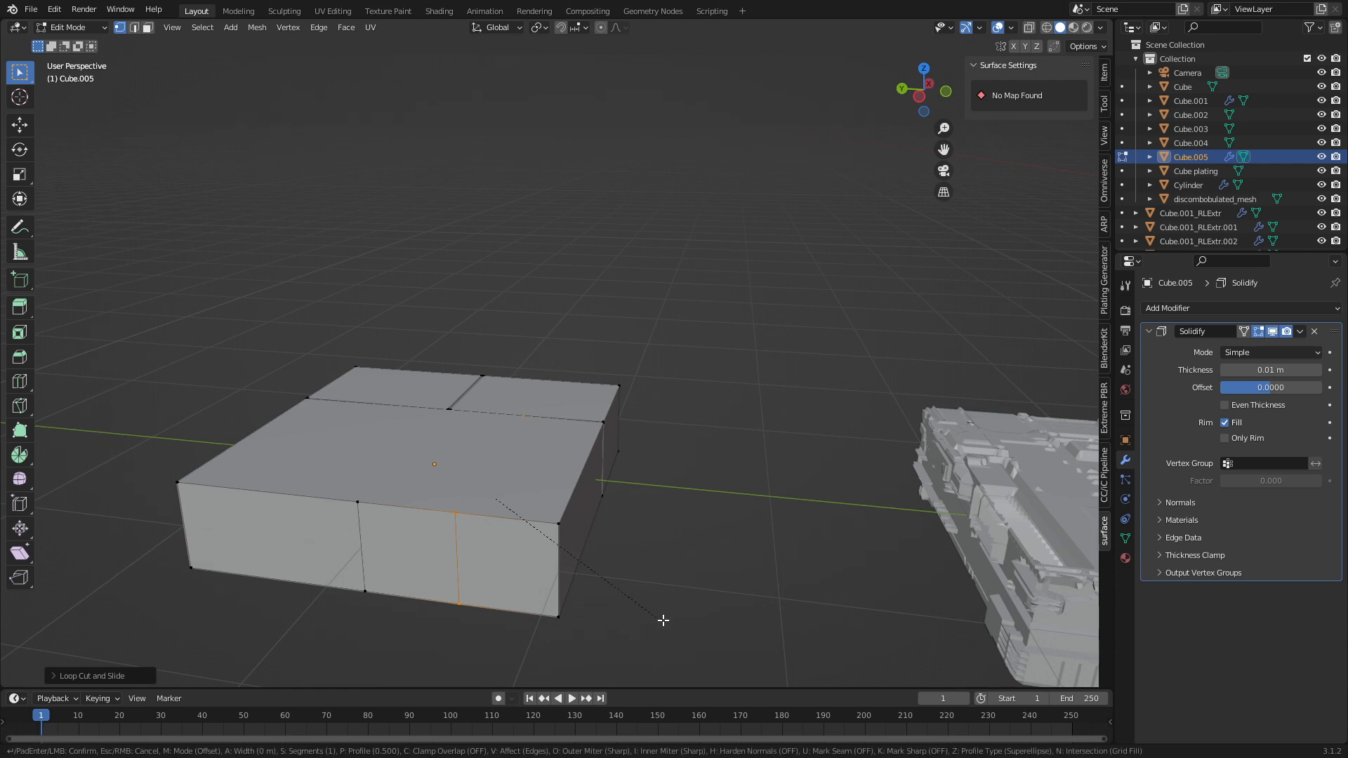
{"action": "left_click", "coordinate": [681, 622]}
{"action": "key", "text": "x"}
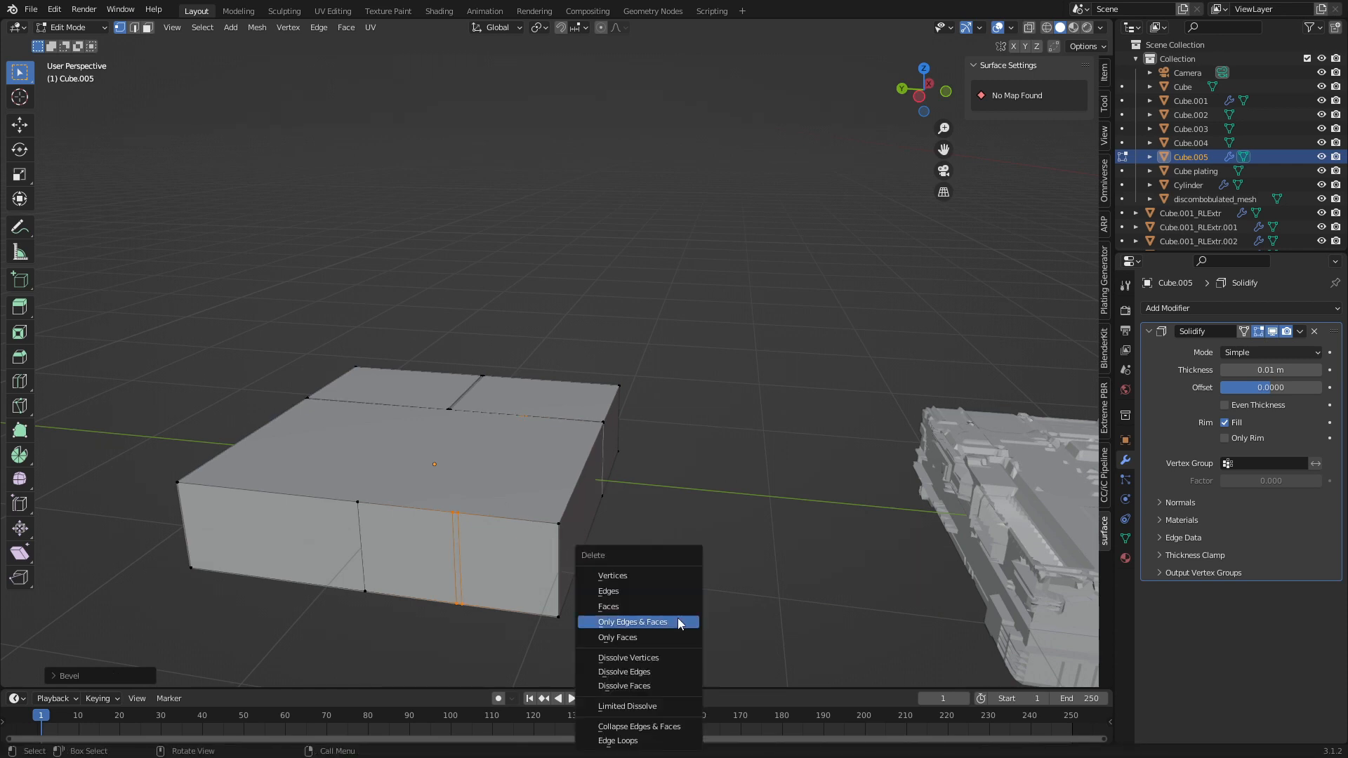
{"action": "left_click", "coordinate": [672, 605]}
- Add a loop cut near the largest panel's inner edge and move its corner vertex along Y to form an angled corner
{"action": "middle_click_drag", "start_coordinate": [671, 605], "coordinate": [688, 436]}
{"action": "key", "text": "ctrl+r"}
{"action": "left_click", "coordinate": [541, 309]}
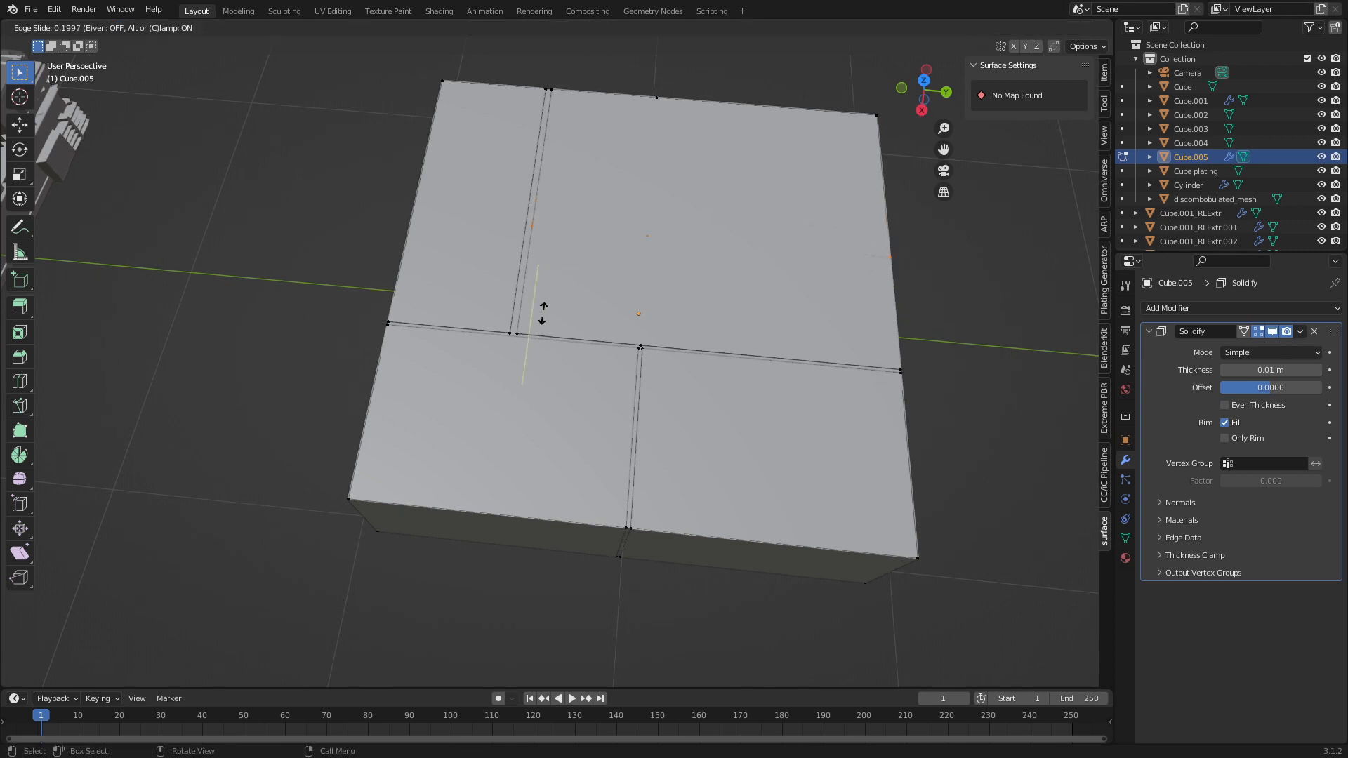
{"action": "left_click", "coordinate": [536, 363]}
{"action": "key", "text": "g"}
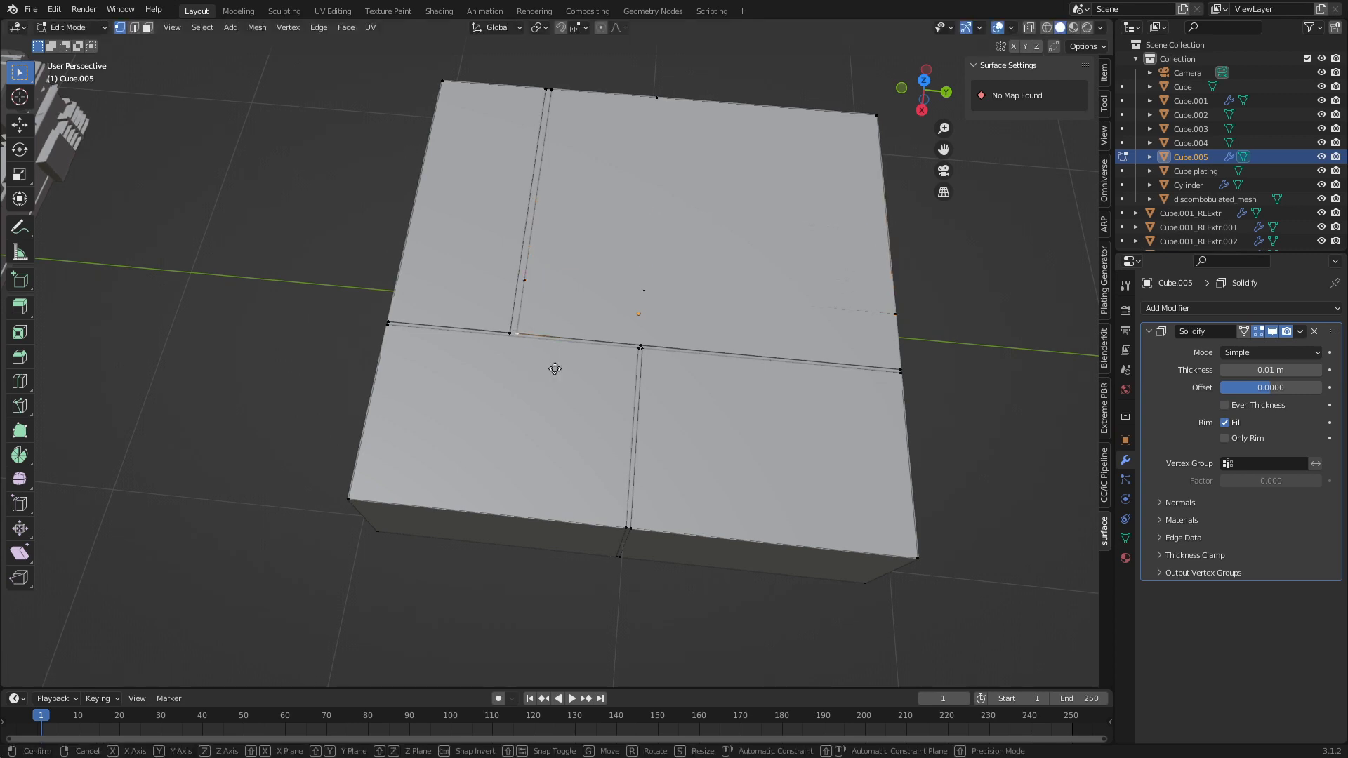
{"action": "key", "text": "y"}
{"action": "left_click", "coordinate": [612, 368]}
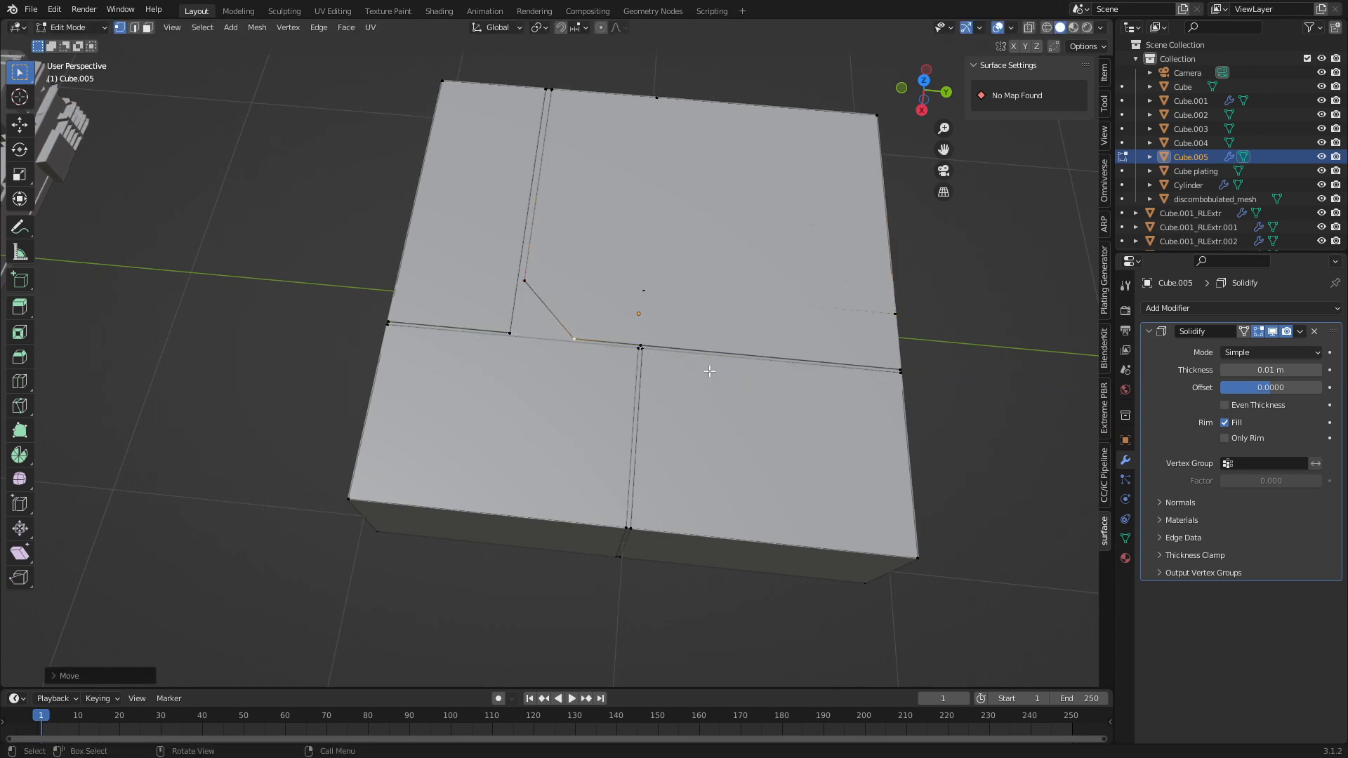
{"action": "key", "text": "Tab"}
{"action": "left_click", "coordinate": [601, 561]}
- Examine the panelled slab with its gaps and the whole row of detailed objects
{"action": "middle_click_drag", "start_coordinate": [601, 560], "coordinate": [566, 150]}
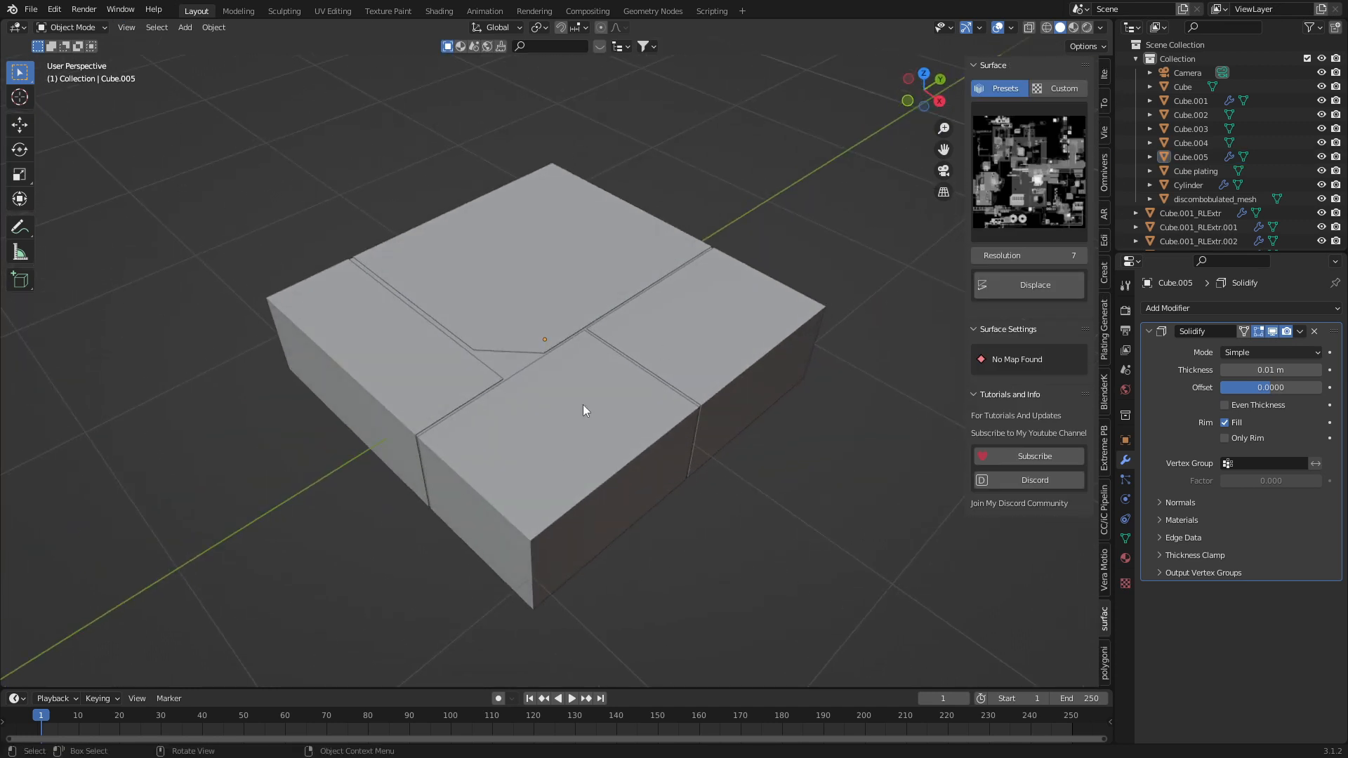
{"action": "scroll", "coordinate": [582, 405], "scroll_direction": "down", "scroll_amount": 1}
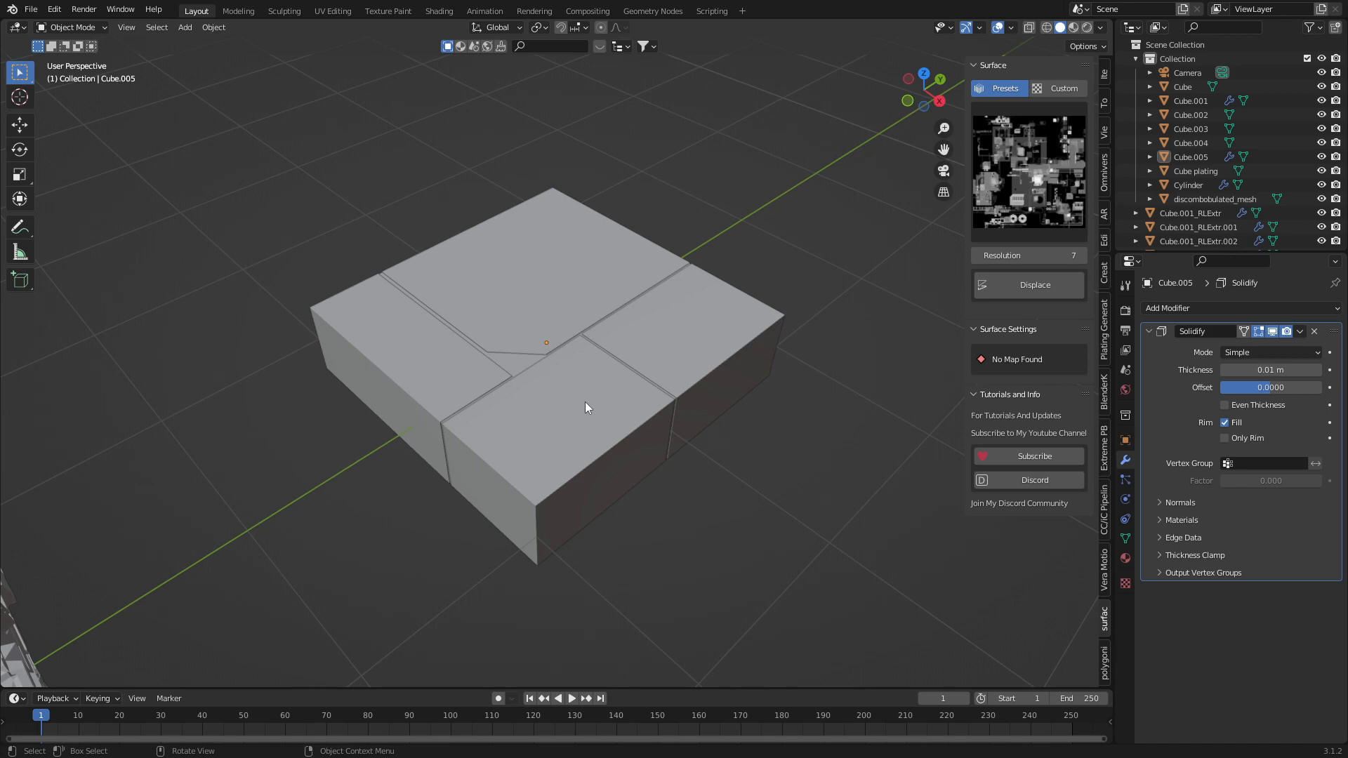
{"action": "scroll", "coordinate": [584, 401], "scroll_direction": "down", "scroll_amount": 1}
{"action": "scroll", "coordinate": [525, 493], "scroll_direction": "down", "scroll_amount": 6}
{"action": "middle_click_drag", "start_coordinate": [433, 561], "coordinate": [787, 278], "text": "shift"}
{"action": "scroll", "coordinate": [786, 278], "scroll_direction": "down", "scroll_amount": 1}
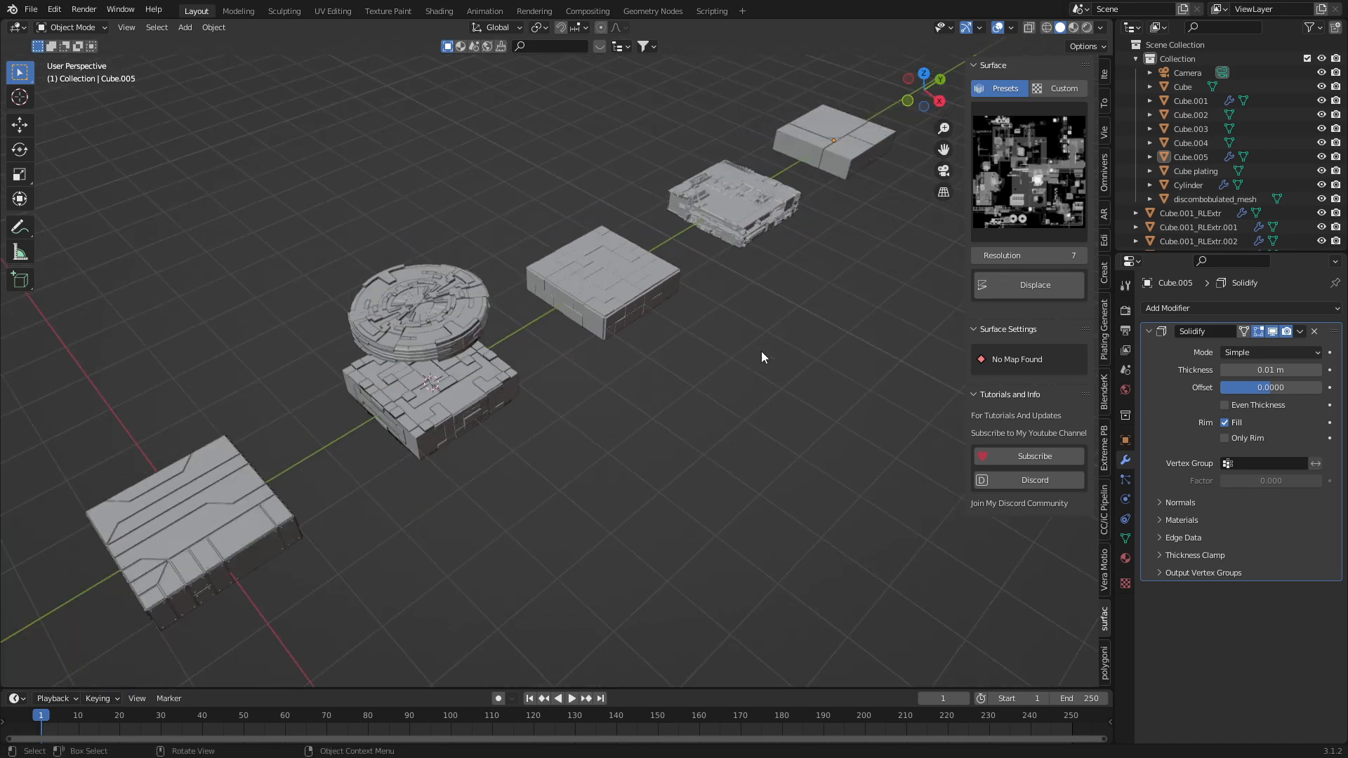